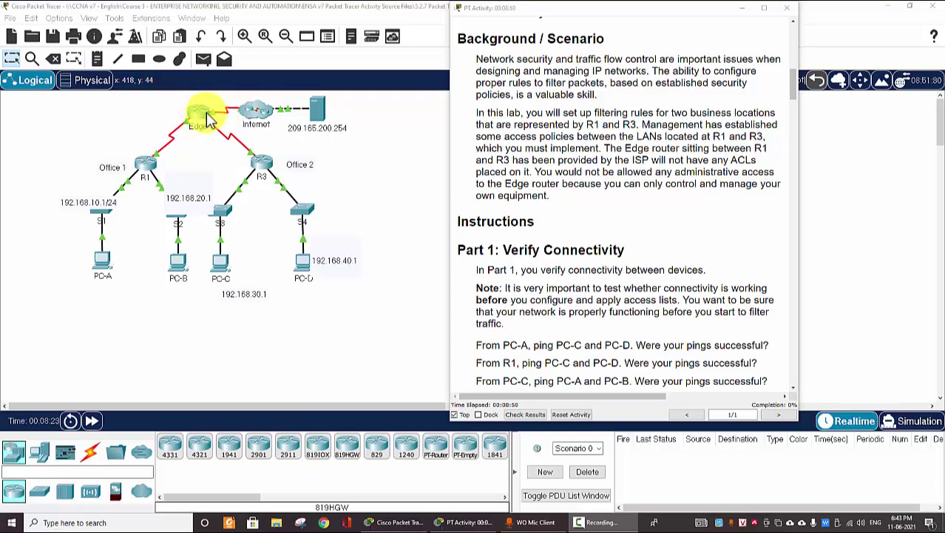
- Send two simple PDU pings from PC-A to PC-C, the first one failing
scroll(544, 236, down, 3)
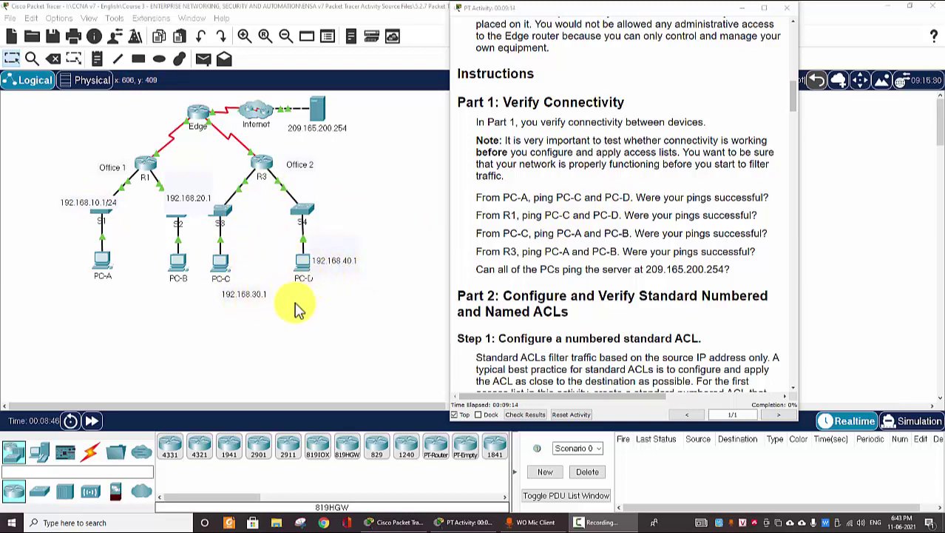
click(268, 324)
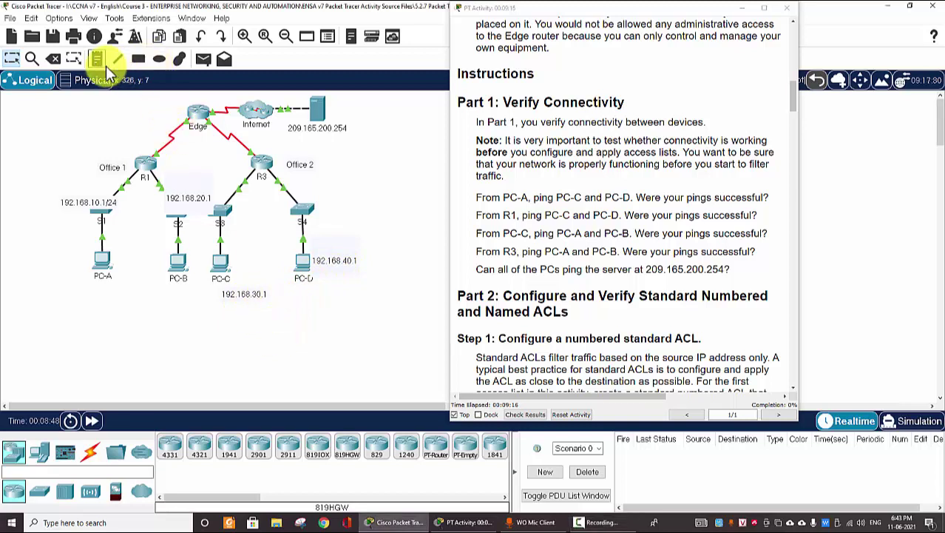
click(205, 60)
click(103, 263)
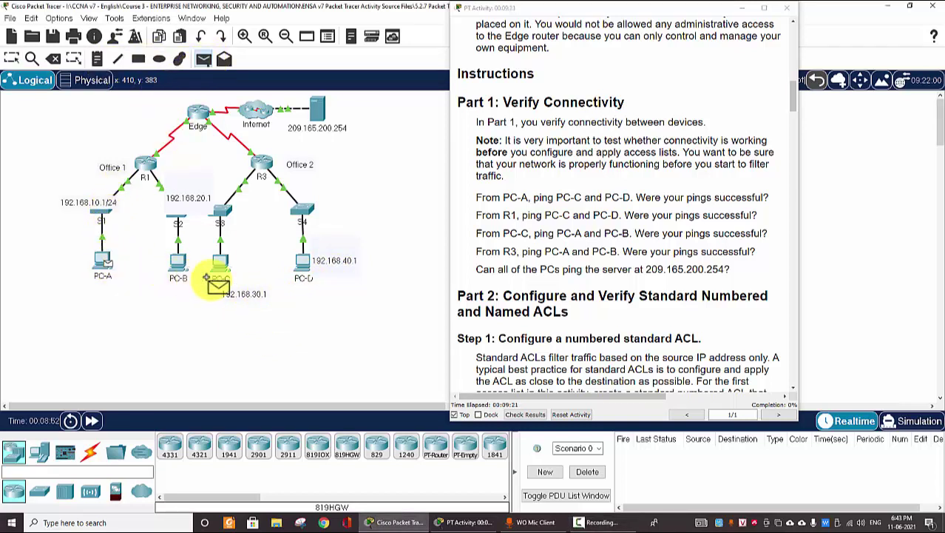
click(224, 268)
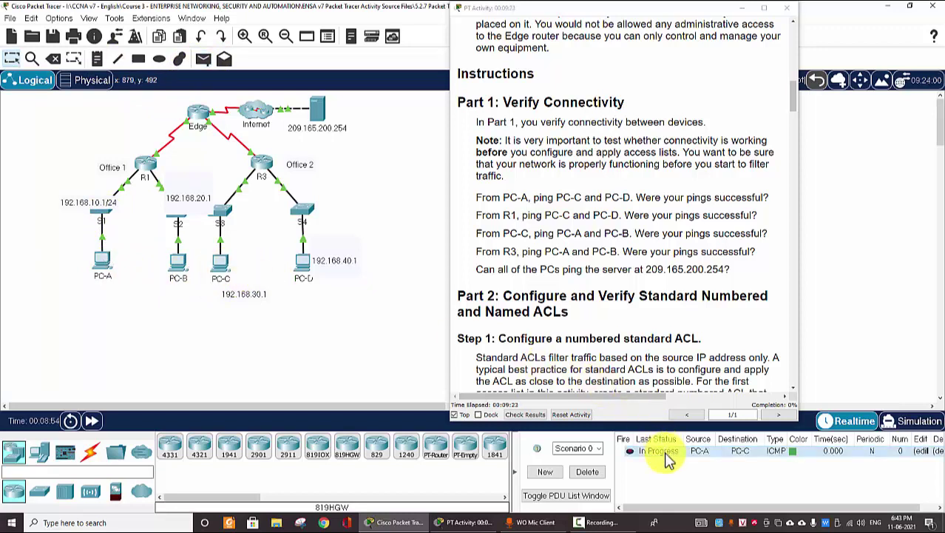
click(204, 59)
click(105, 261)
click(222, 266)
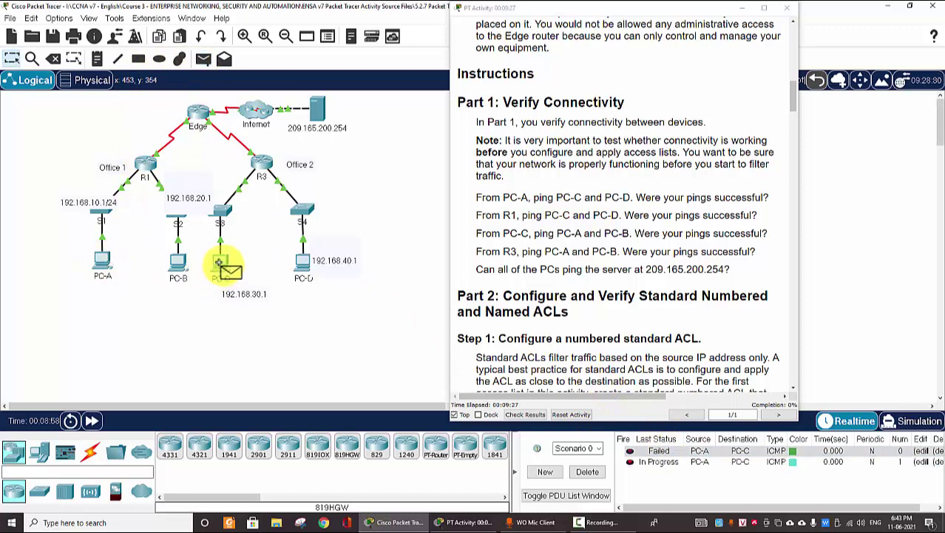
- Send two pings from PC-A to PC-D and review the successful result
click(203, 59)
click(102, 264)
click(303, 266)
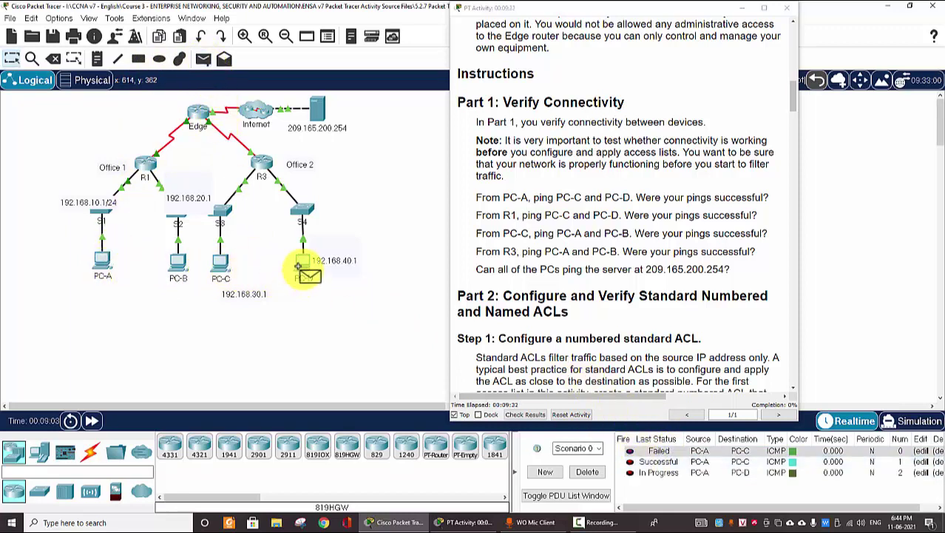
click(203, 59)
click(101, 265)
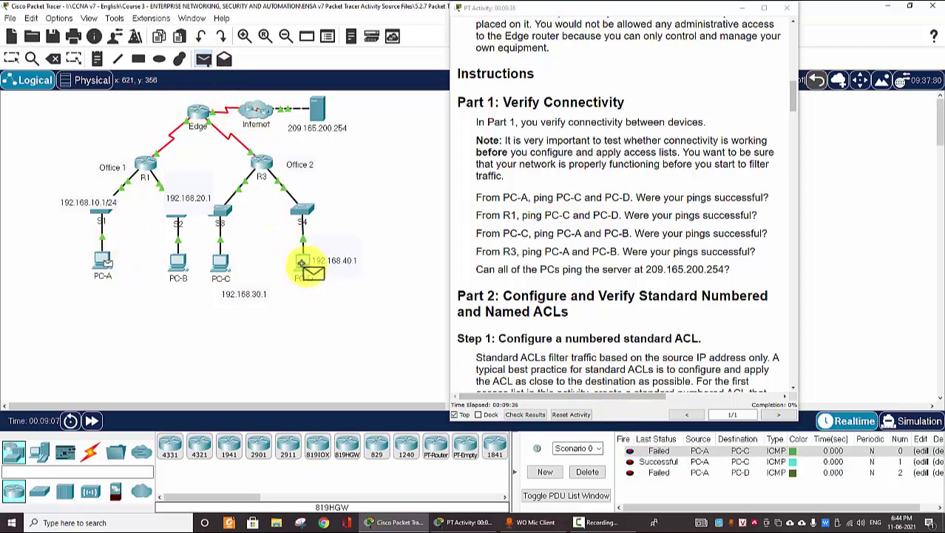
click(307, 267)
click(667, 484)
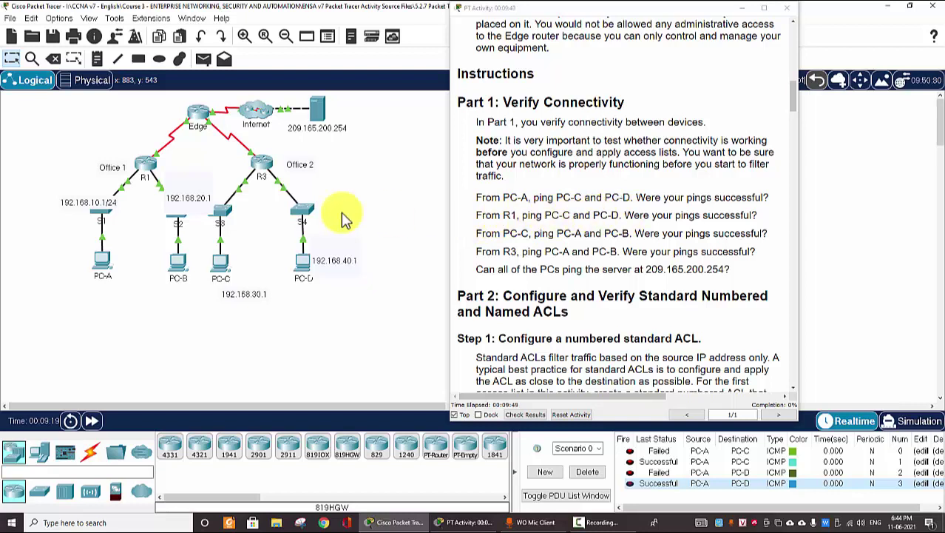
- Open R1's command line and enter privileged mode with enable
click(147, 161)
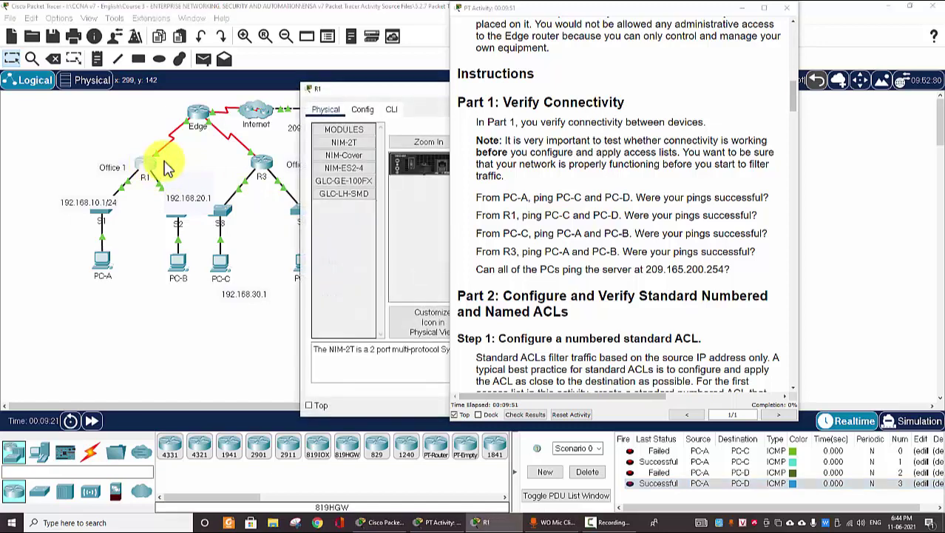
drag(433, 95, 250, 88)
click(209, 102)
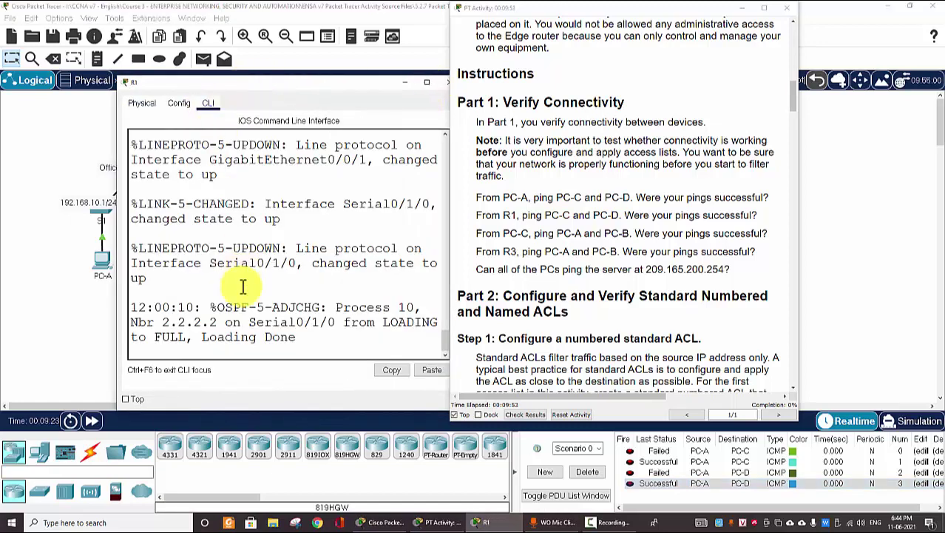
key(Return)
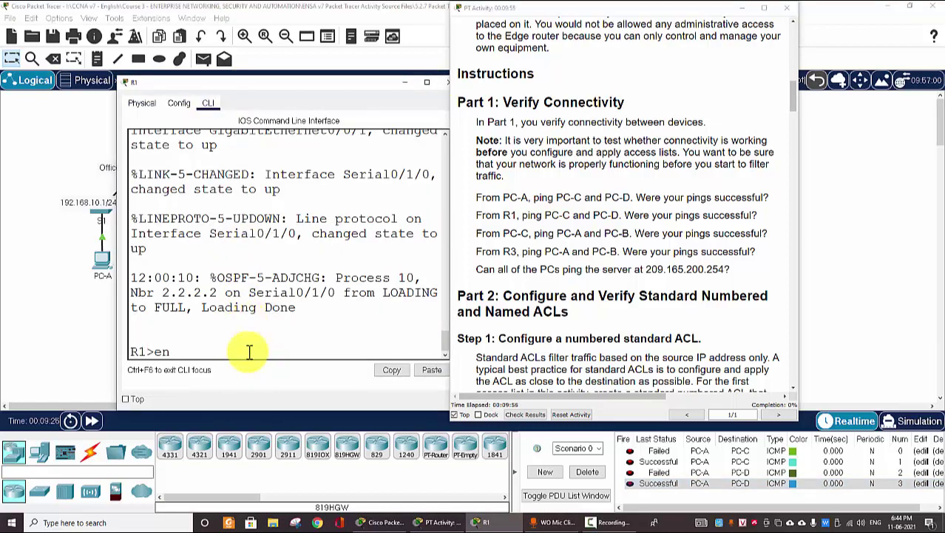
text(en)
key(Return)
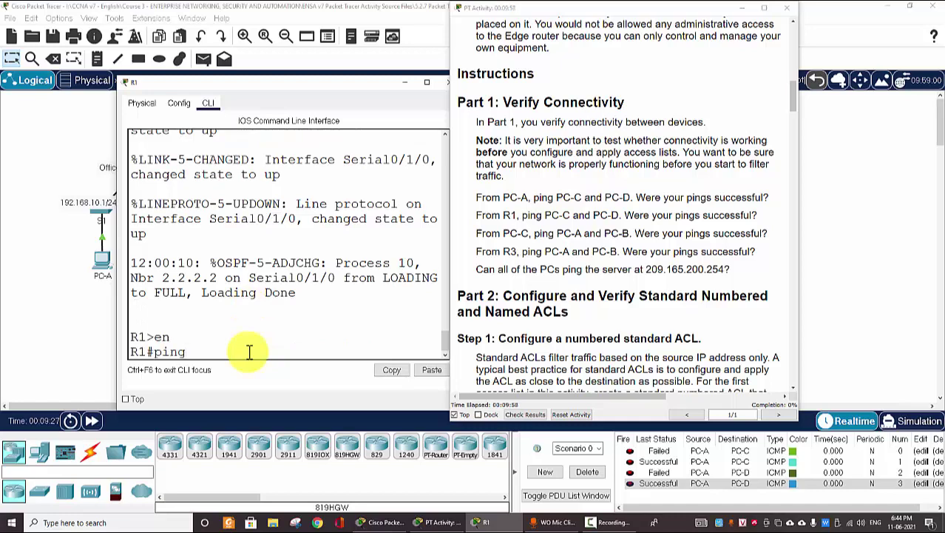
- Ping 192.168.30.3 from R1, getting 100 percent success
key(alt+Tab)
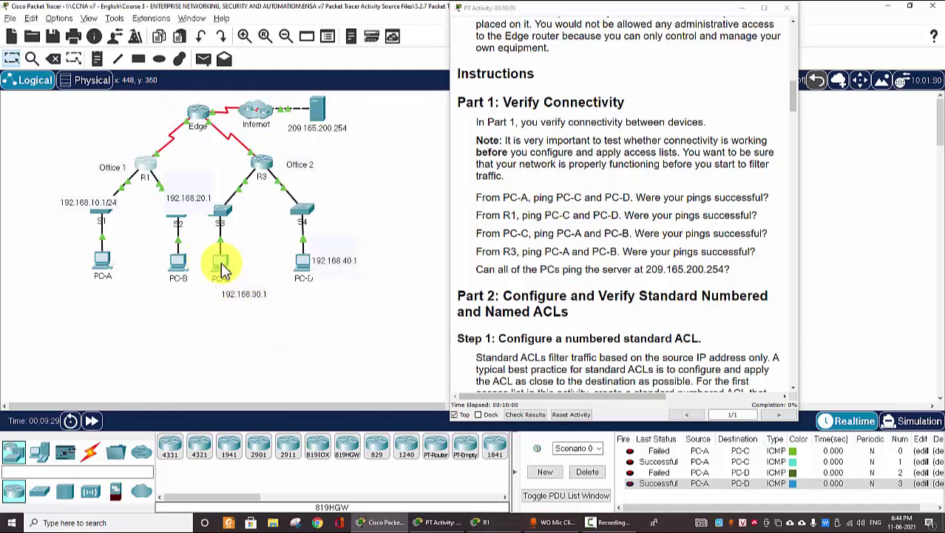
mouse_move(225, 270)
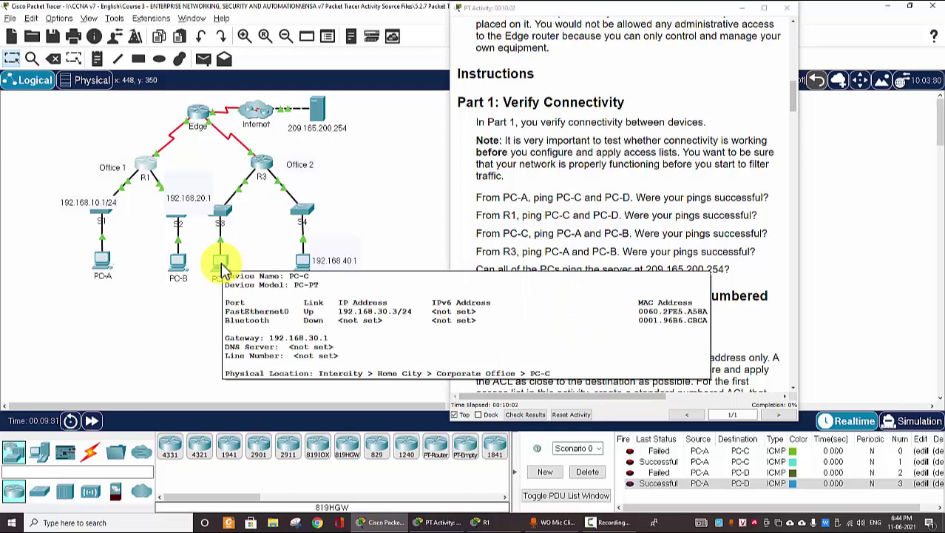
click(147, 164)
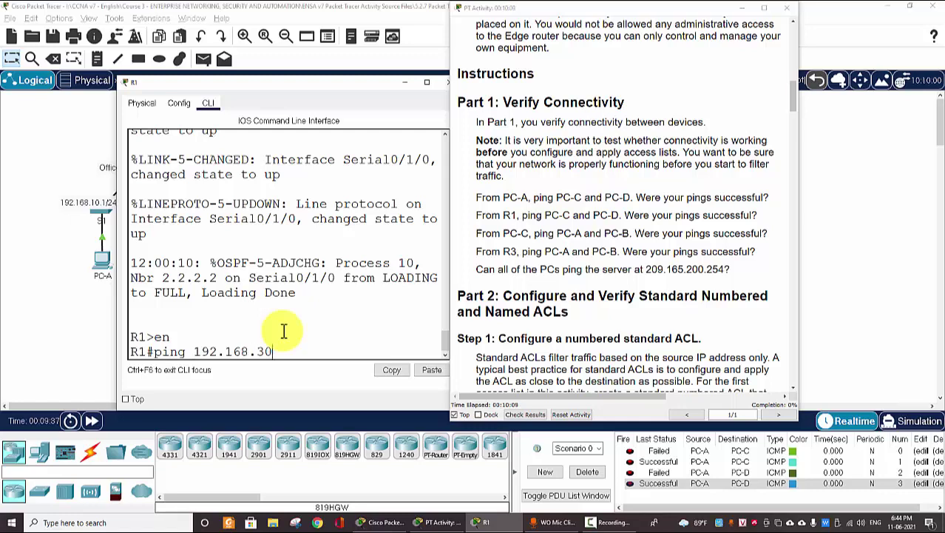
key(Return)
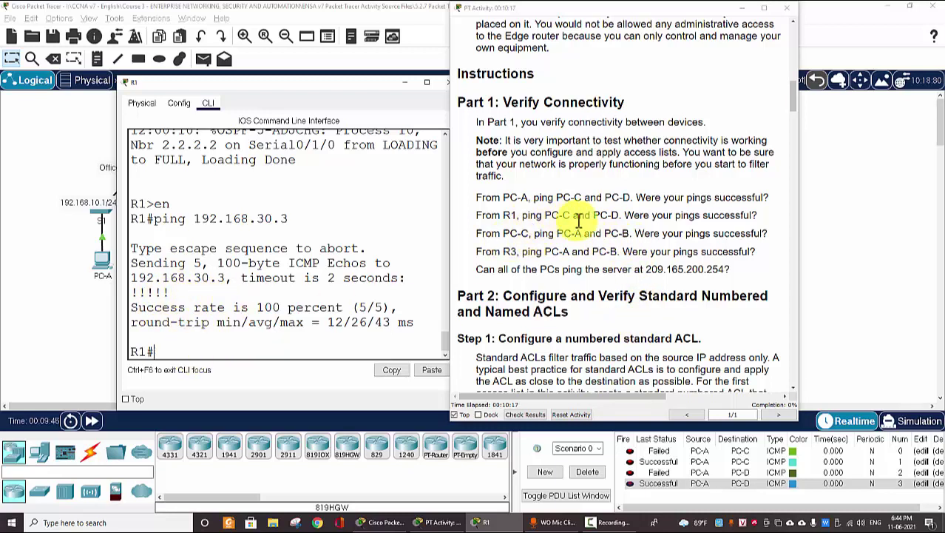
- Ping 192.168.40.3 from R1, also succeeding at 100 percent (5/5)
click(82, 322)
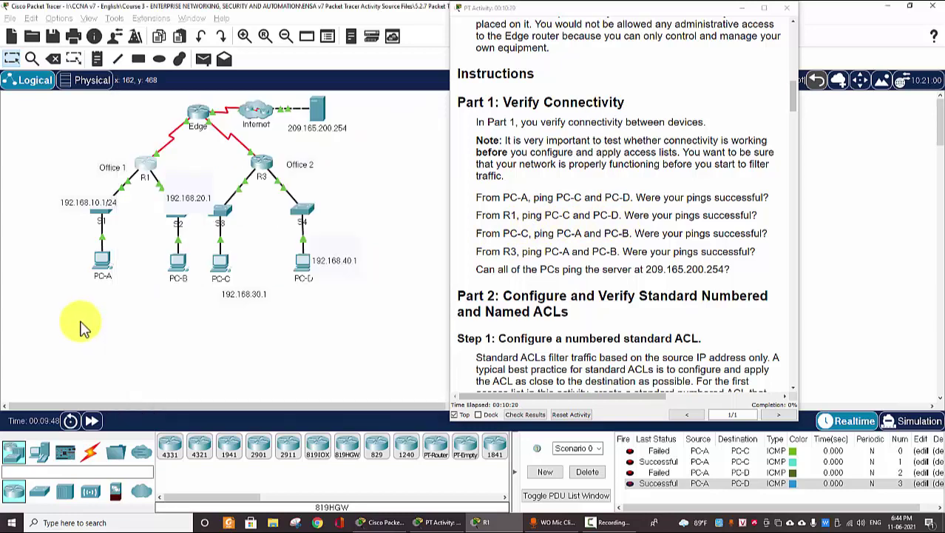
mouse_move(305, 274)
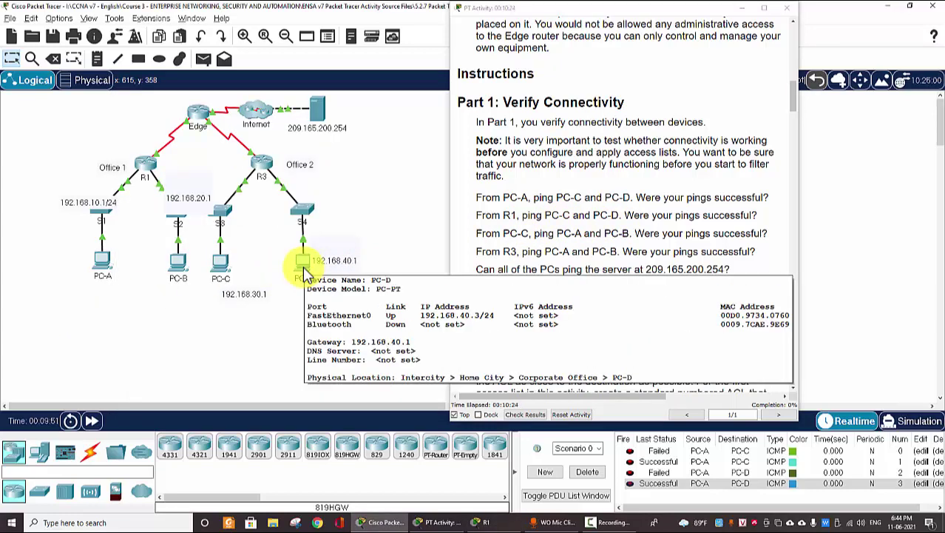
click(145, 163)
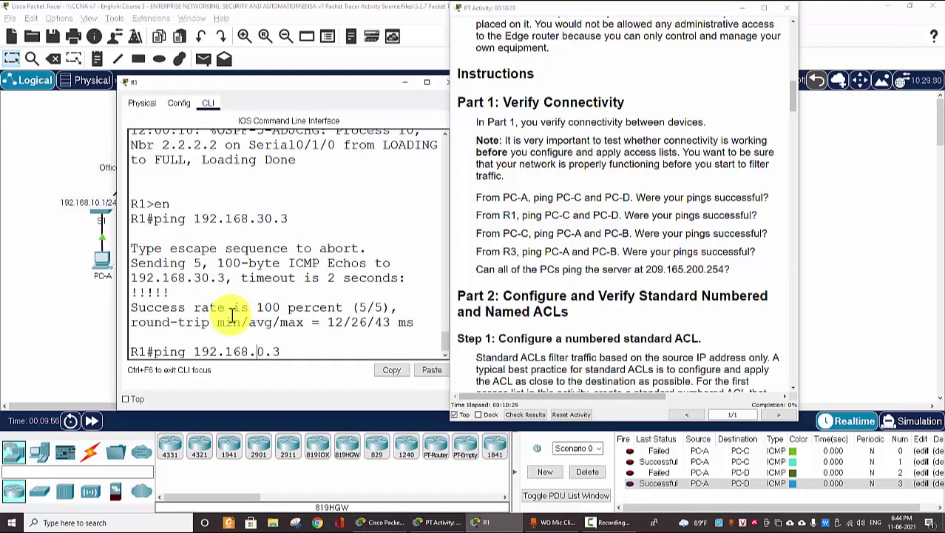
text(4)
key(Return)
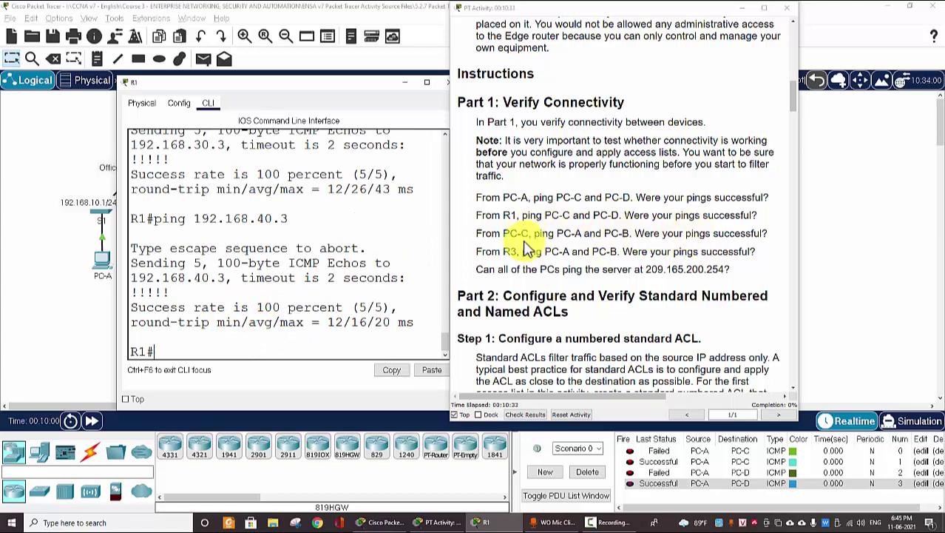
click(503, 235)
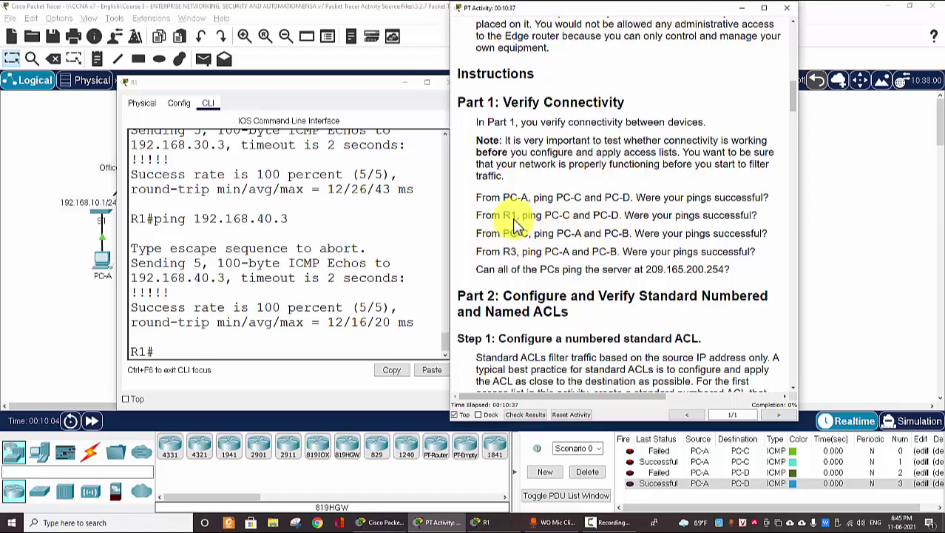
- Ping PC-A and PC-B from PC-C, repeating the PC-B ping
click(54, 148)
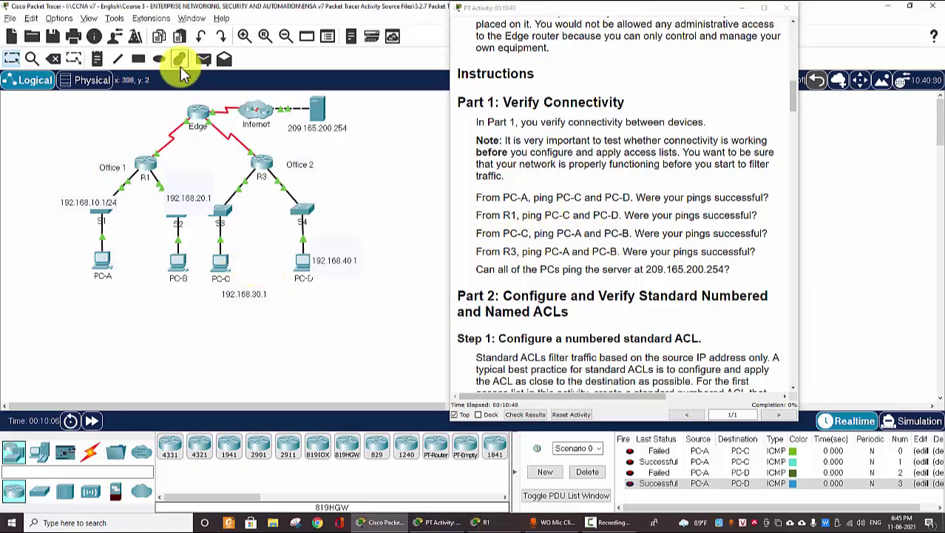
click(203, 59)
click(224, 262)
click(111, 272)
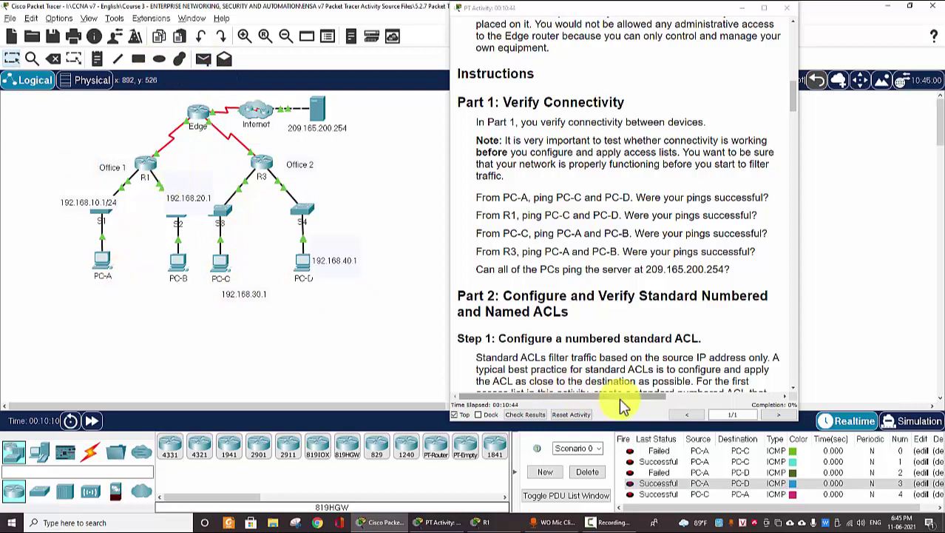
click(670, 494)
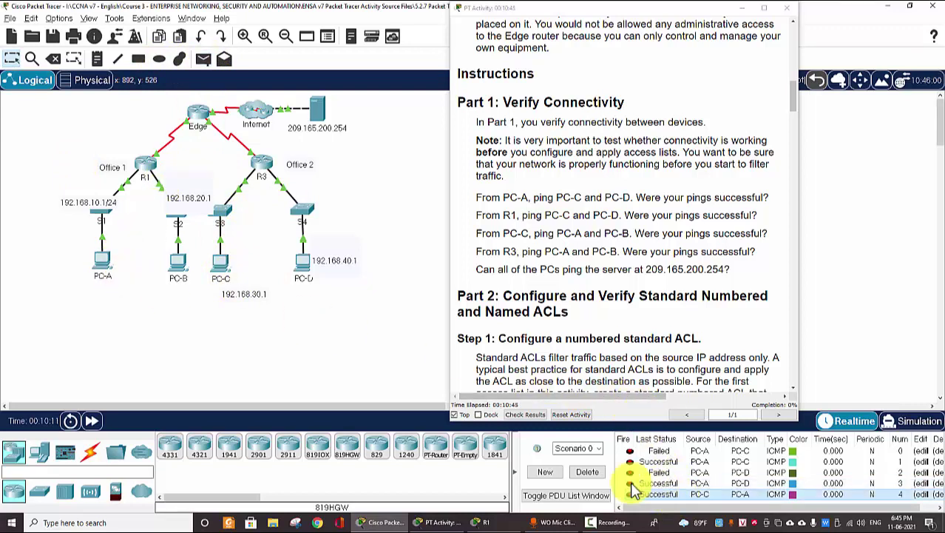
click(203, 59)
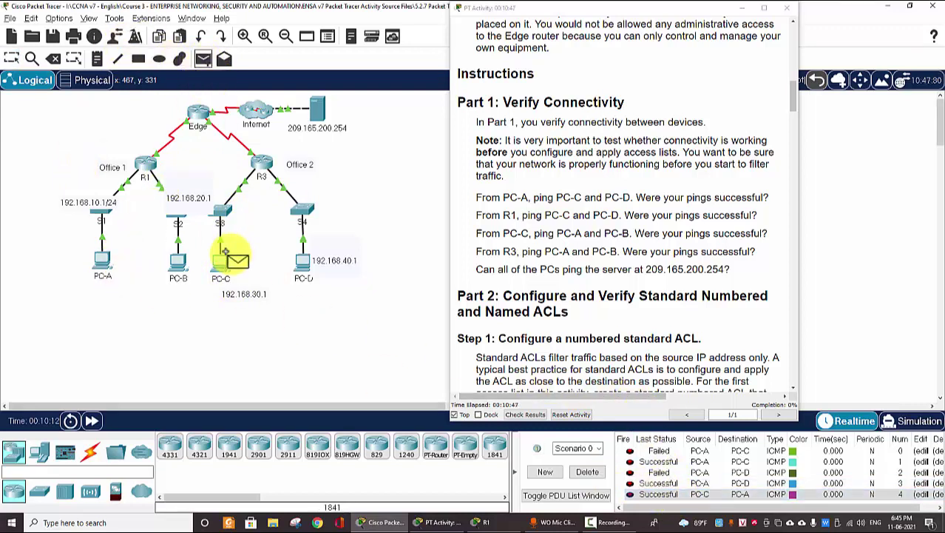
click(177, 264)
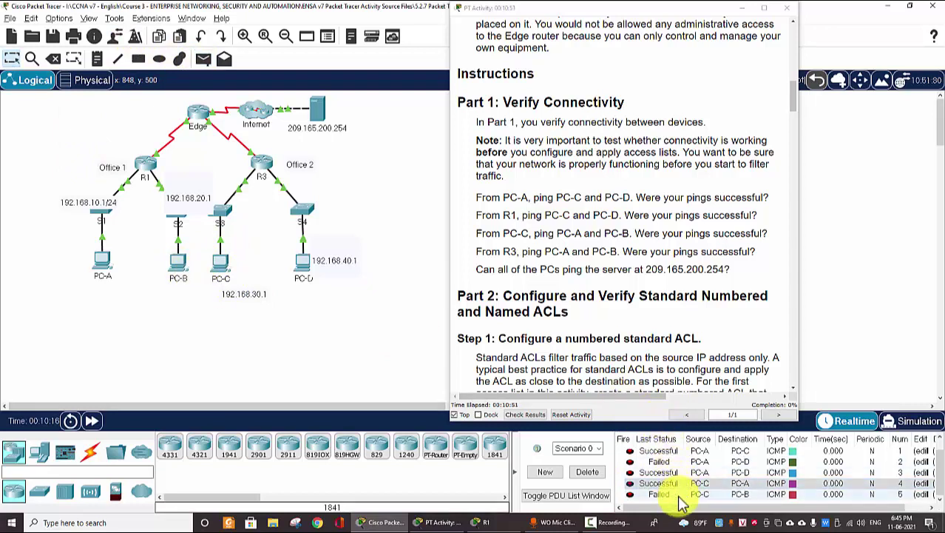
click(203, 59)
click(220, 263)
click(179, 265)
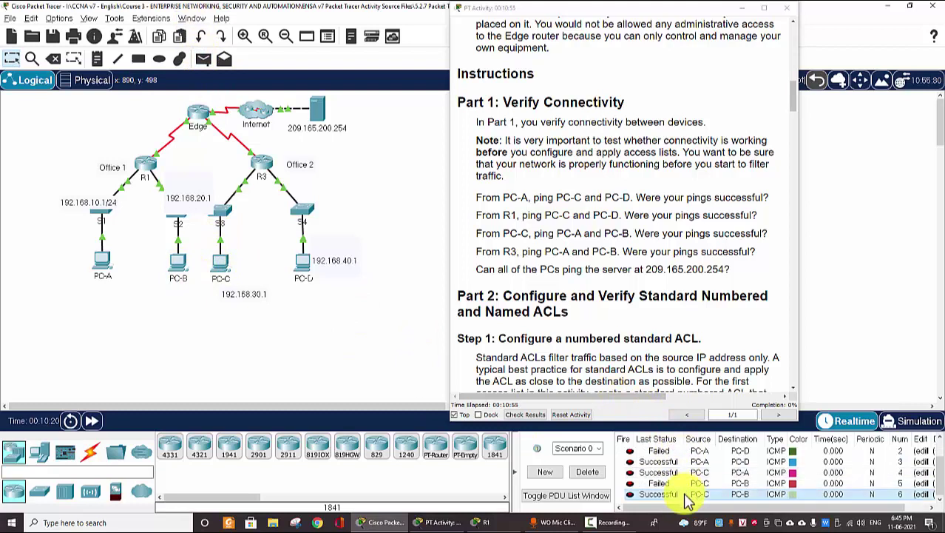
- Ping PC-A and PC-B from R3 and check both succeed in the PDU list
click(203, 59)
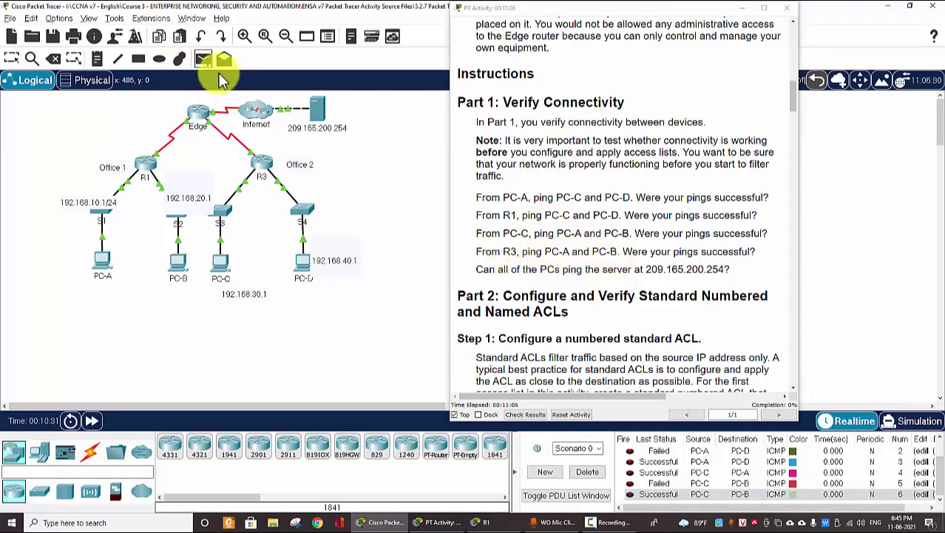
click(261, 160)
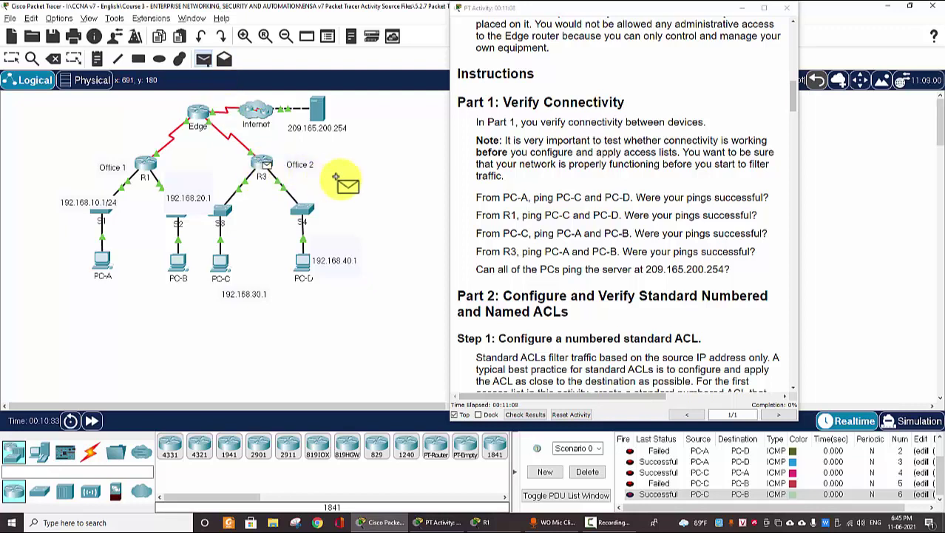
click(102, 262)
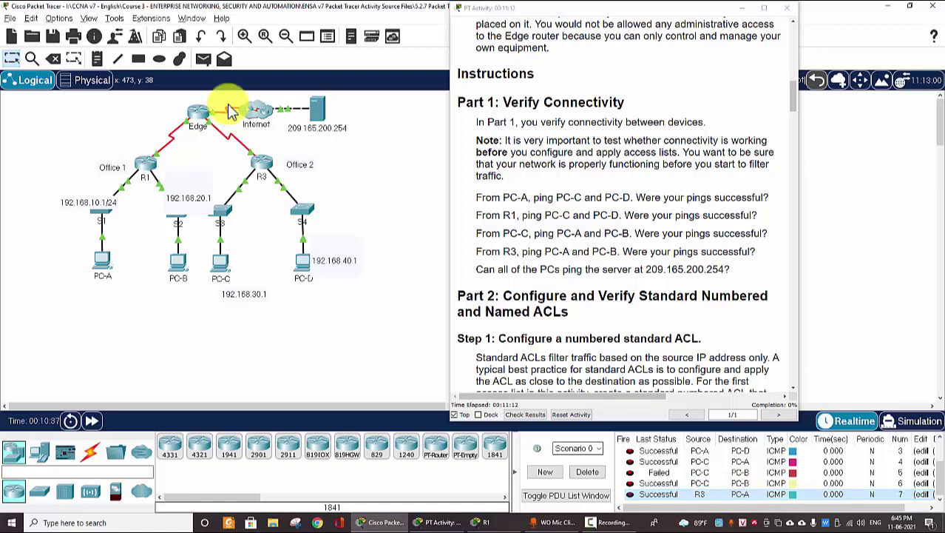
click(203, 58)
click(255, 157)
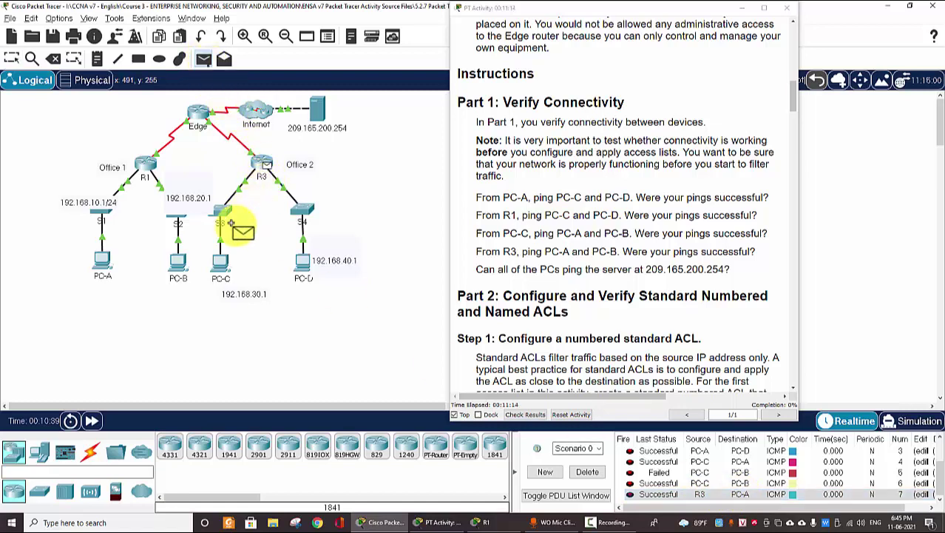
click(179, 265)
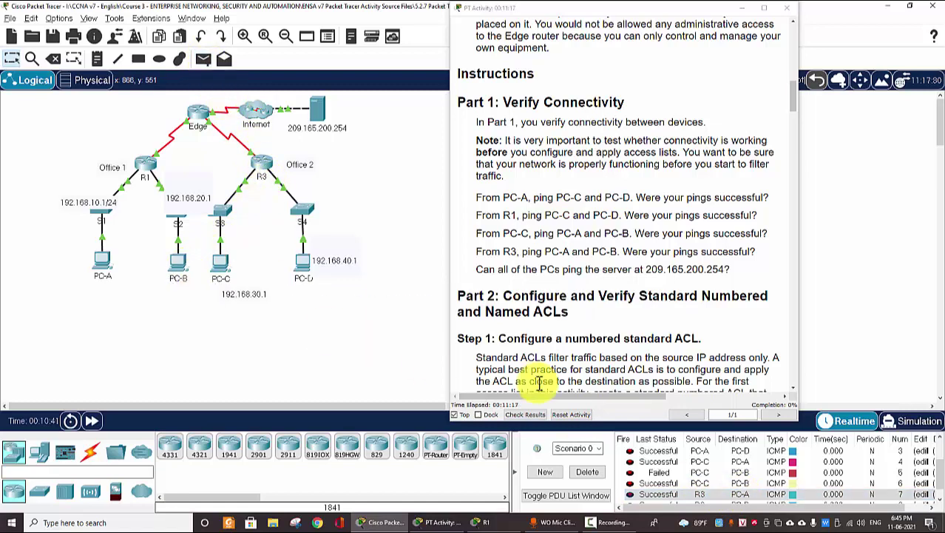
scroll(543, 381, down, 3)
click(702, 492)
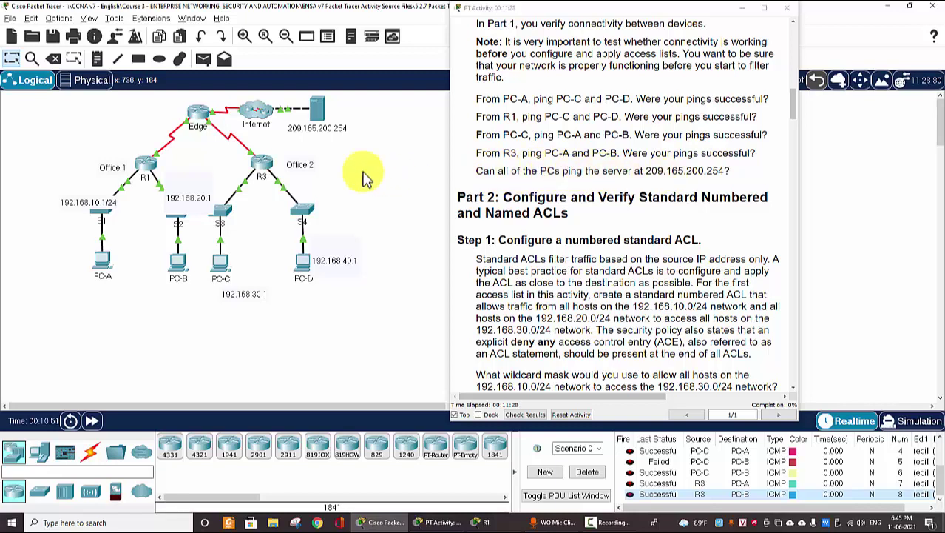
- Ping the 209.165.200.254 server three times from PC-A, each attempt failing
click(203, 58)
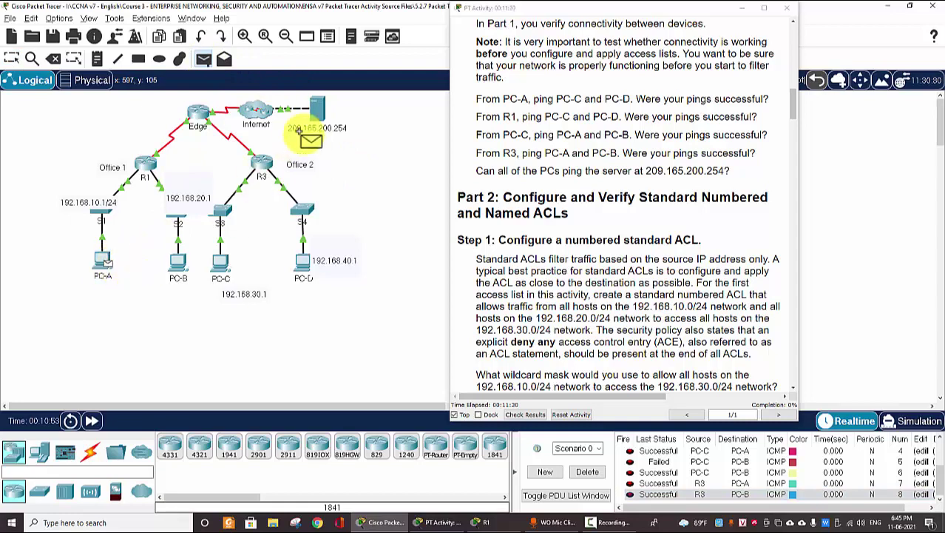
key(Escape)
scroll(621, 366, down, 2)
scroll(695, 473, down, 1)
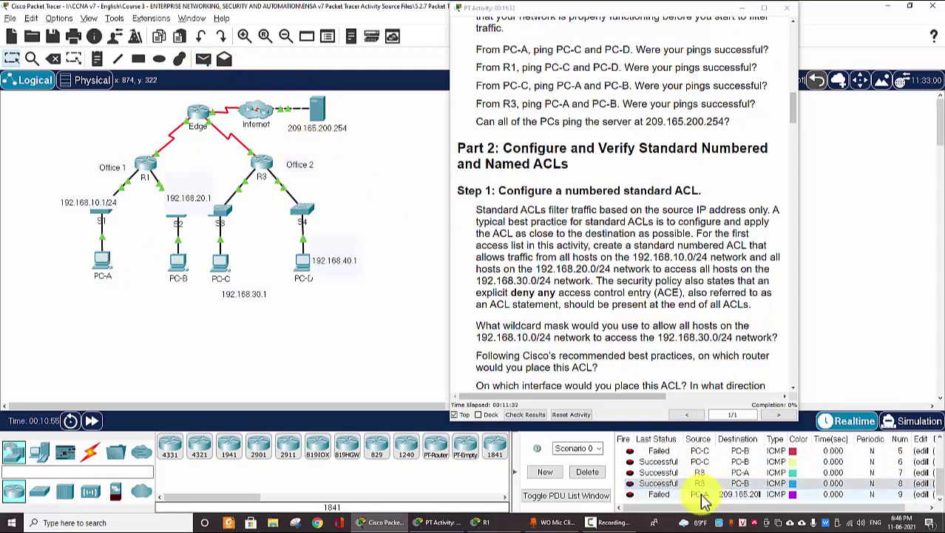
click(203, 58)
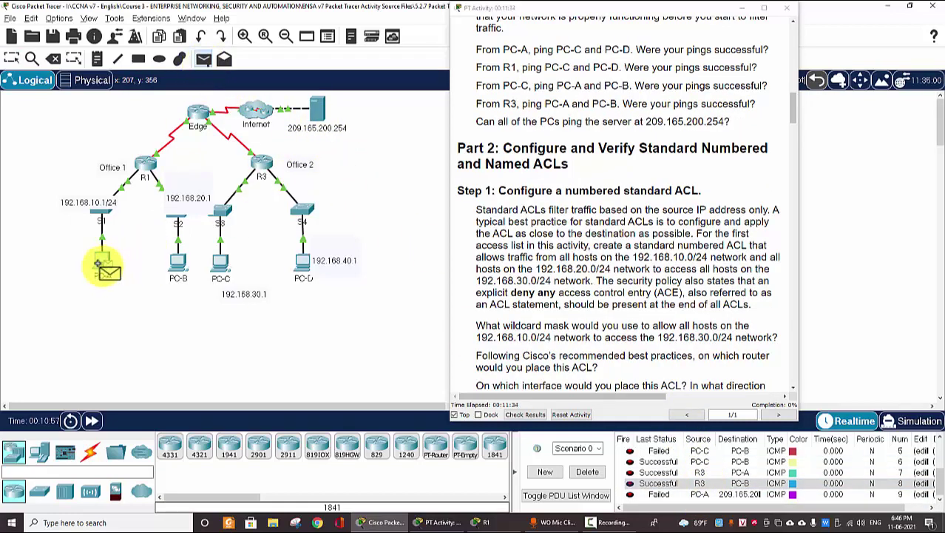
click(102, 260)
click(318, 113)
scroll(695, 492, down, 1)
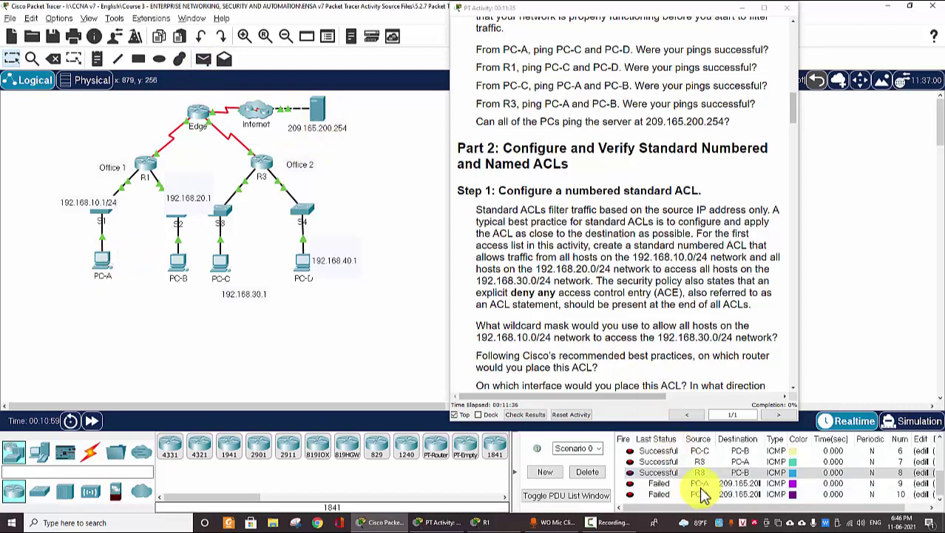
click(203, 58)
click(101, 263)
click(318, 113)
scroll(666, 488, down, 1)
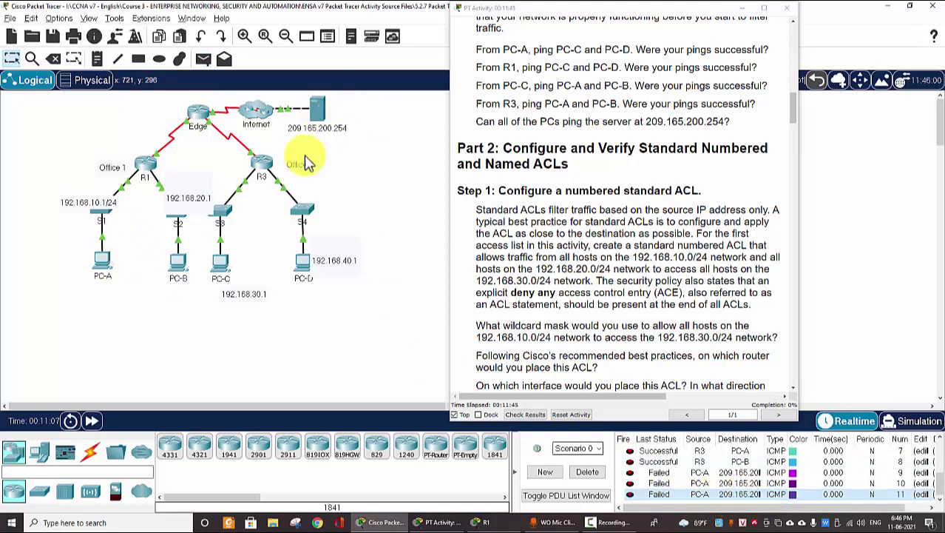
click(203, 61)
click(101, 263)
click(320, 113)
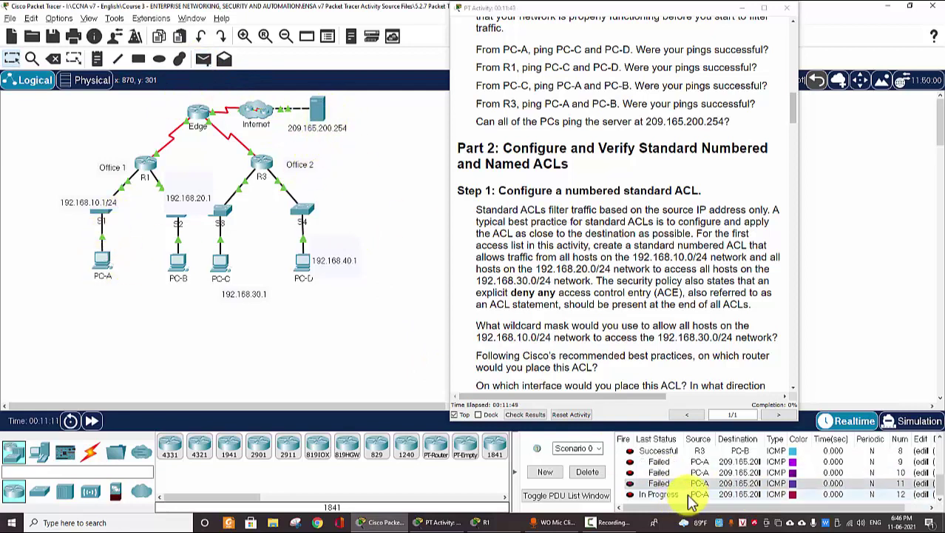
- Ping the 209.165.200.254 server twice from PC-B, both failing
click(202, 59)
click(177, 260)
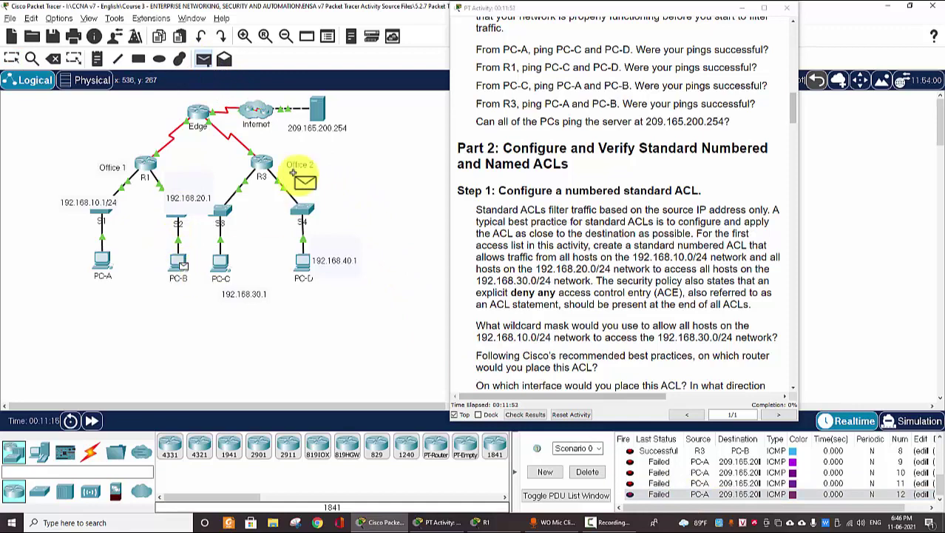
click(316, 113)
scroll(468, 249, down, 1)
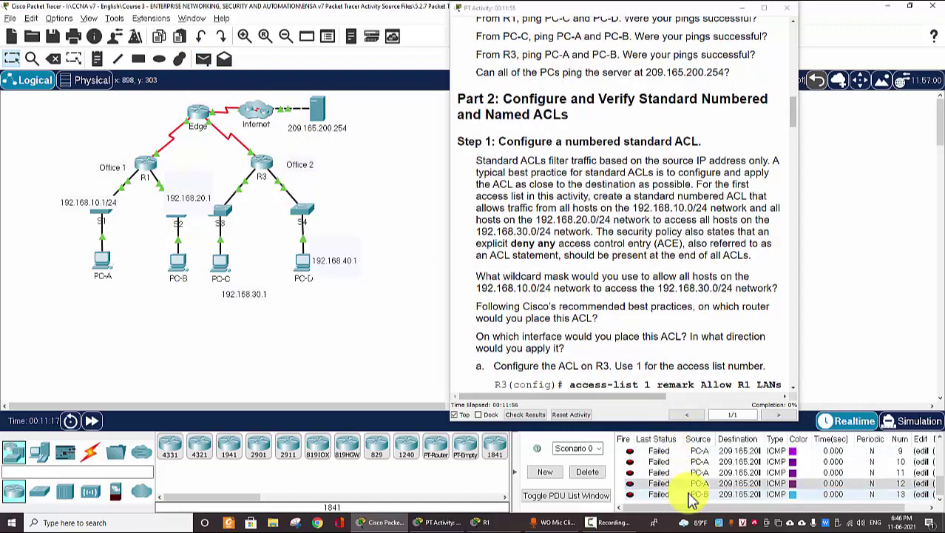
click(202, 59)
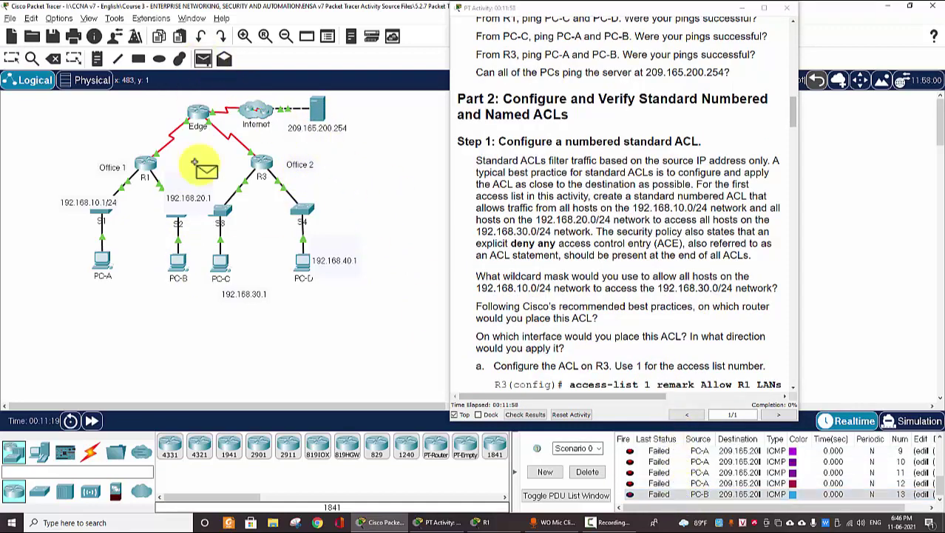
click(176, 266)
click(316, 113)
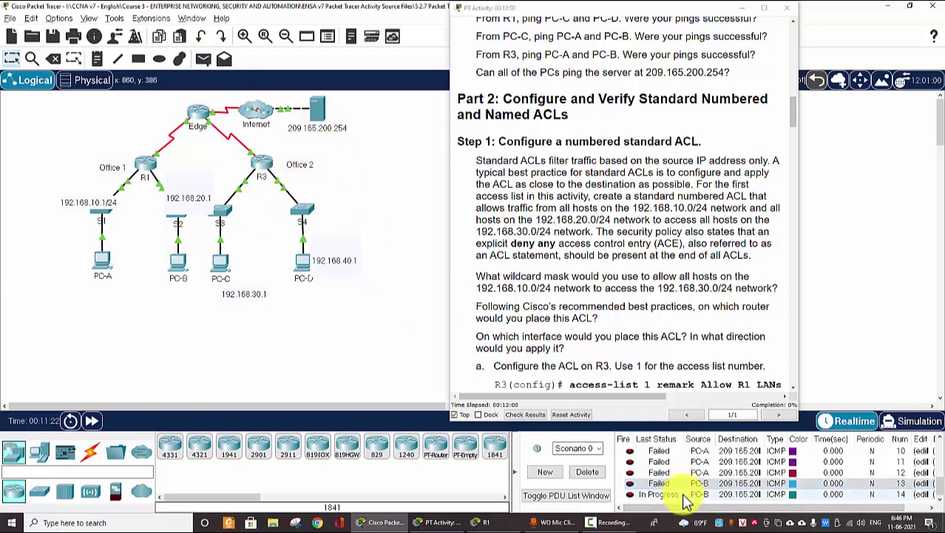
- Ping the 209.165.200.254 server twice from PC-C, both failing
click(203, 59)
click(219, 259)
click(317, 111)
scroll(686, 489, down, 1)
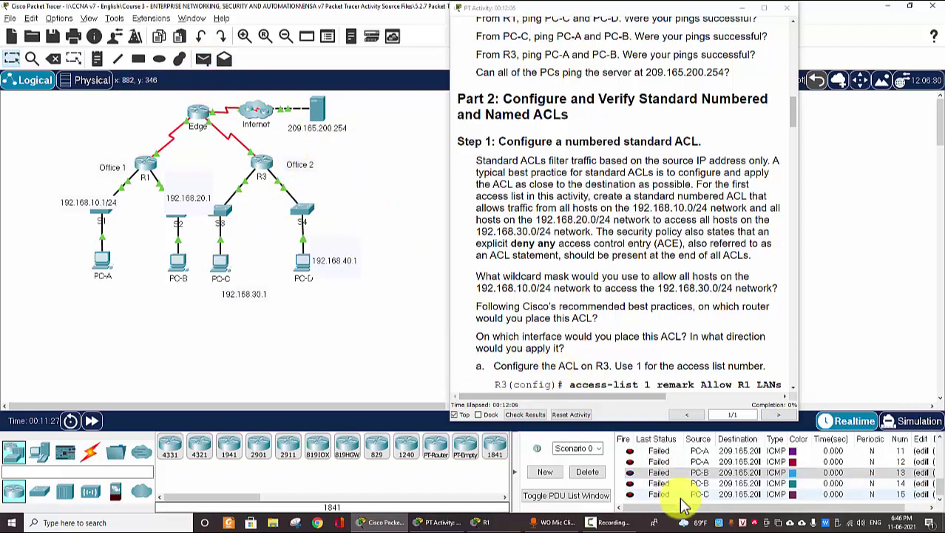
click(203, 59)
click(220, 261)
click(316, 111)
scroll(688, 492, down, 1)
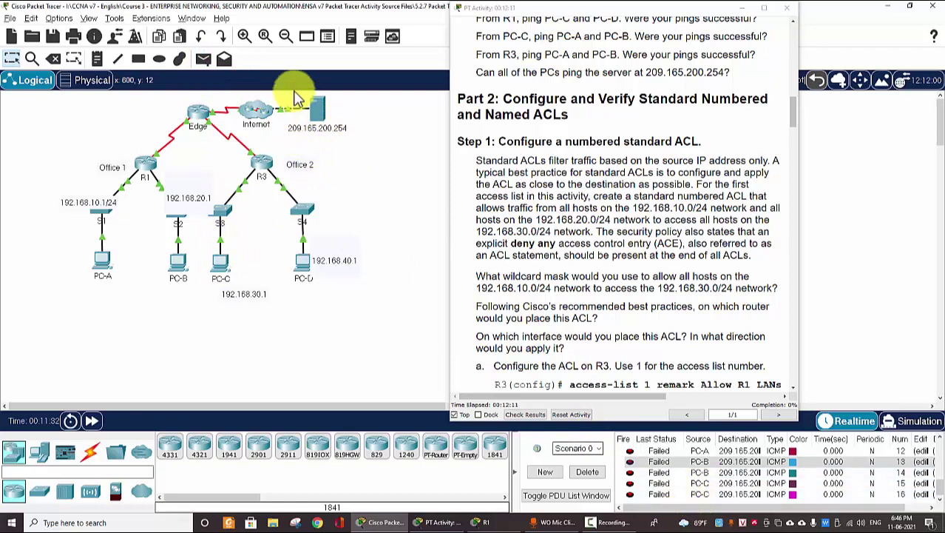
- Ping the 209.165.200.254 server twice from PC-D, both marked Failed
click(202, 59)
click(303, 260)
click(316, 111)
scroll(684, 494, down, 1)
click(203, 59)
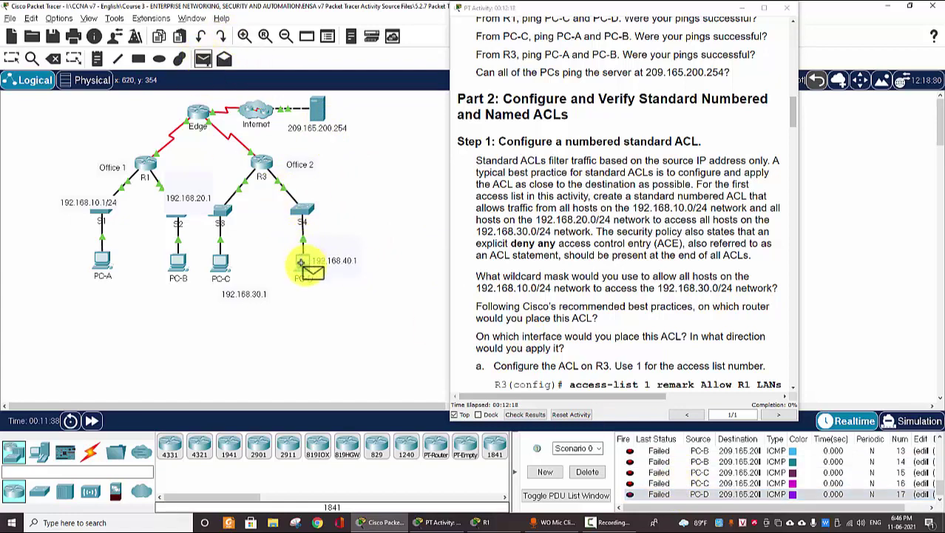
click(303, 263)
click(316, 111)
scroll(678, 494, down, 1)
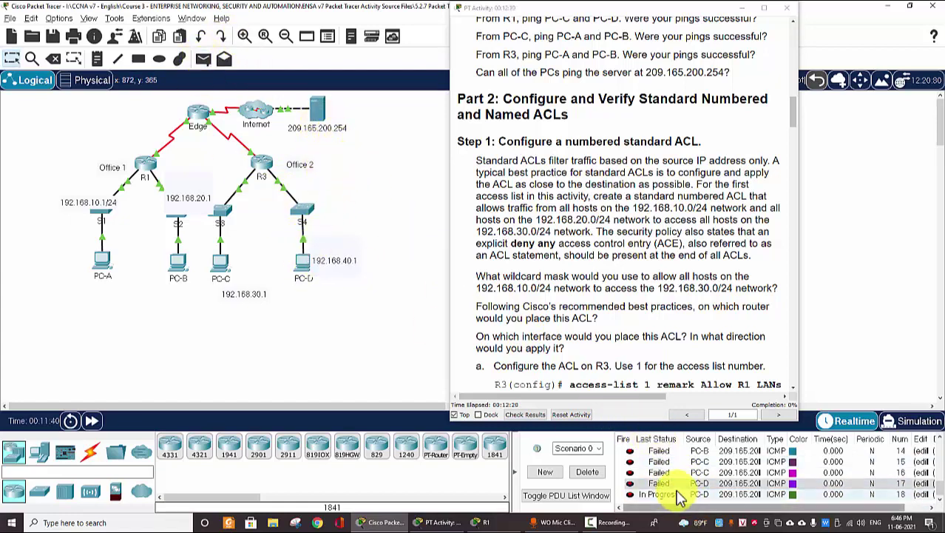
scroll(625, 295, up, 3)
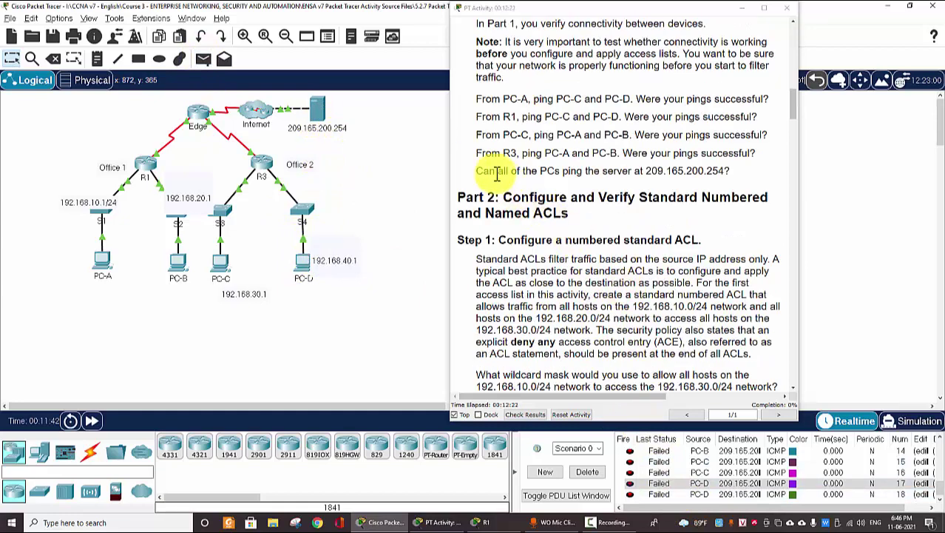
- Highlight 'PCs' in the question, scroll the instructions to the standard ACL step, and refocus the topology
double_click(549, 170)
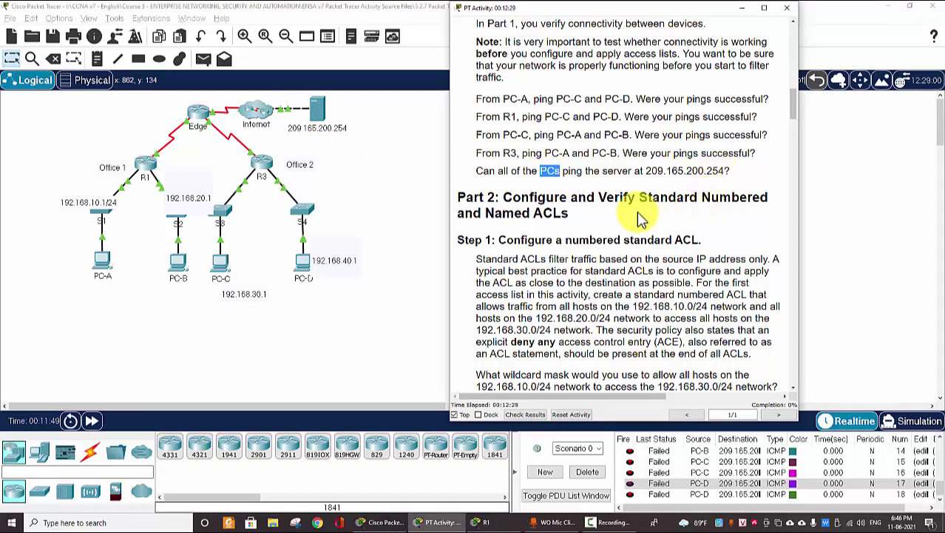
scroll(636, 211, down, 1)
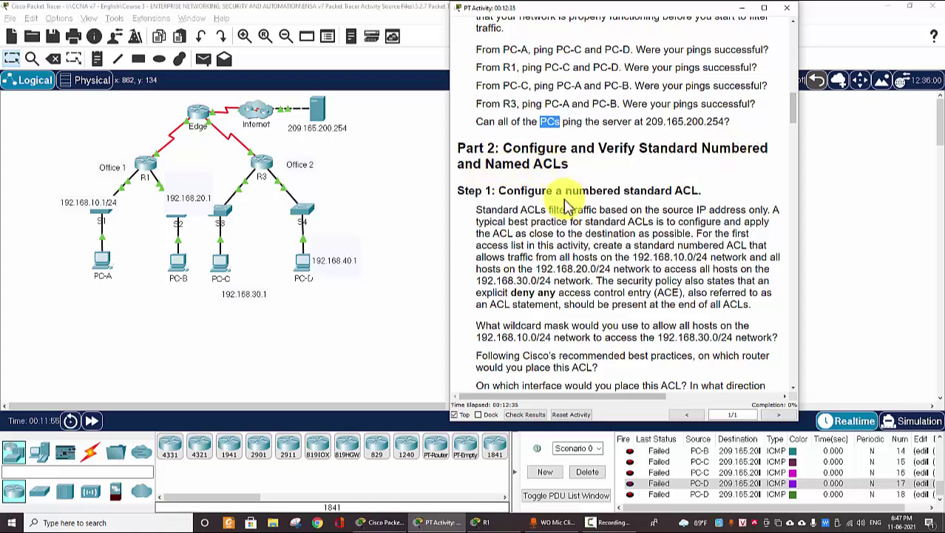
scroll(566, 193, down, 1)
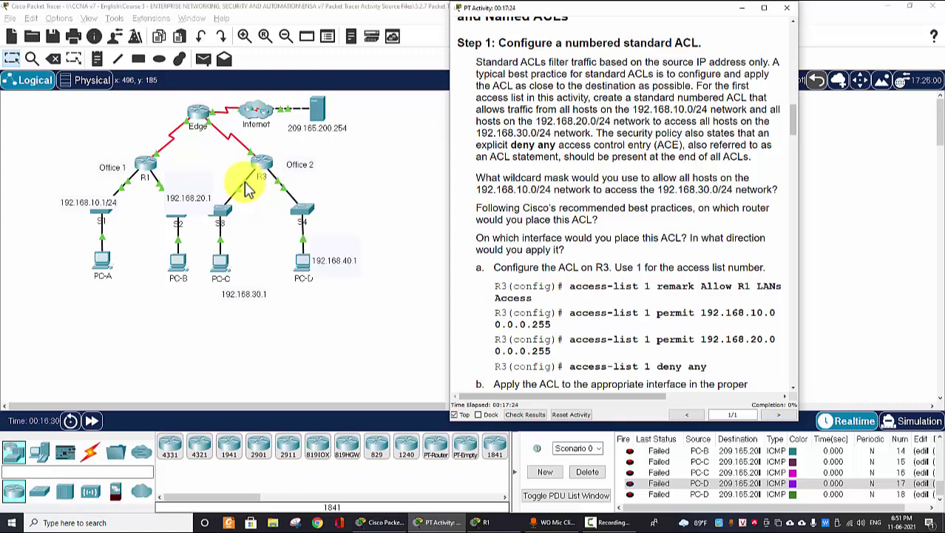
click(248, 188)
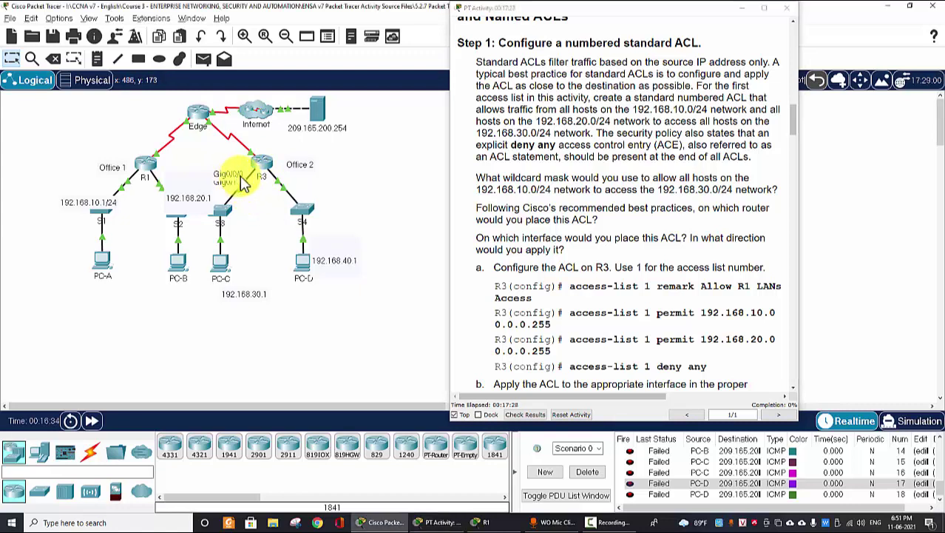
- Open R3's command line and enter global configuration mode with enable and conf t
click(262, 167)
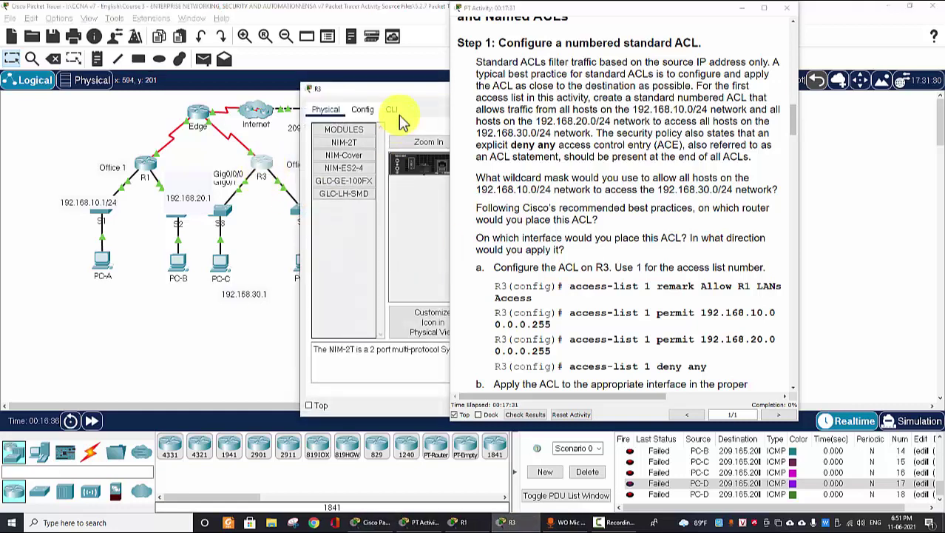
drag(597, 10, 729, 23)
drag(292, 84, 382, 69)
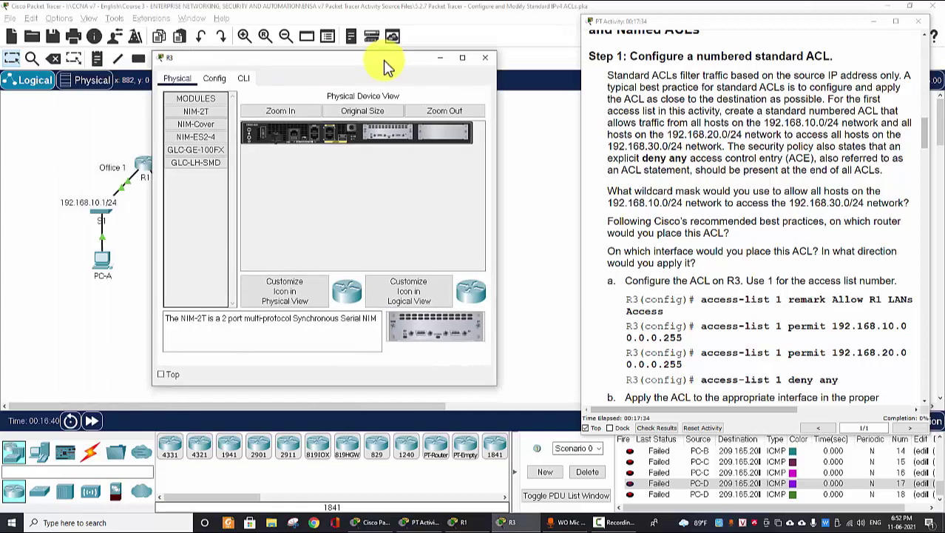
click(243, 78)
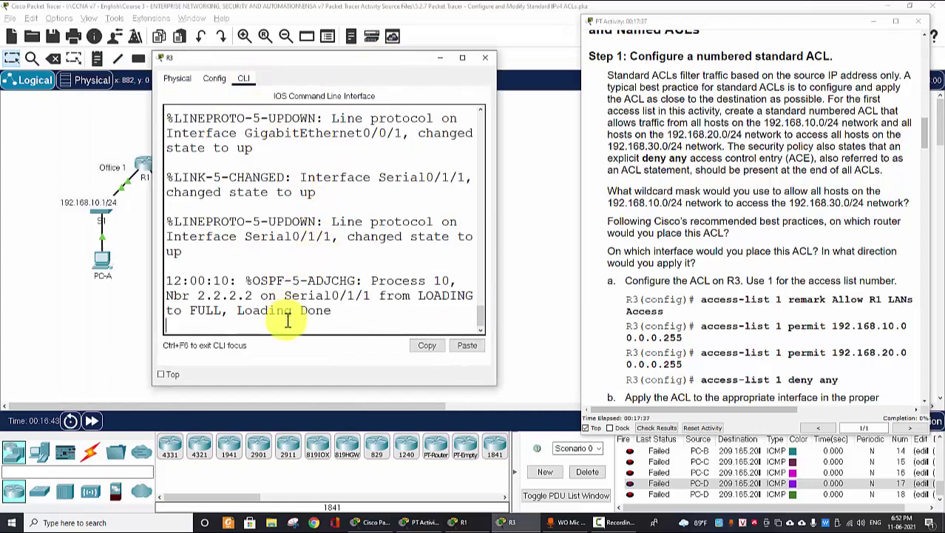
key(Return)
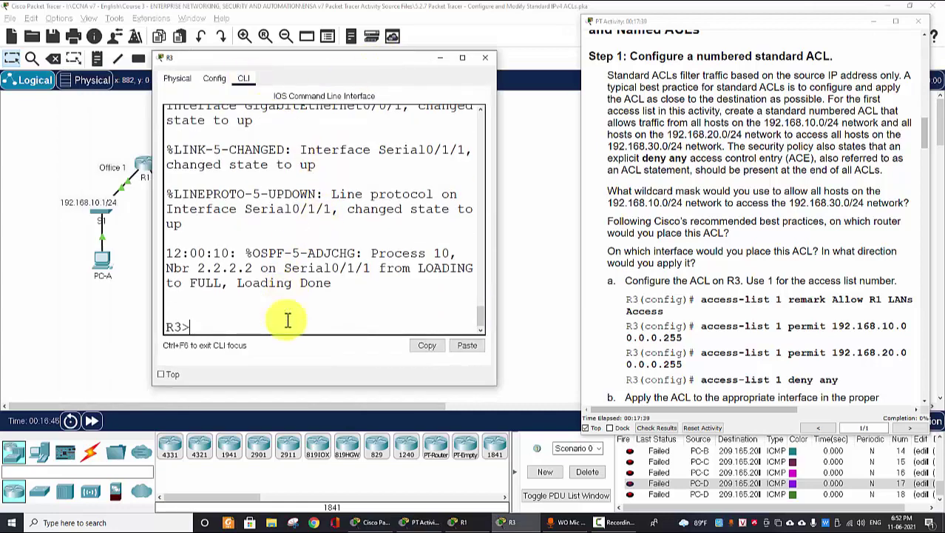
text(en)
key(Return)
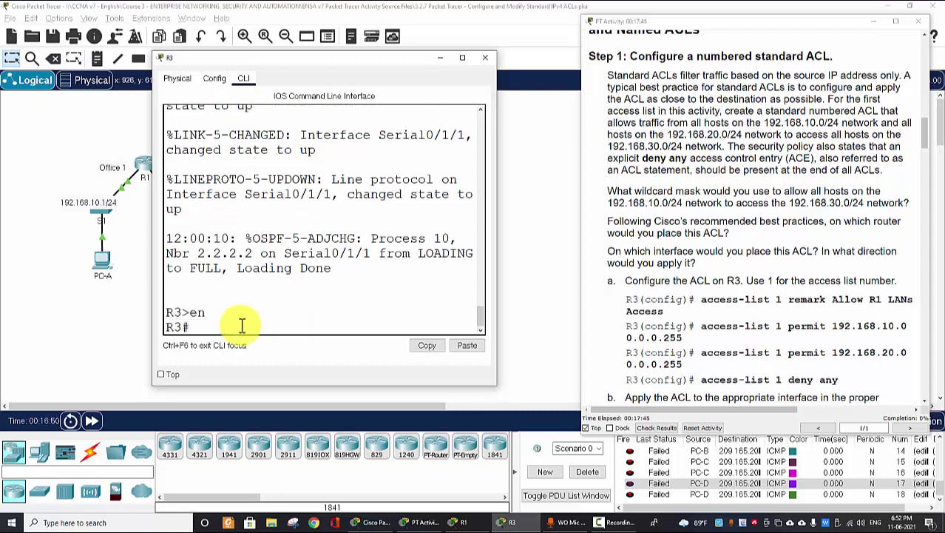
text(conf t)
key(Return)
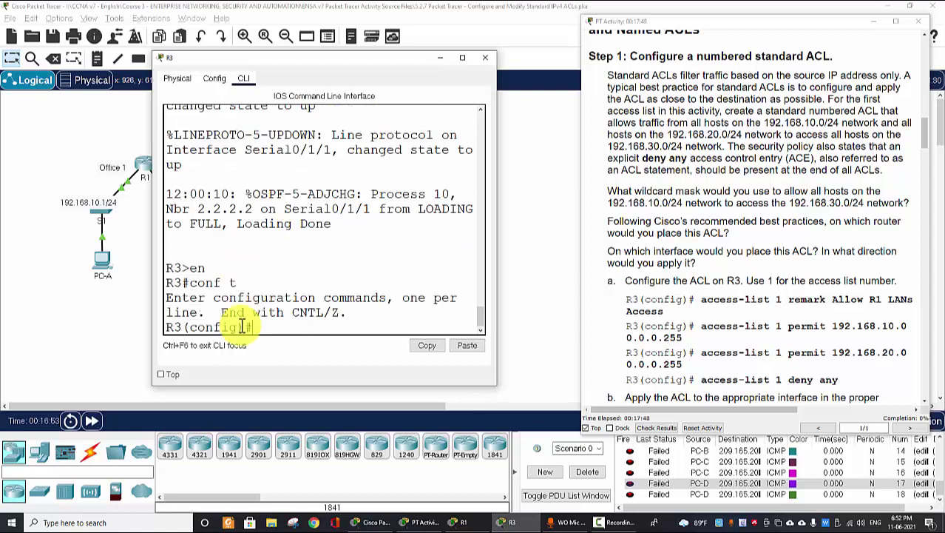
- Add the remark 'Allow R1 LANs Access' to access list 1
text(acc)
key(Tab)
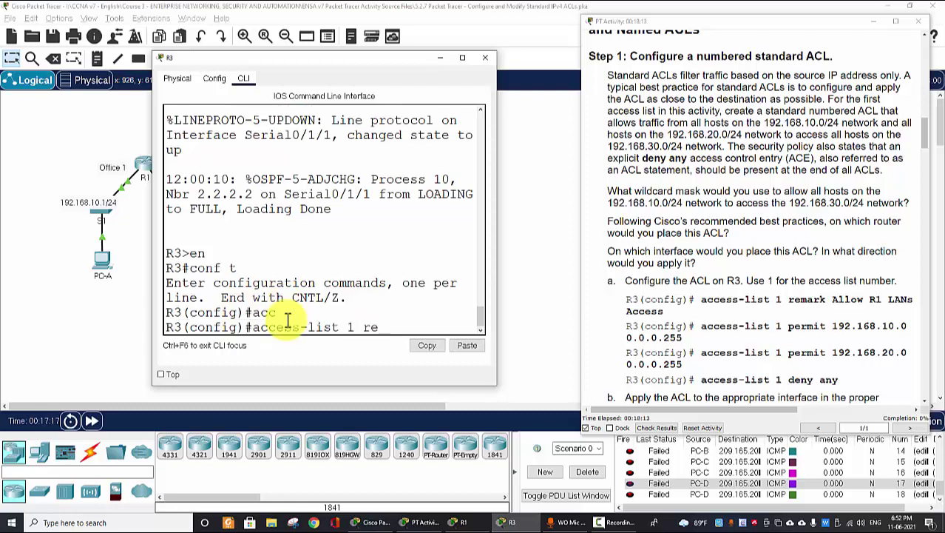
text(1 re)
key(Tab)
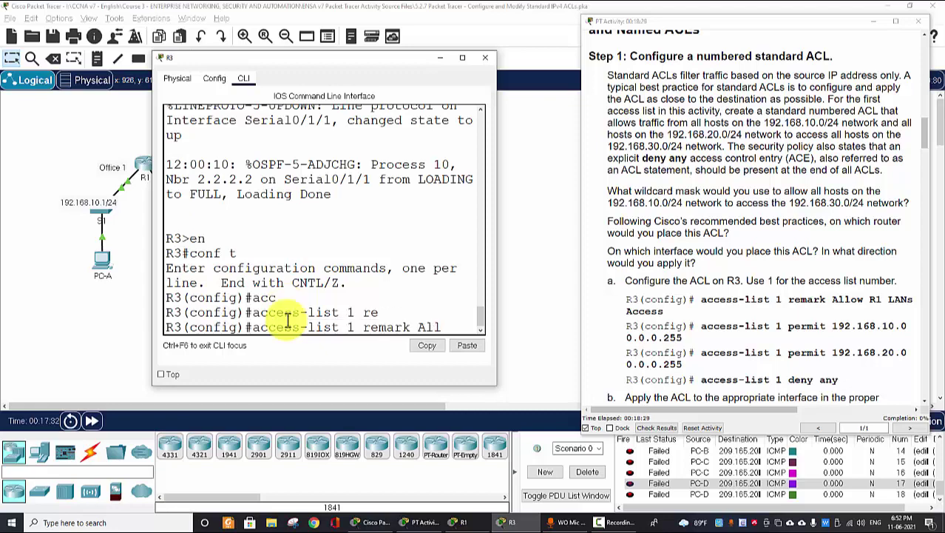
text(Allow R1)
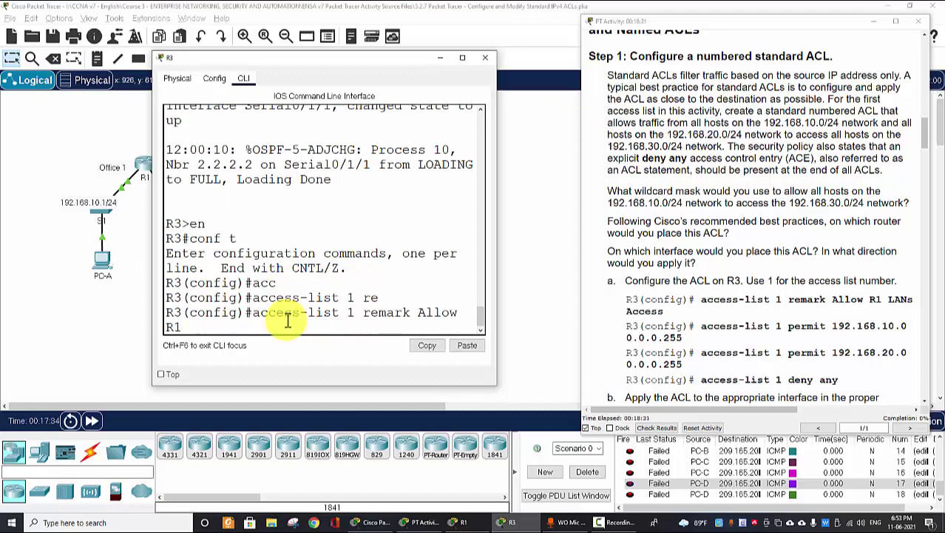
text( LANs Access)
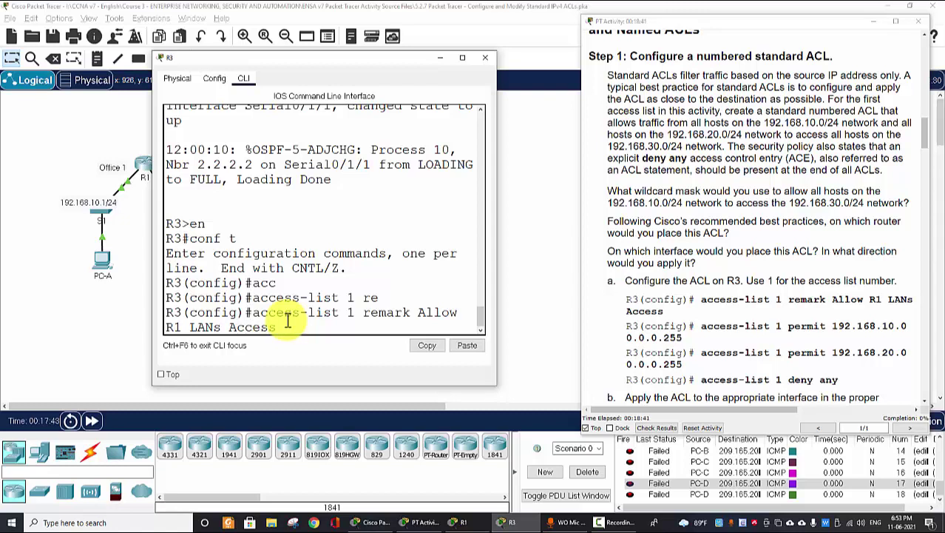
key(Return)
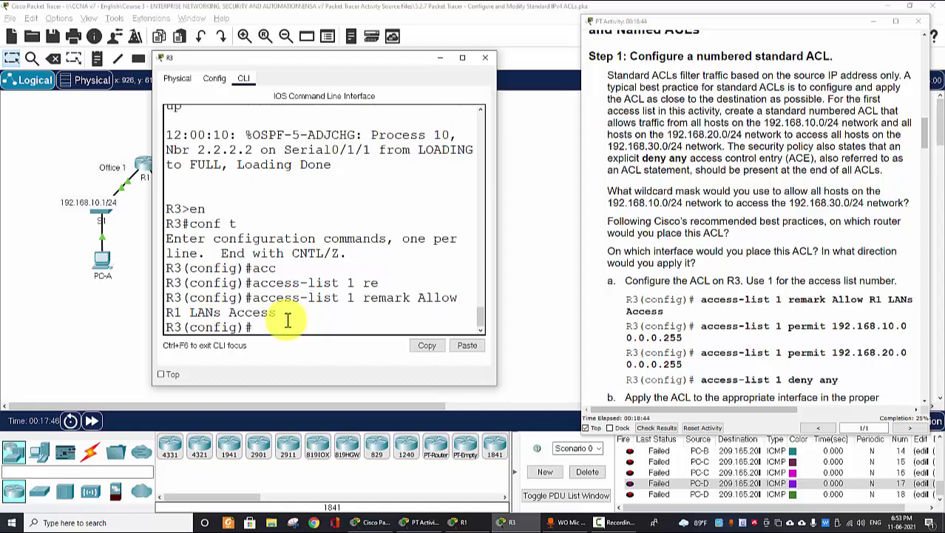
- Permit 192.168.10.0 and 192.168.20.0 with wildcard 0.0.0.255 in access list 1
text(acc)
key(Tab)
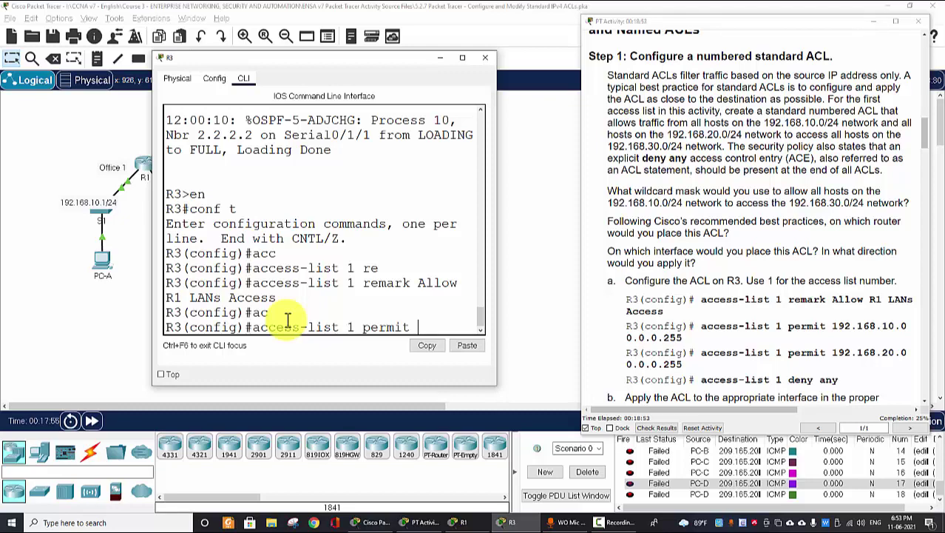
text(68.10)
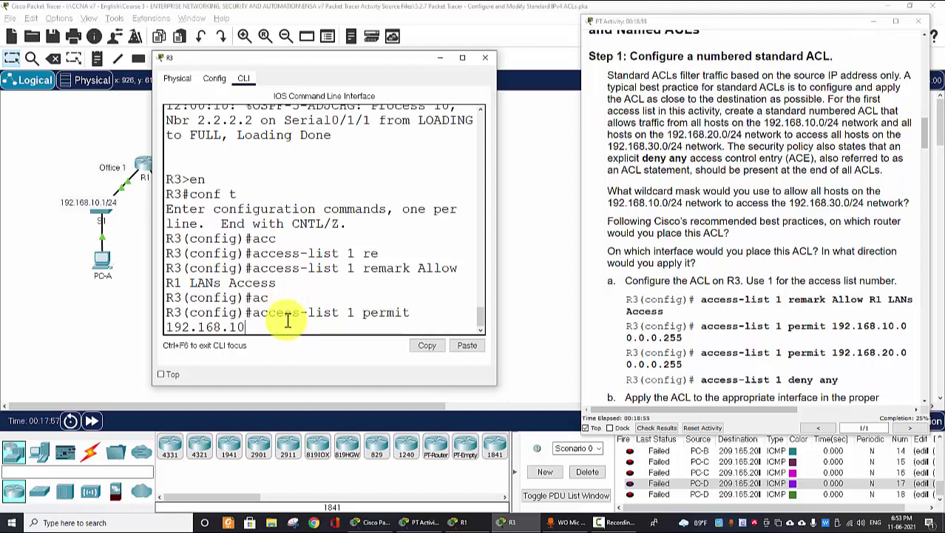
text(.0 0.0.0.255)
key(Return)
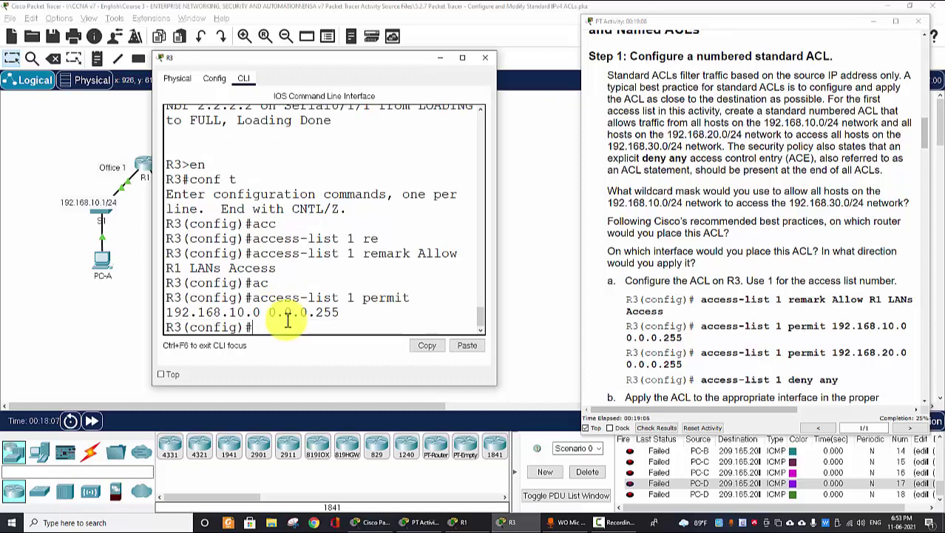
key(Up)
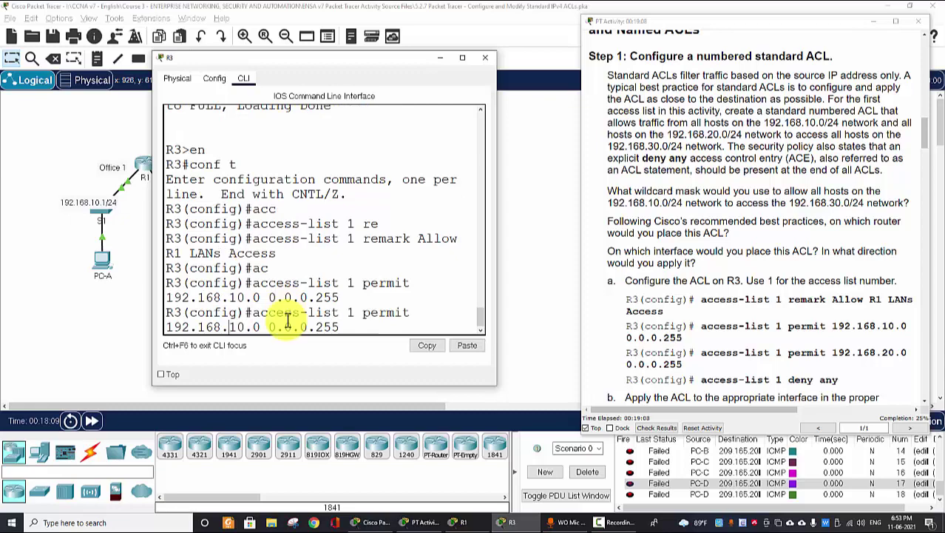
key(BackSpace)
text(2)
key(Return)
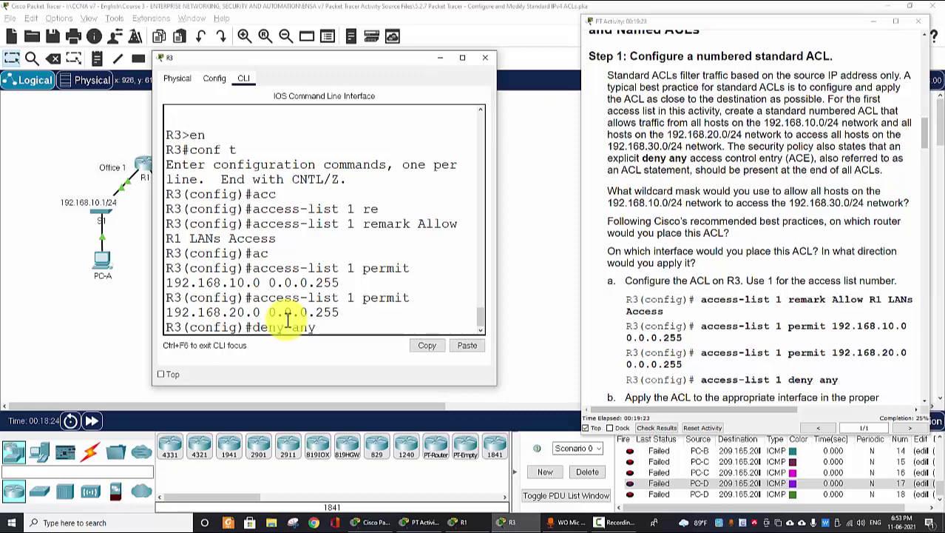
- End access list 1 with a deny any entry
key(Return)
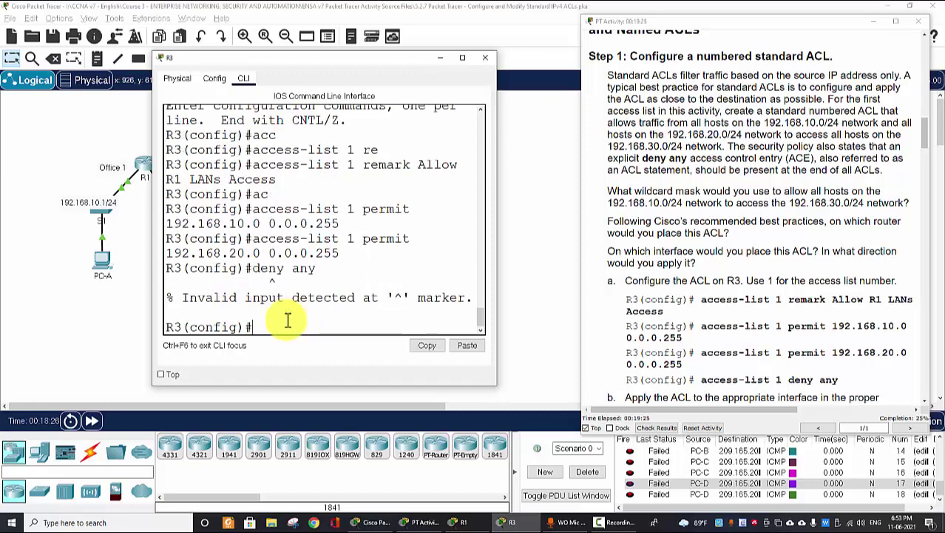
key(Up)
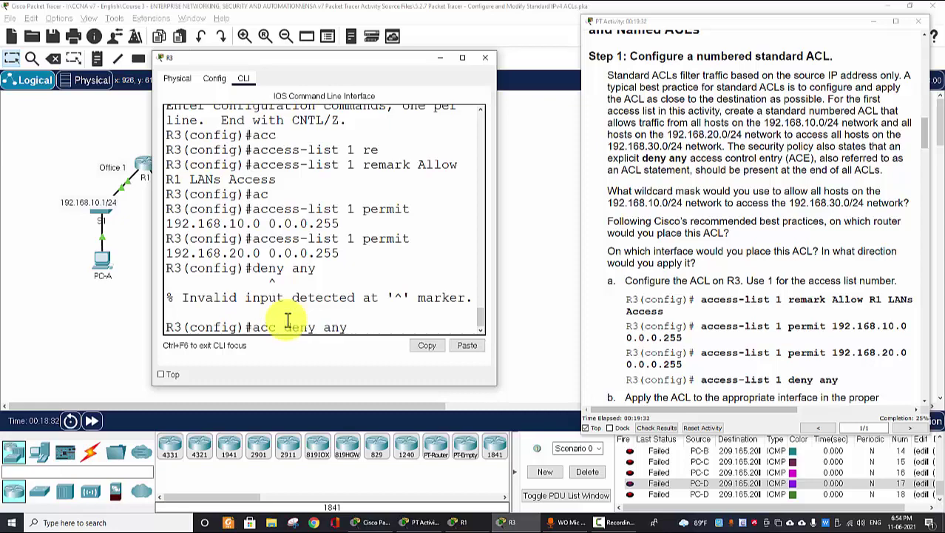
key(Return)
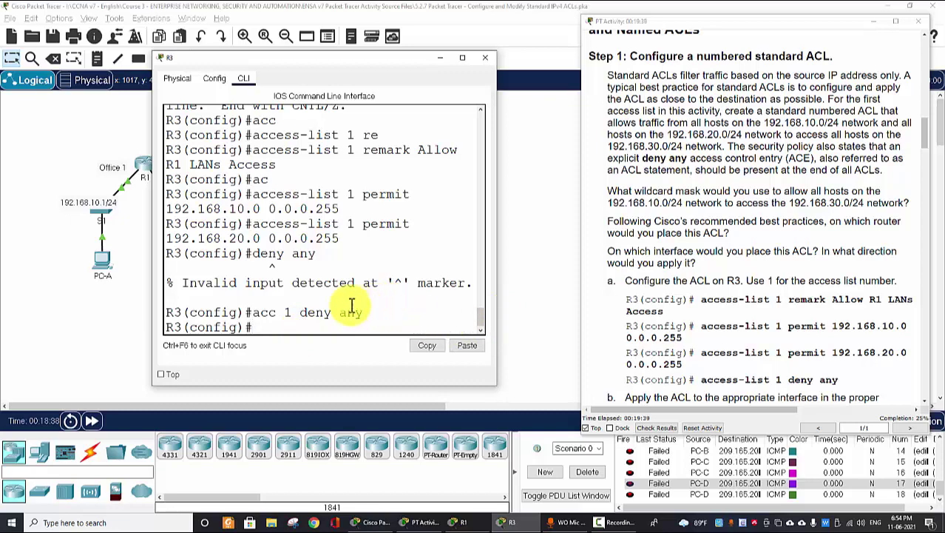
- Enter interface g0/0/0 on R3 and bind access list 1 with ip access-group 1 out
drag(354, 59, 482, 62)
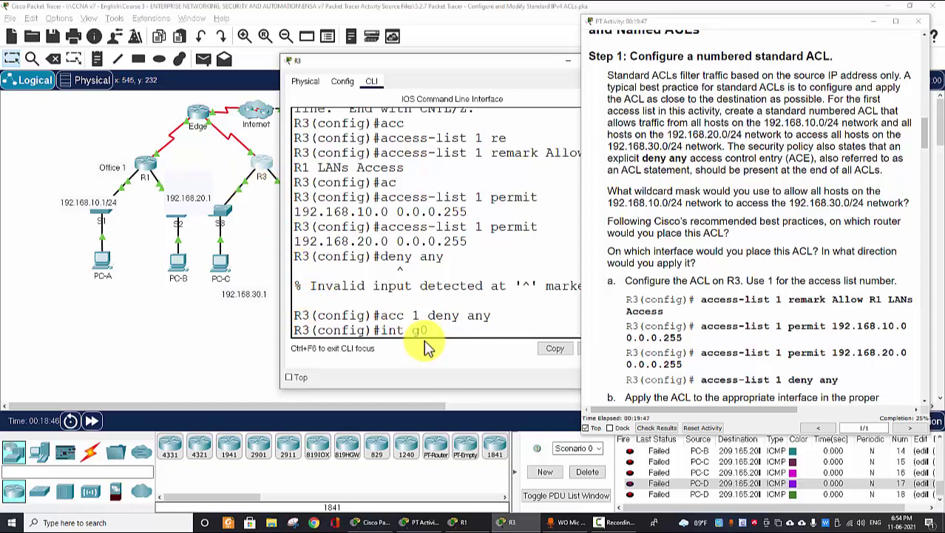
text(0/)
key(Return)
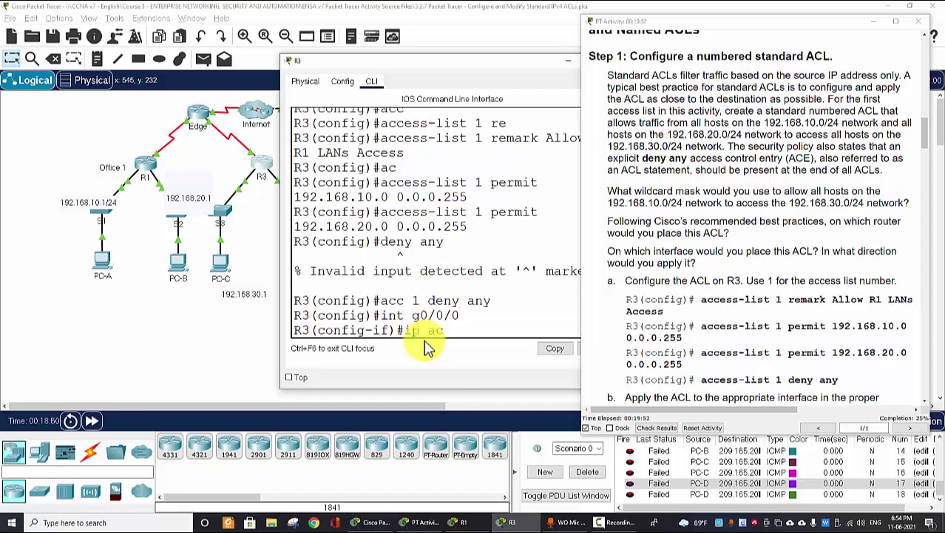
text(ip acc)
key(Tab)
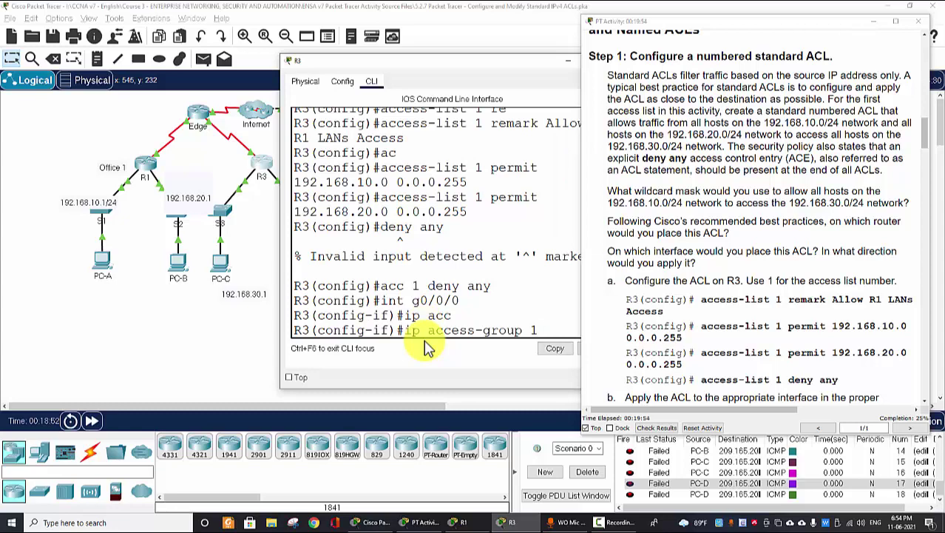
text(1 out)
key(Return)
key(Return)
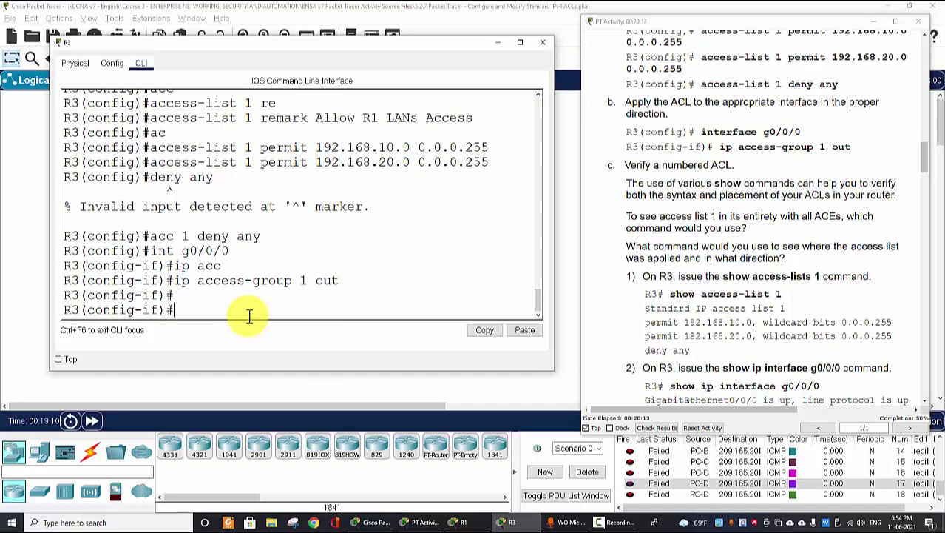
- Exit configuration mode and run show access-lists 1 on R3
key(ctrl+z)
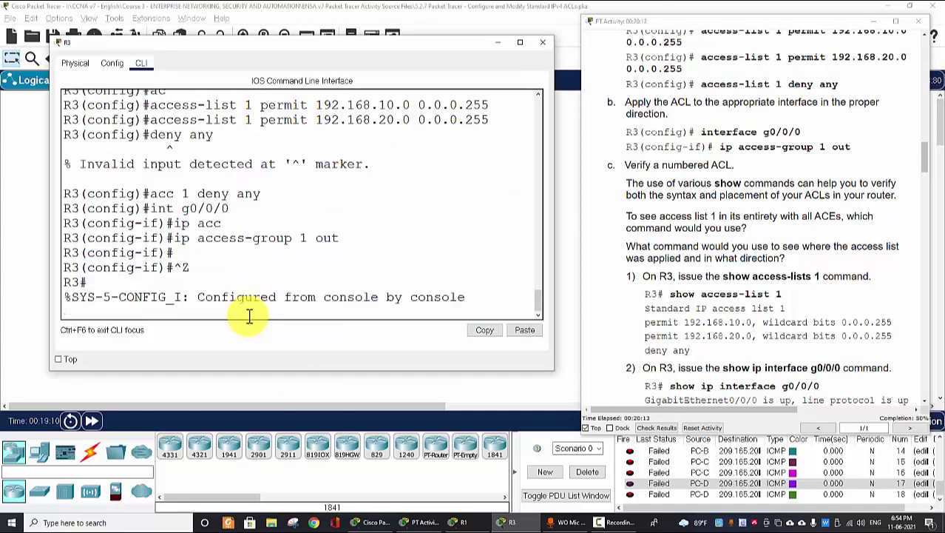
key(Return)
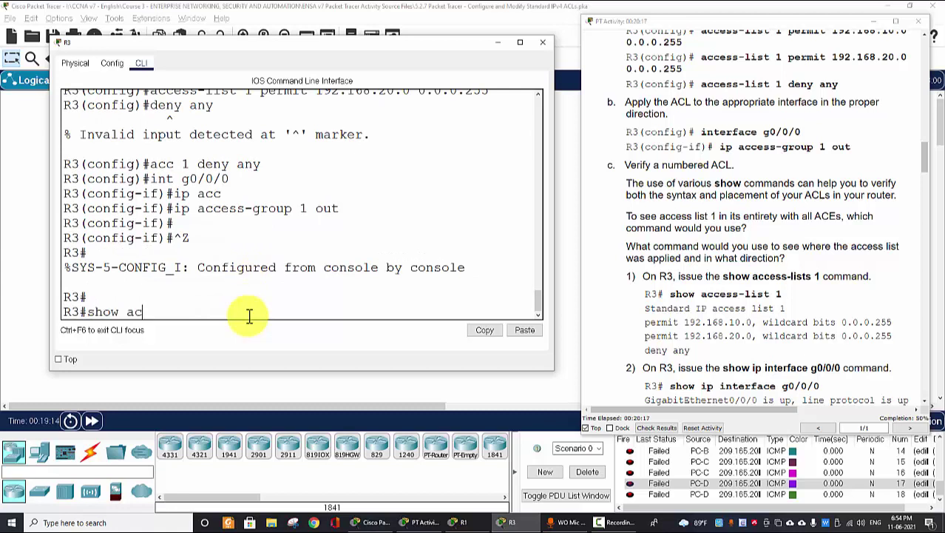
text(show ac)
key(Tab)
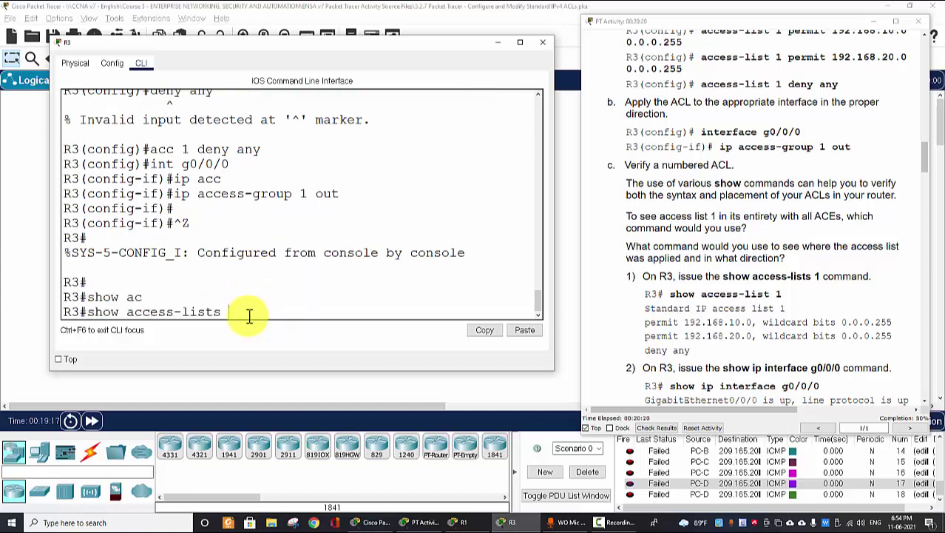
text(1)
key(Return)
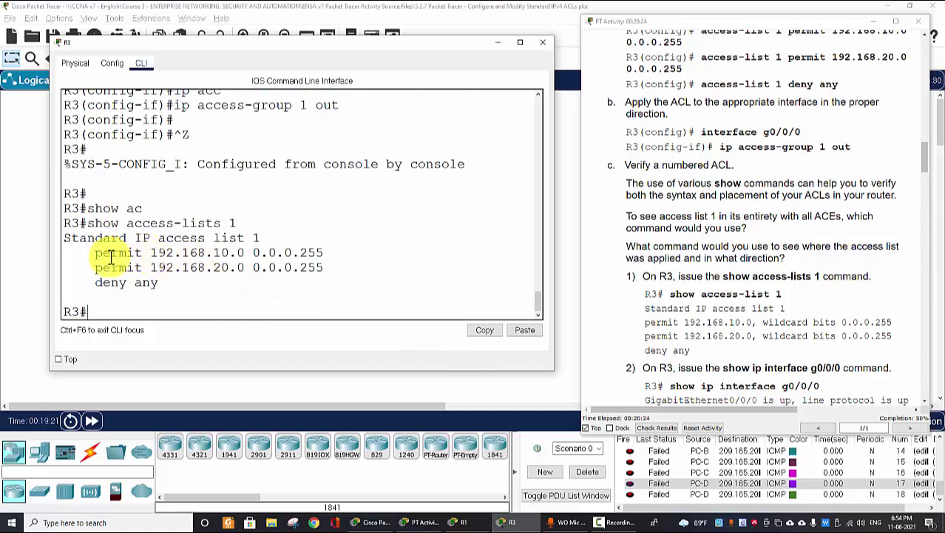
- Highlight the 192.168.10.0 and 192.168.20.0 permit entries and the deny any line in the output
drag(102, 256, 326, 263)
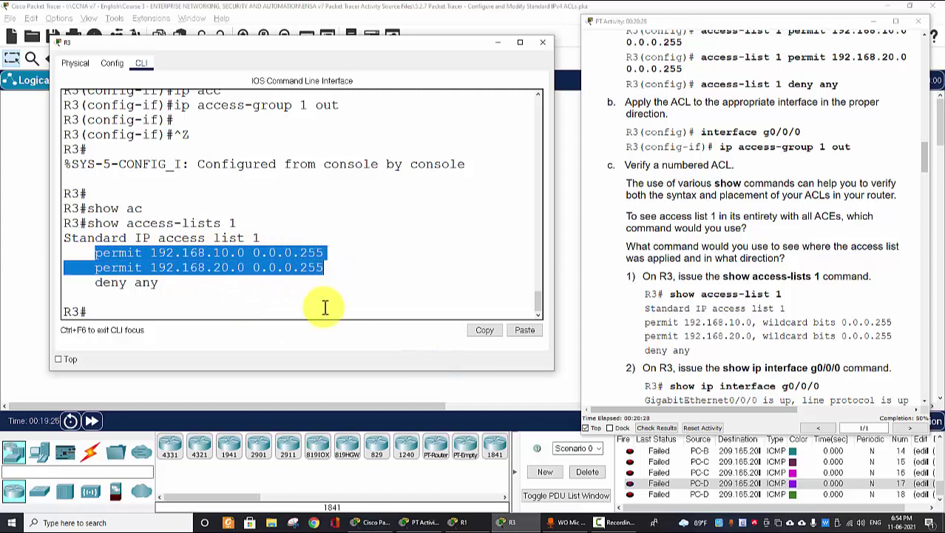
click(194, 270)
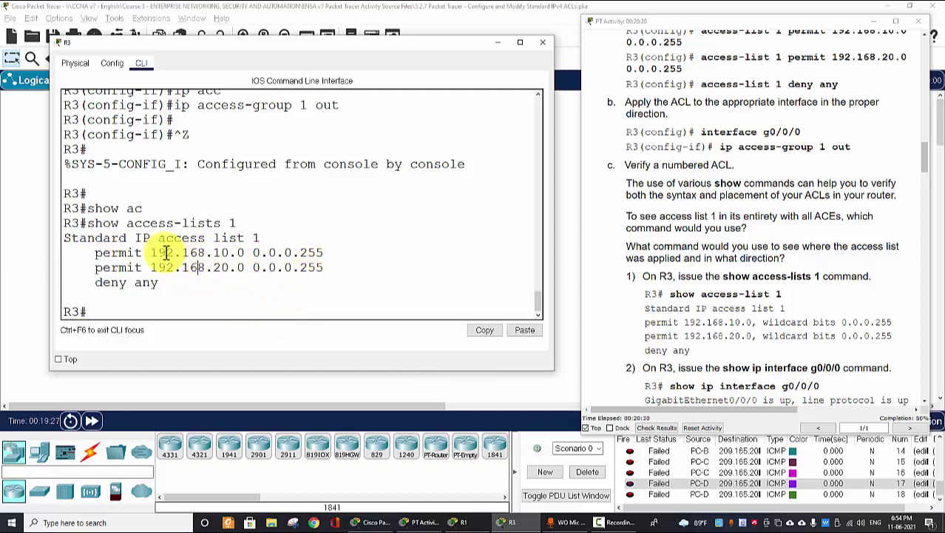
drag(151, 252, 336, 252)
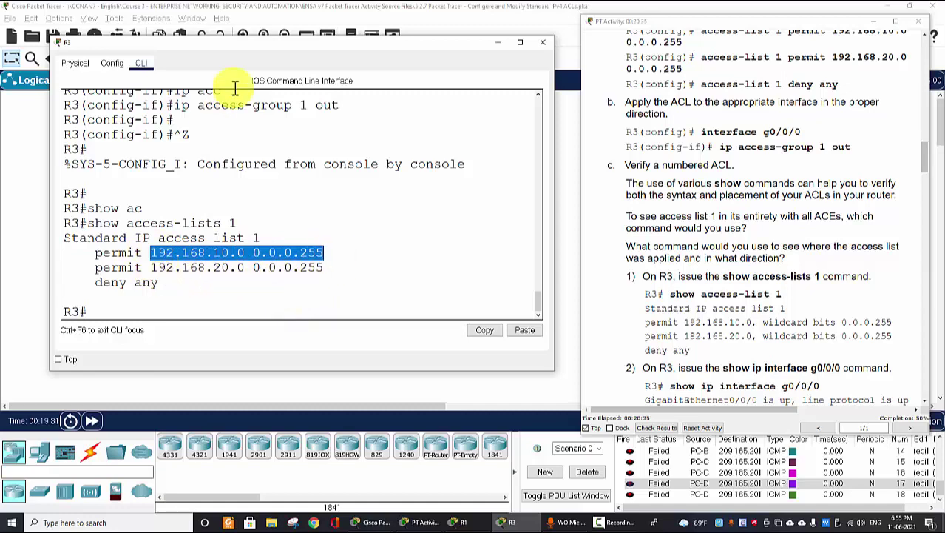
drag(257, 42, 339, 35)
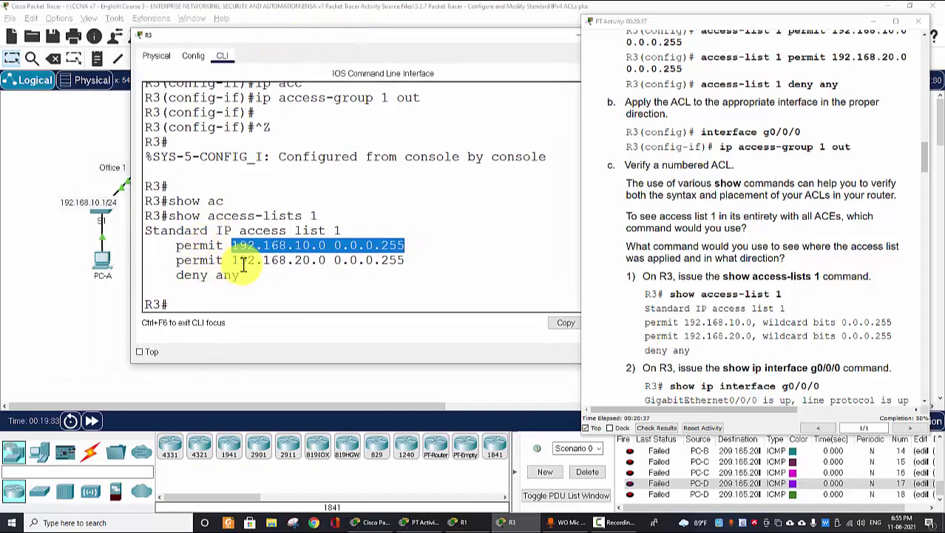
drag(232, 260, 372, 289)
click(372, 289)
click(300, 260)
drag(185, 285, 253, 273)
click(266, 283)
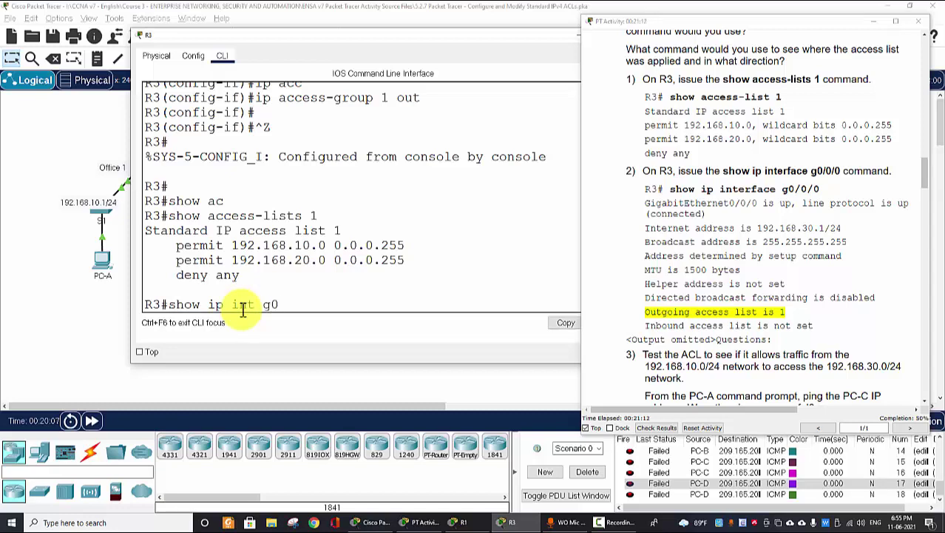
- Show R3's g0/0/0 interface details and highlight the 'Outgoing access list is 1' line
text(0/0)
key(Return)
scroll(215, 133, up, 2)
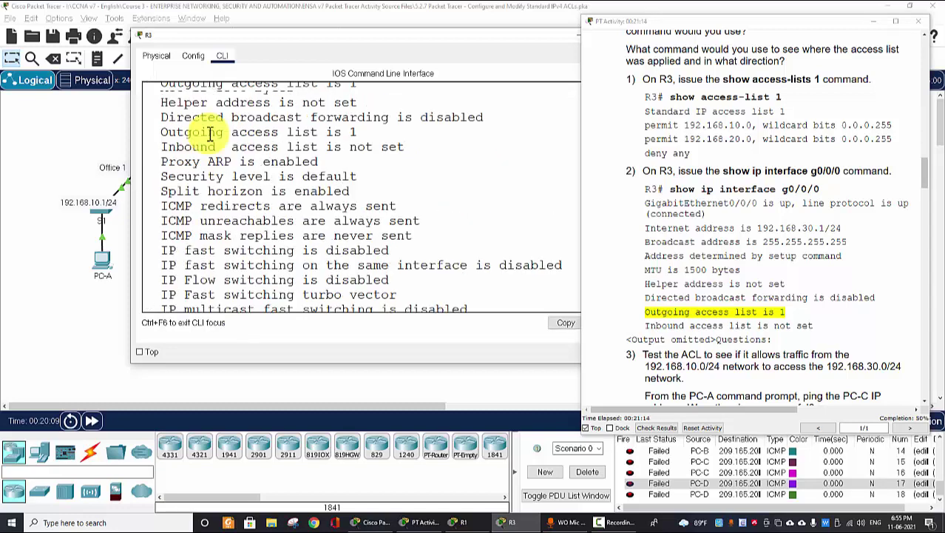
scroll(215, 159, up, 3)
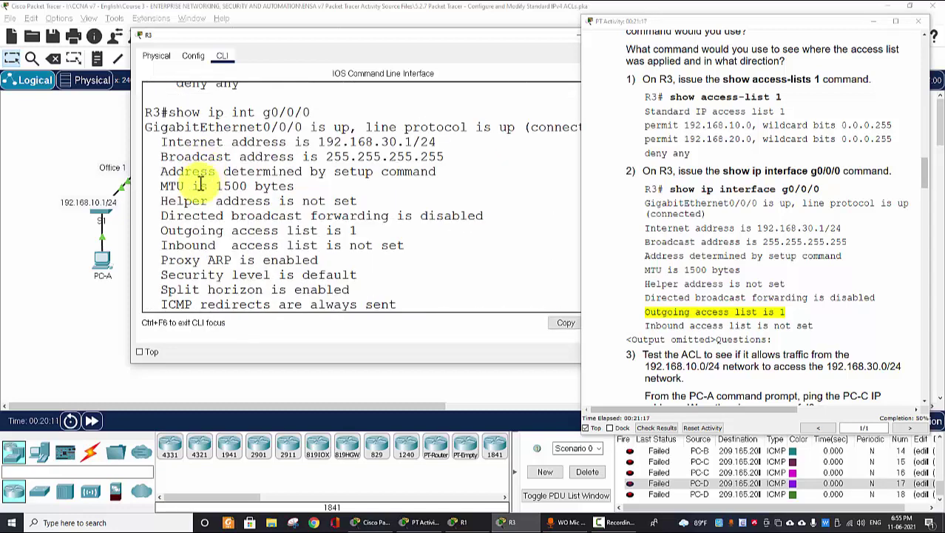
scroll(205, 237, down, 2)
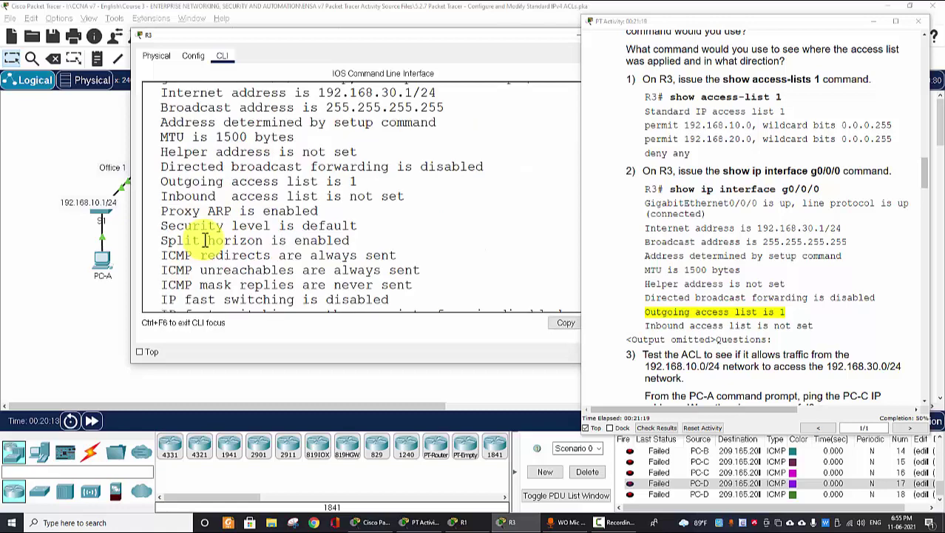
scroll(211, 232, up, 1)
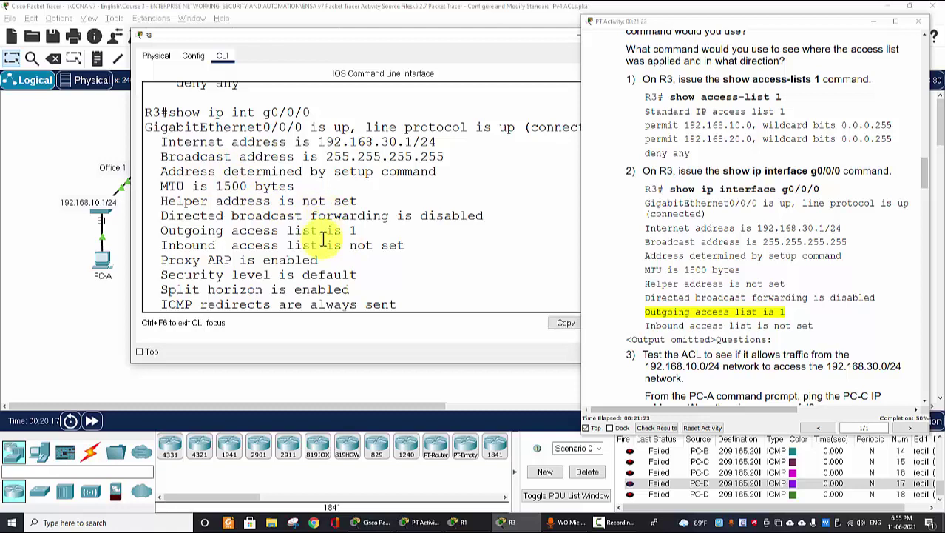
drag(159, 230, 368, 233)
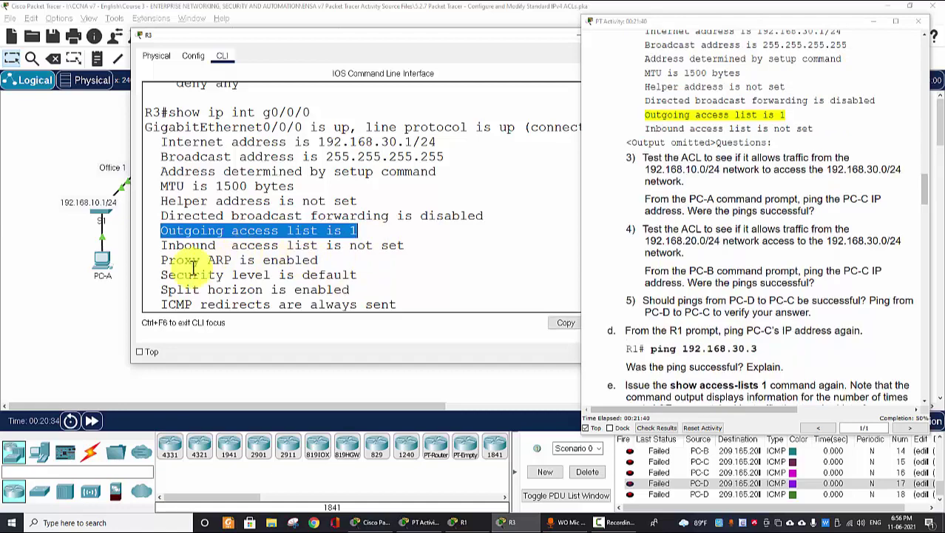
click(74, 306)
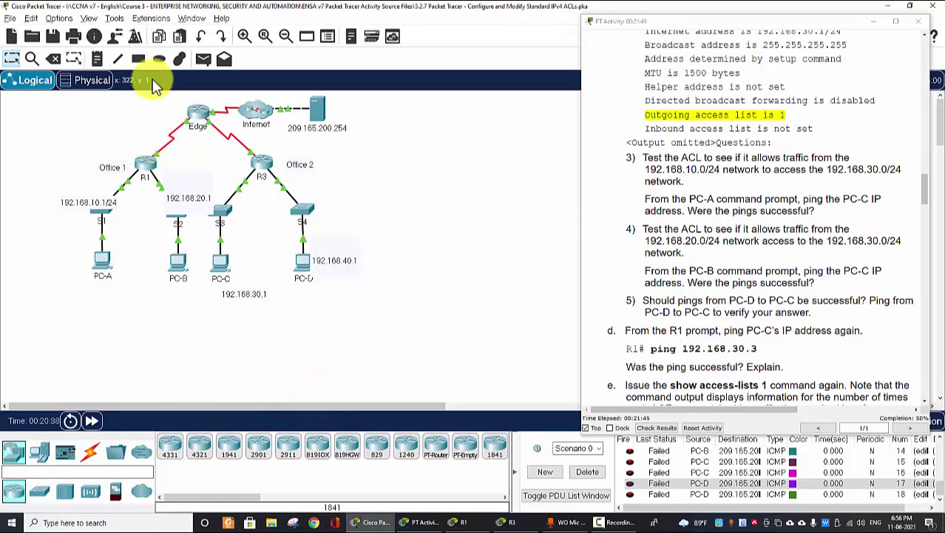
- Send simple PDUs from PC-A and PC-B to PC-C and confirm both succeed
click(204, 60)
click(105, 263)
click(220, 265)
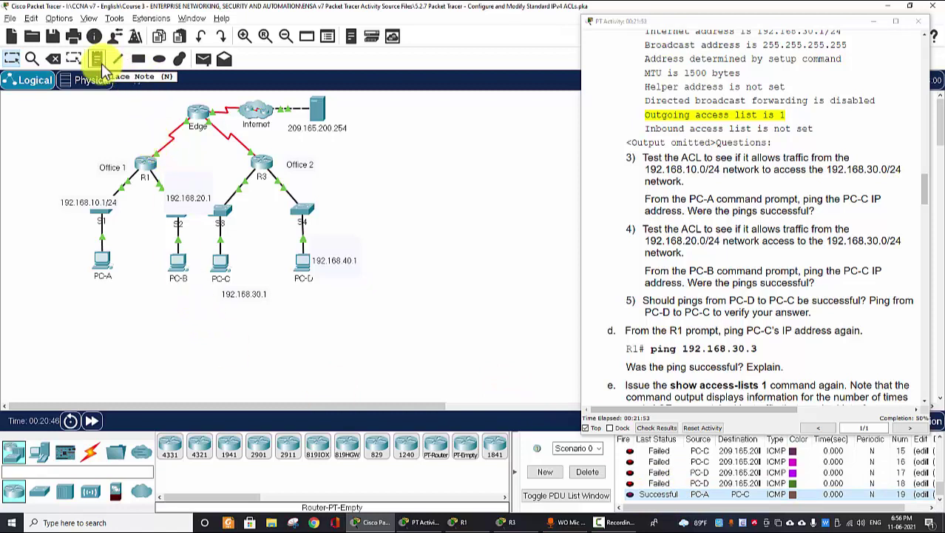
click(204, 59)
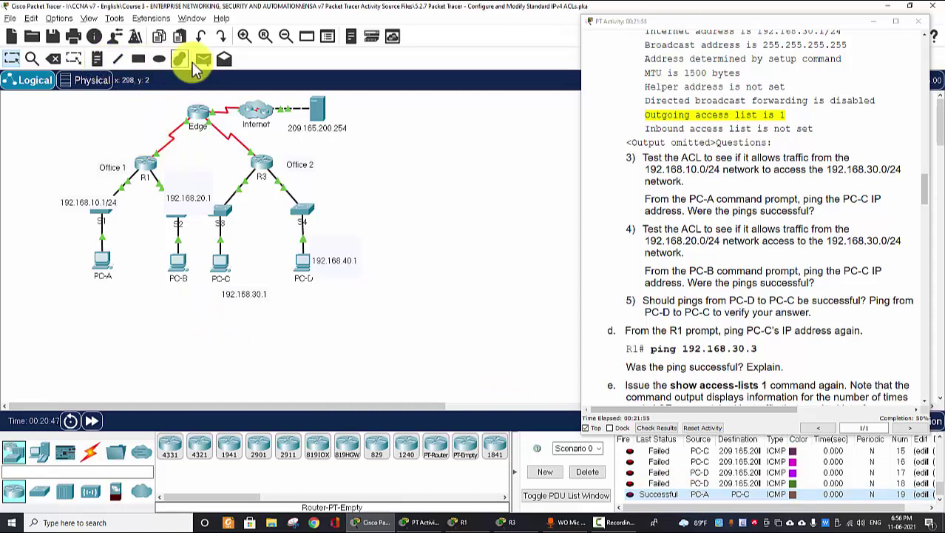
click(178, 264)
click(224, 267)
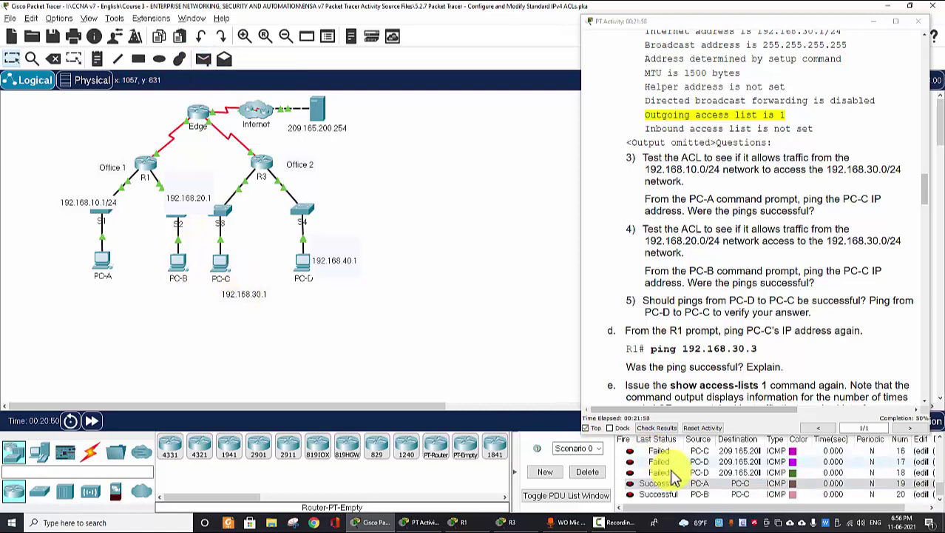
click(670, 493)
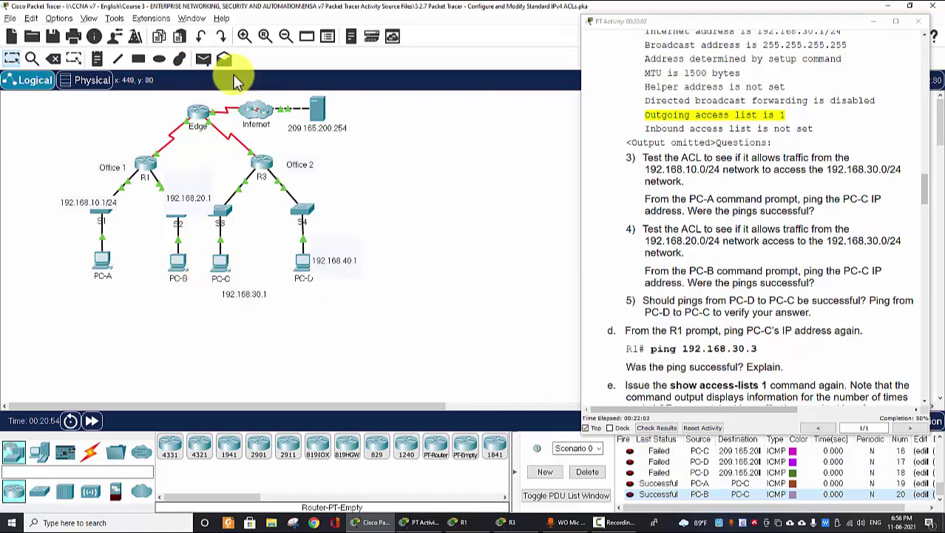
- Send two simple PDUs from PC-D to PC-C and confirm both fail
click(202, 59)
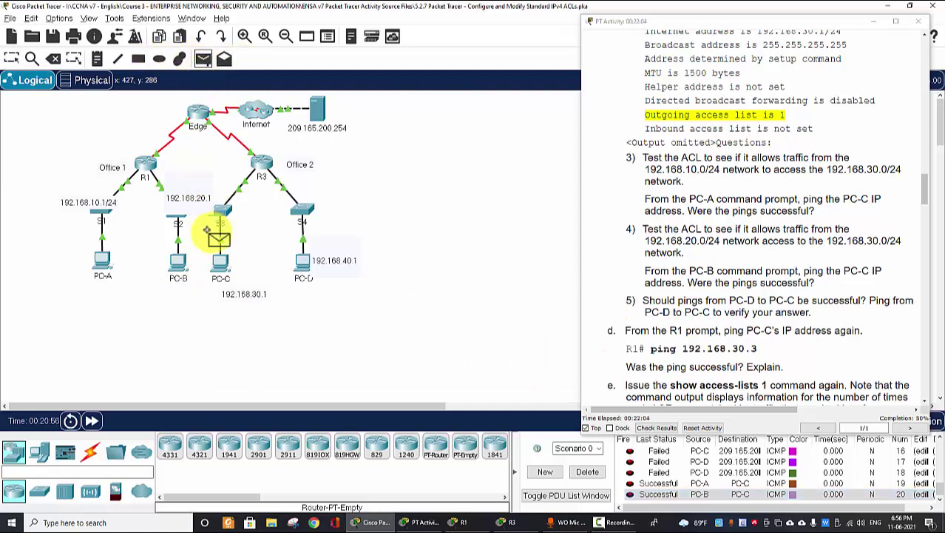
click(301, 265)
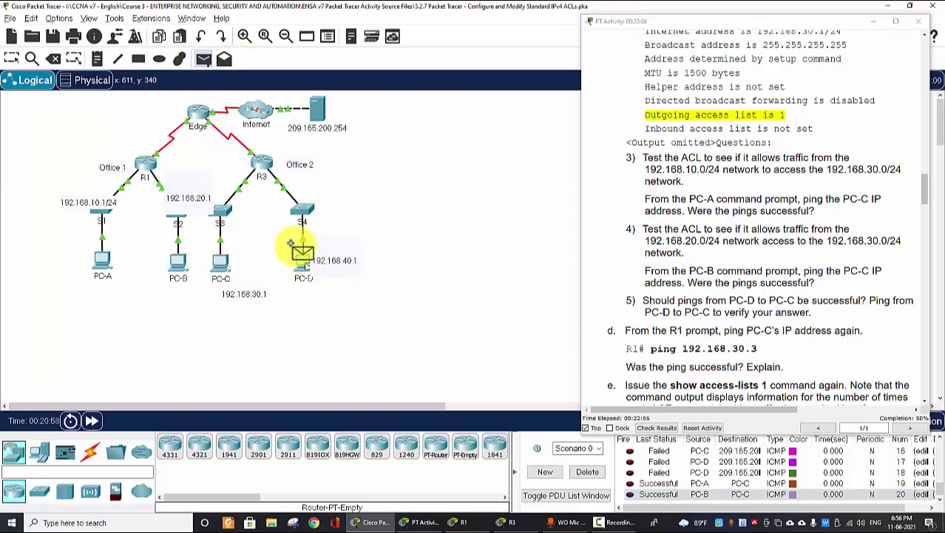
click(220, 263)
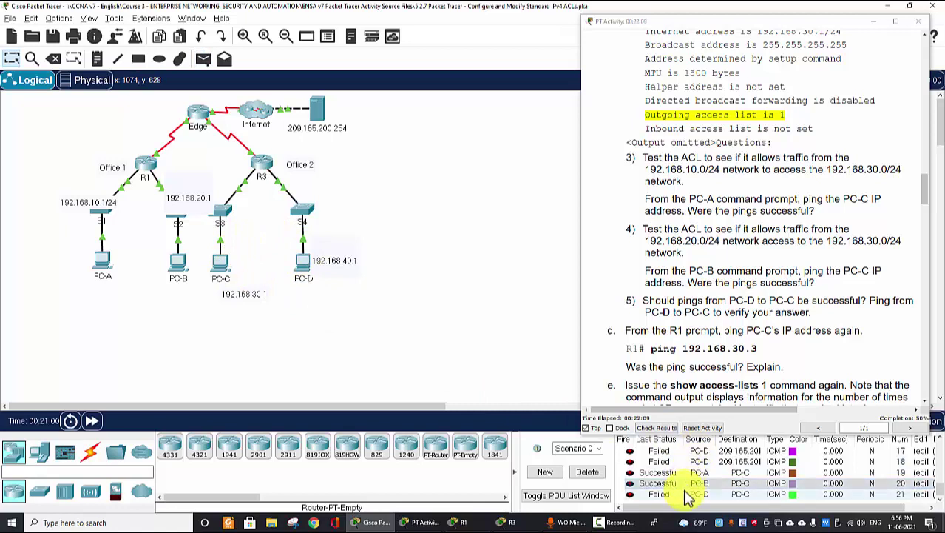
click(671, 494)
click(202, 59)
click(301, 263)
click(223, 267)
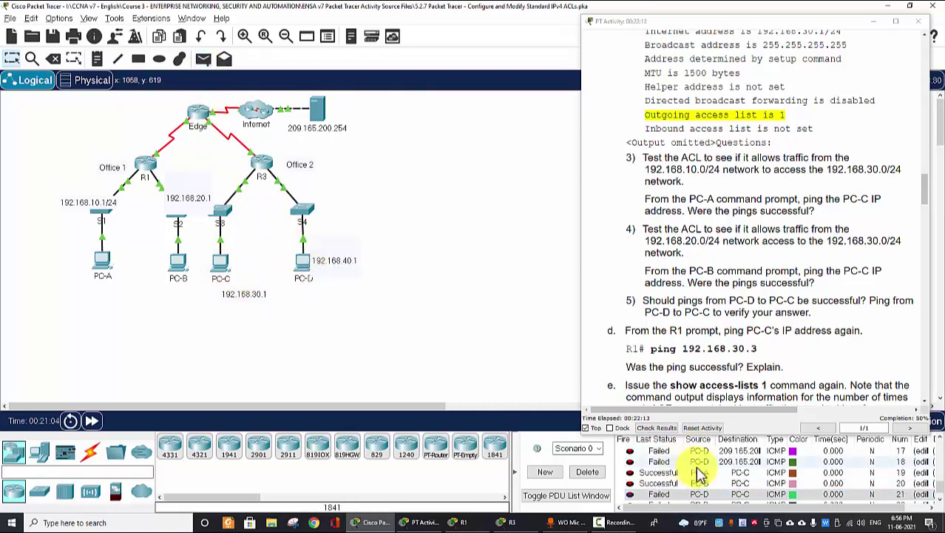
scroll(702, 478, down, 1)
click(707, 491)
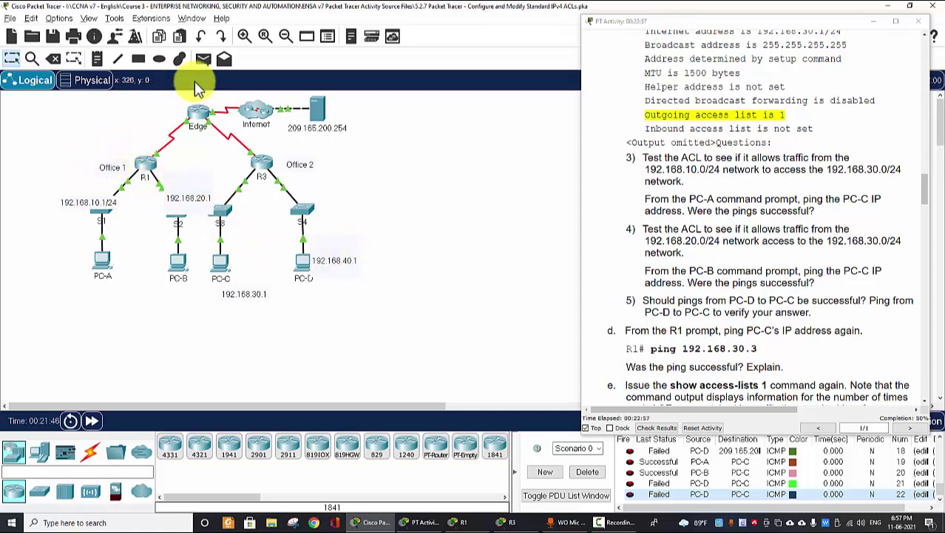
- Send two simple PDUs from R1 to PC-C and confirm both are listed as Failed
click(206, 62)
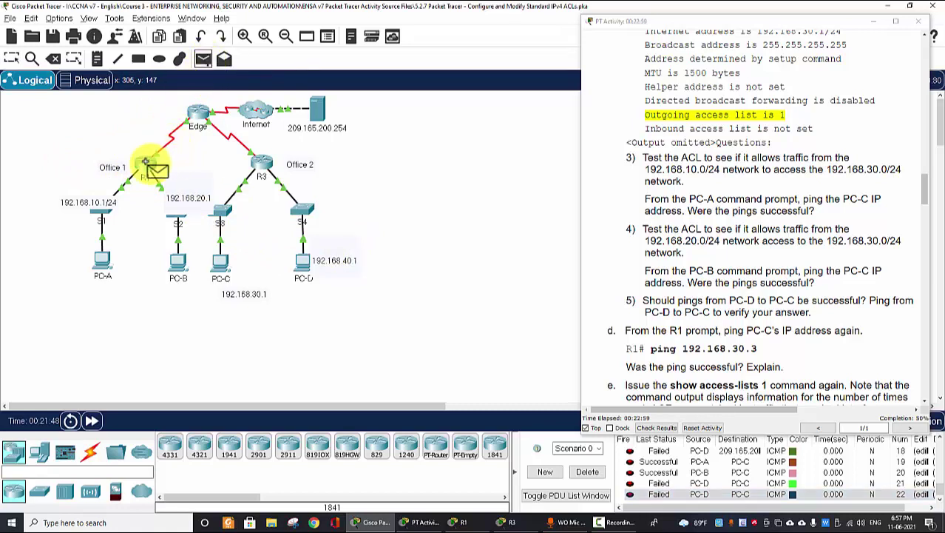
click(144, 164)
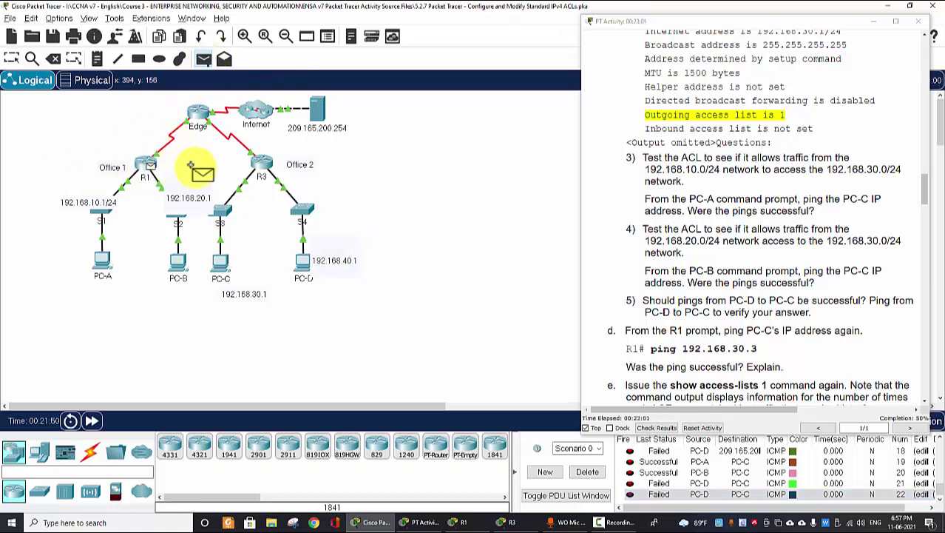
click(219, 263)
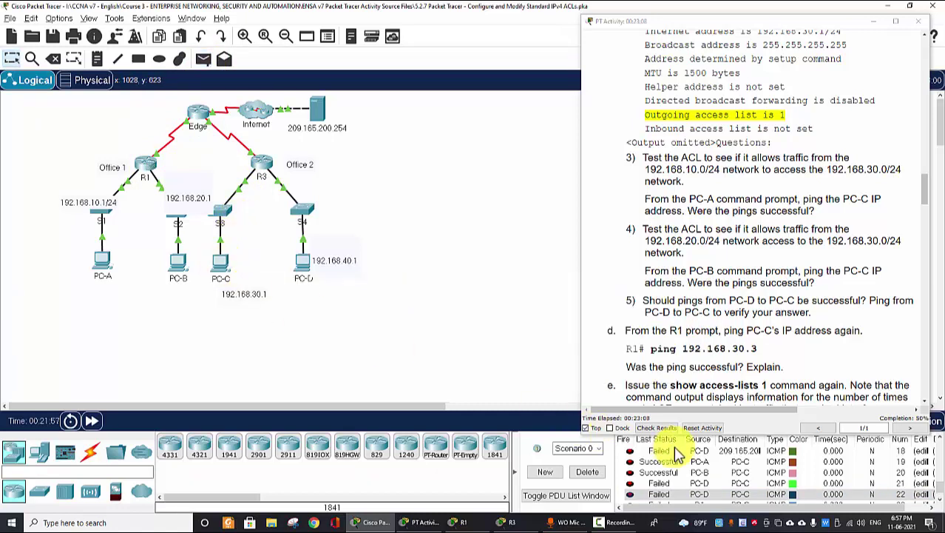
click(688, 494)
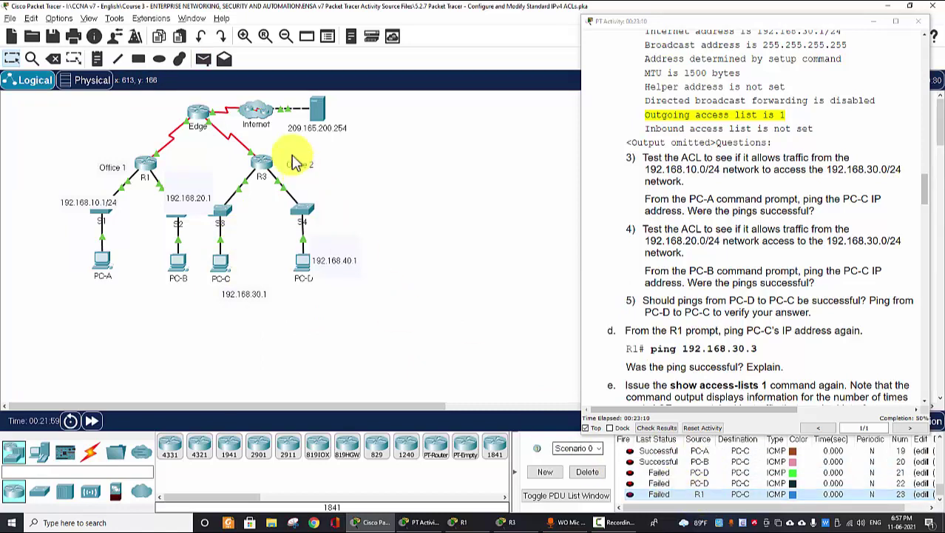
click(204, 59)
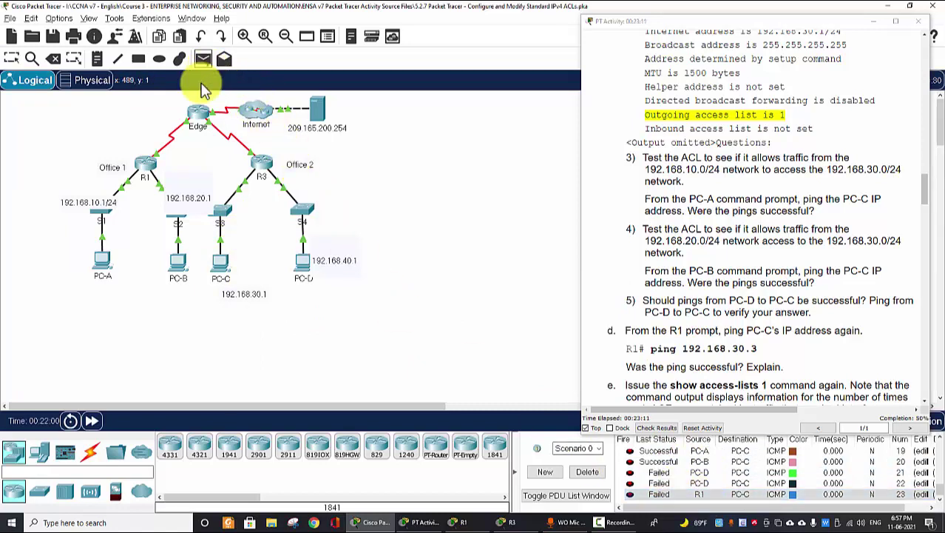
click(147, 163)
click(222, 264)
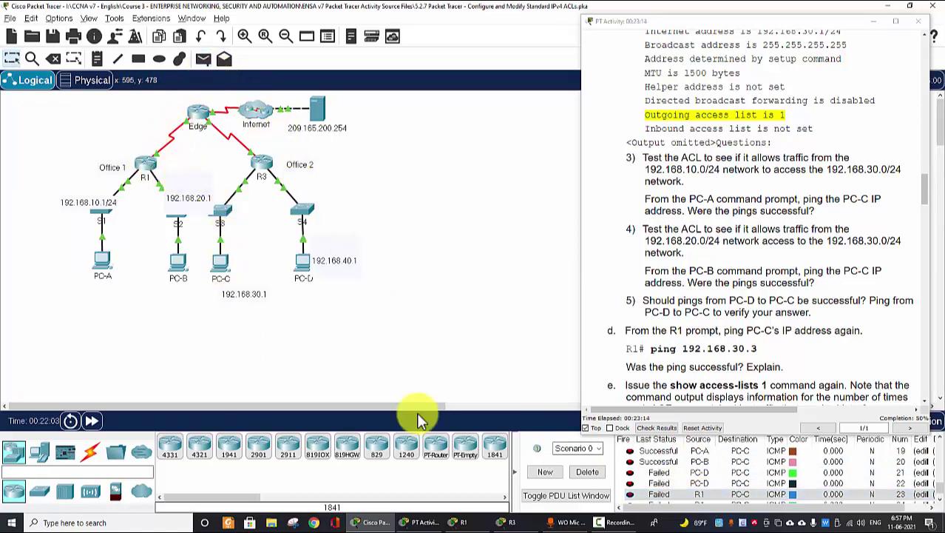
click(688, 495)
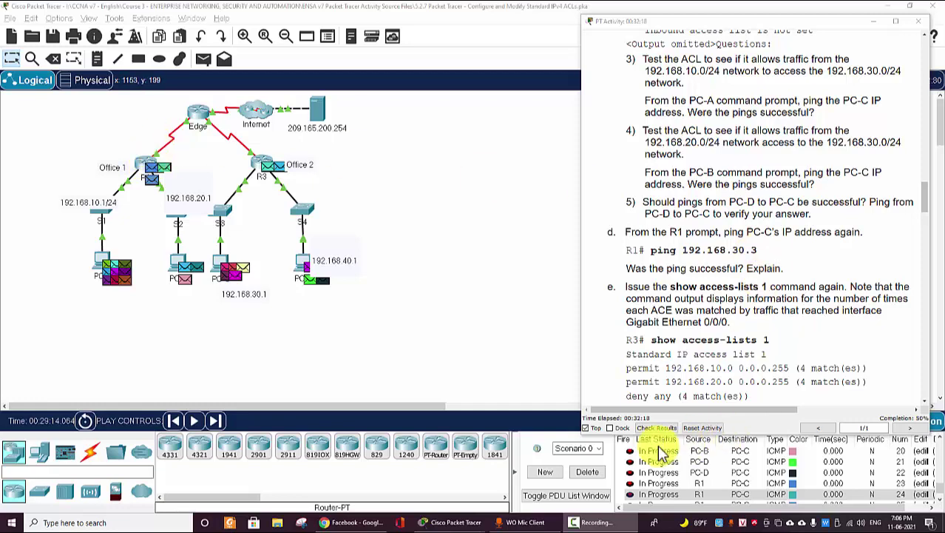
- Hide the instructions, open the simulation event list and inspect R1's last queued ICMP event
click(534, 376)
click(873, 22)
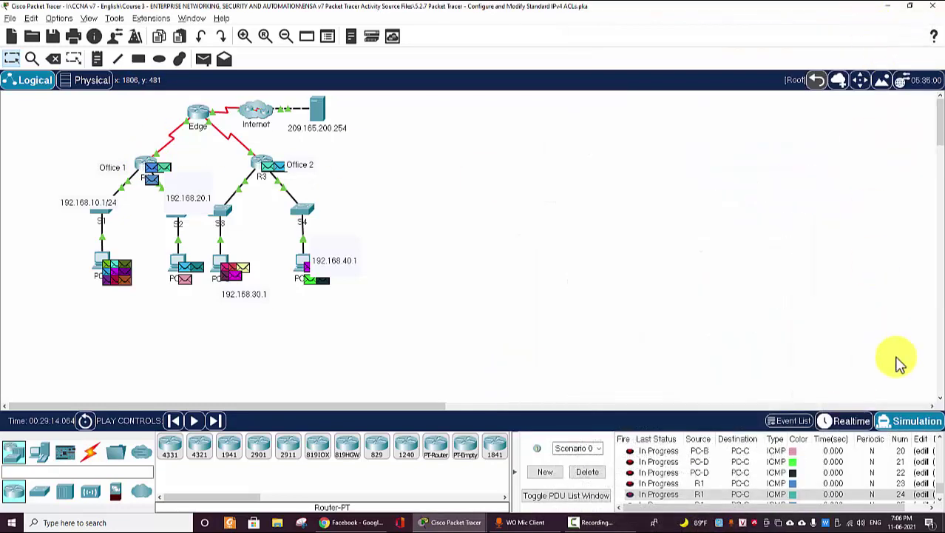
click(791, 420)
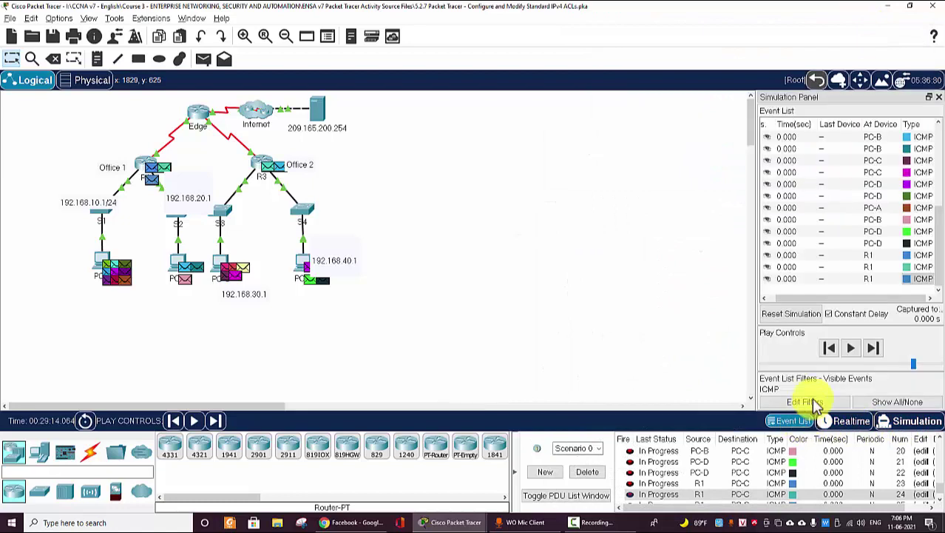
click(777, 399)
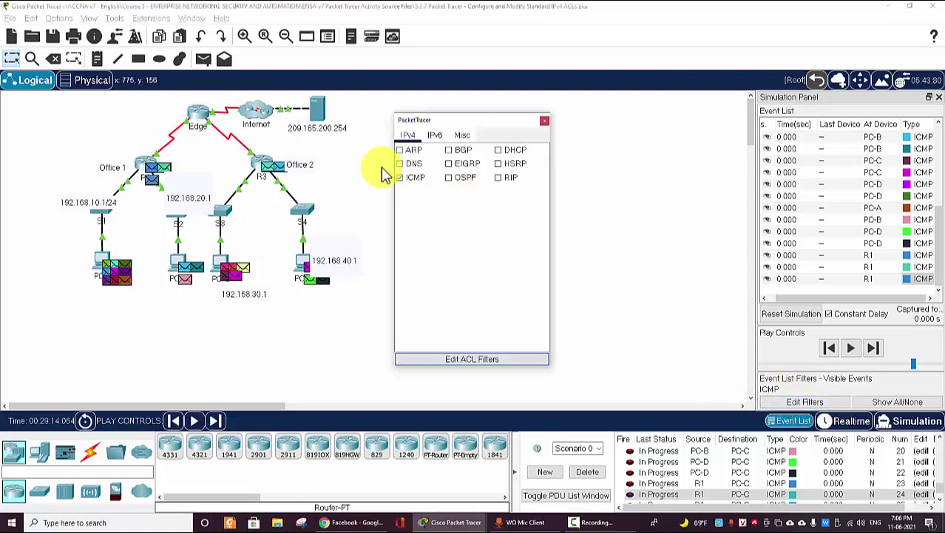
click(548, 122)
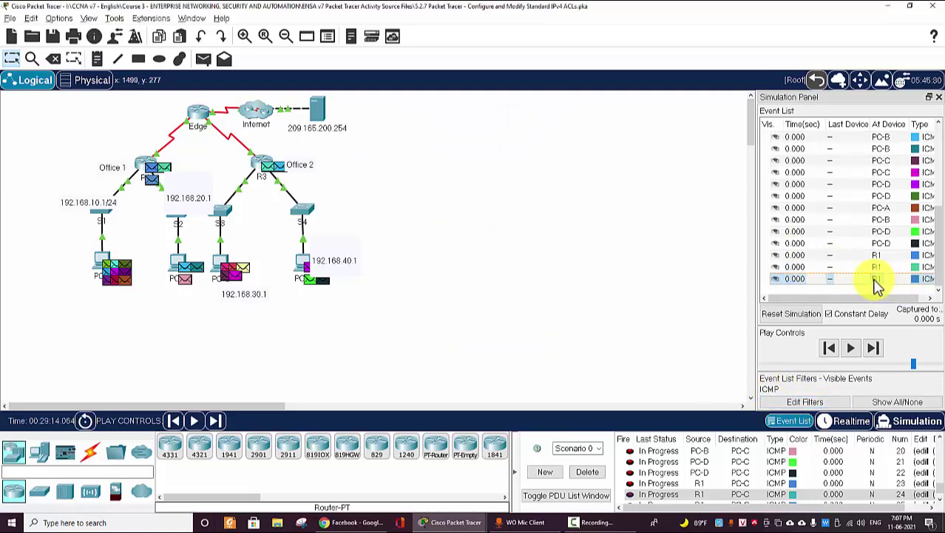
drag(884, 299, 911, 281)
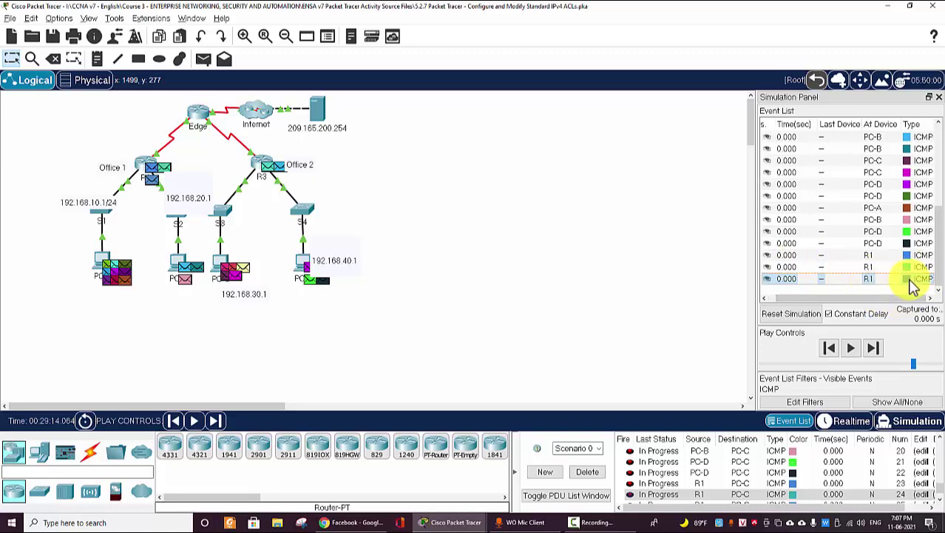
click(908, 278)
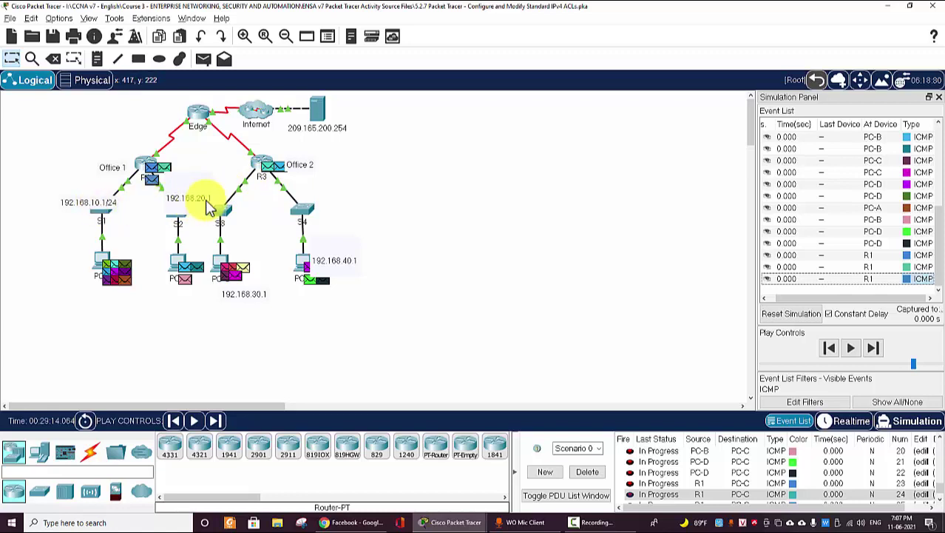
- Return to realtime mode and open R3's command line, skipping past the paged output
key(alt+Tab)
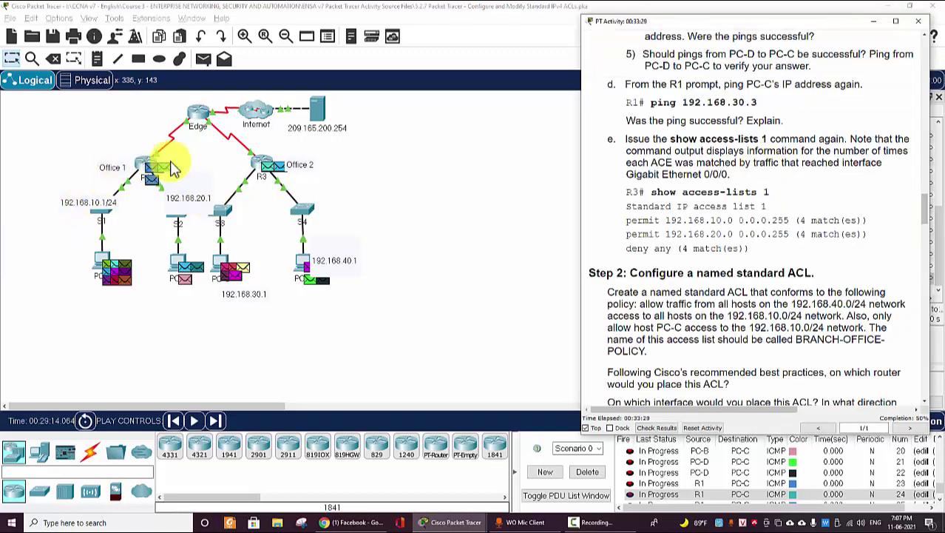
click(874, 21)
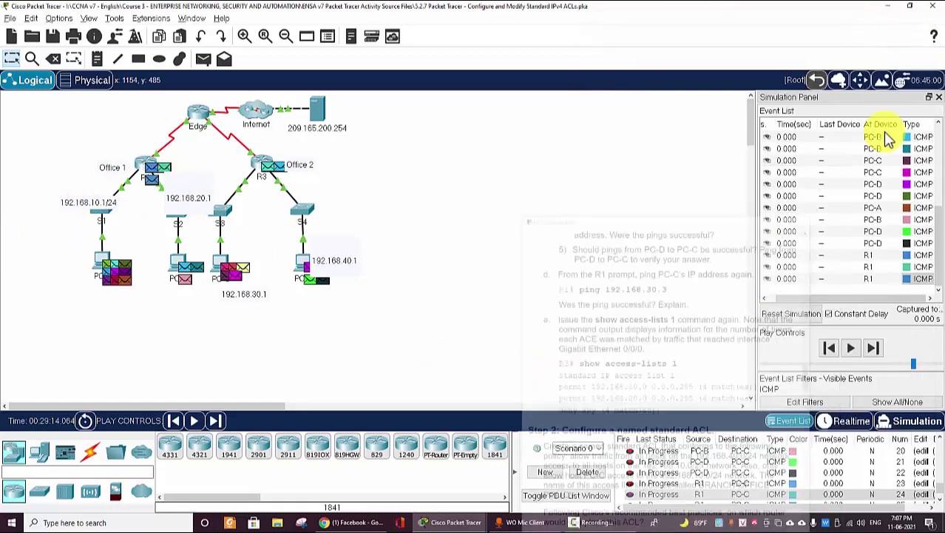
click(854, 421)
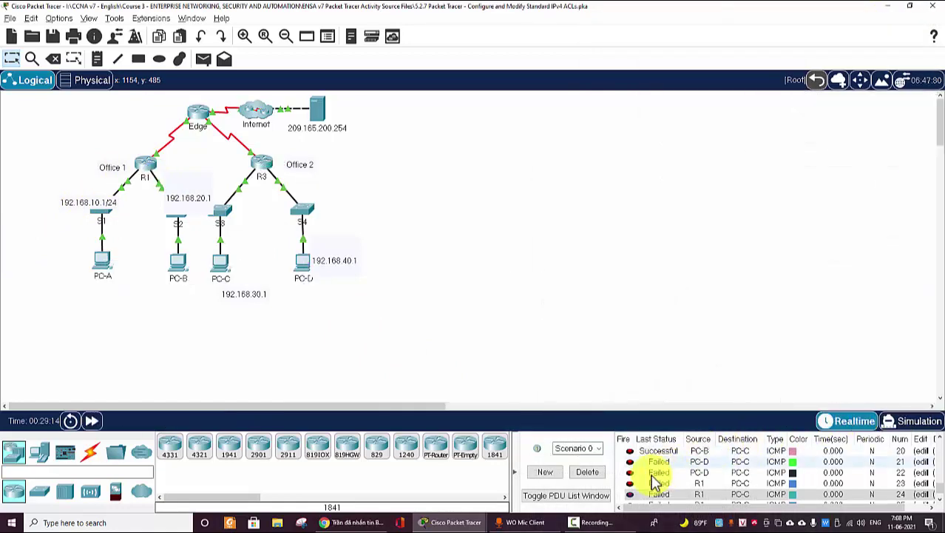
mouse_move(455, 522)
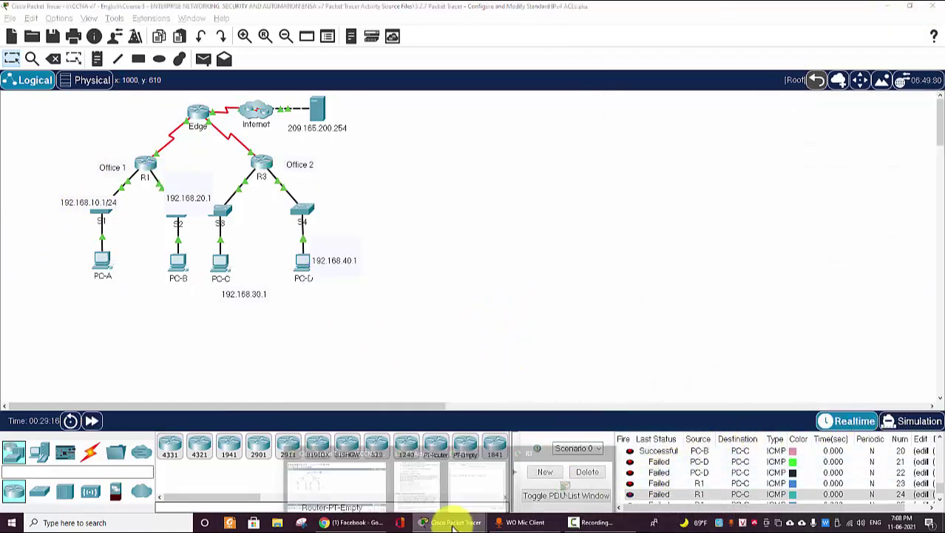
click(475, 479)
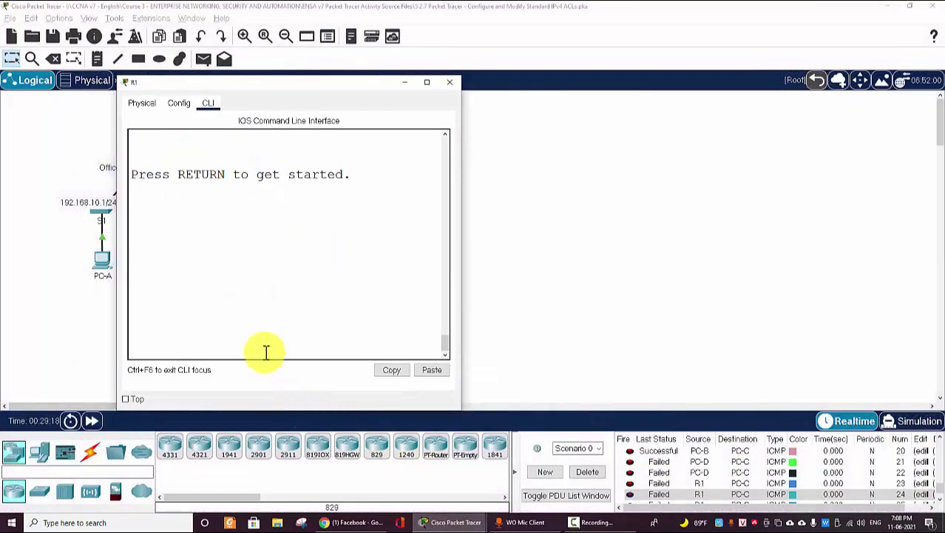
click(450, 83)
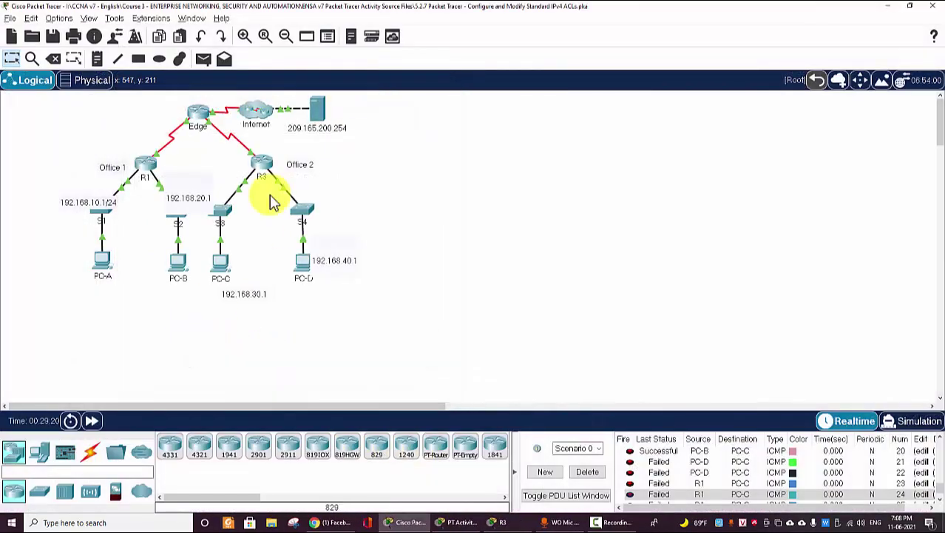
click(266, 170)
scroll(344, 296, down, 4)
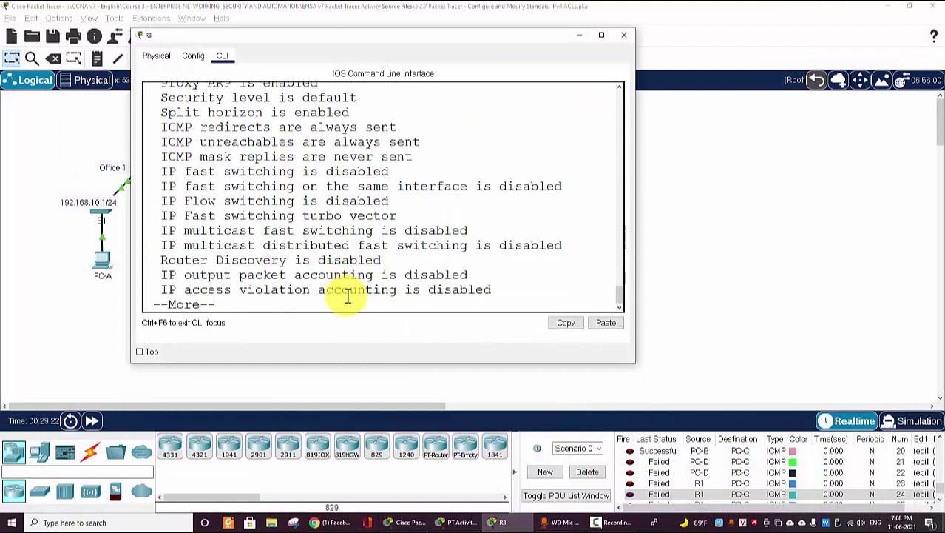
key(space)
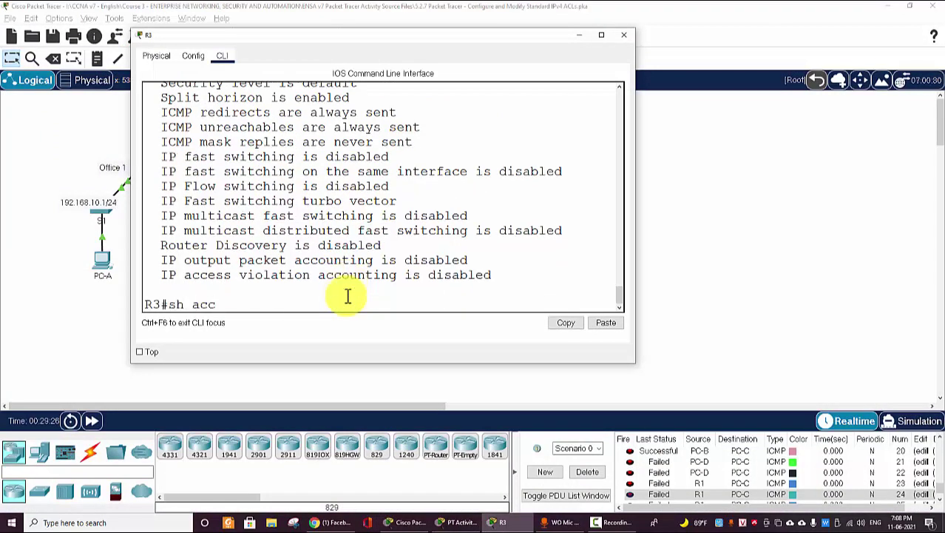
- Run 'sh acc 1' on R3, highlight the 27, 21 and 16 match counts, then close the console
text(sh acc 1)
key(Return)
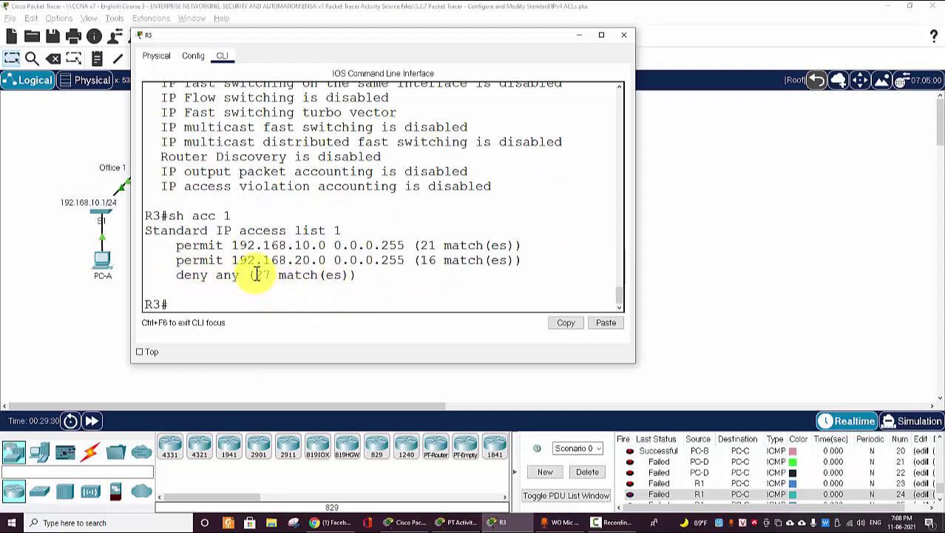
drag(255, 275, 348, 272)
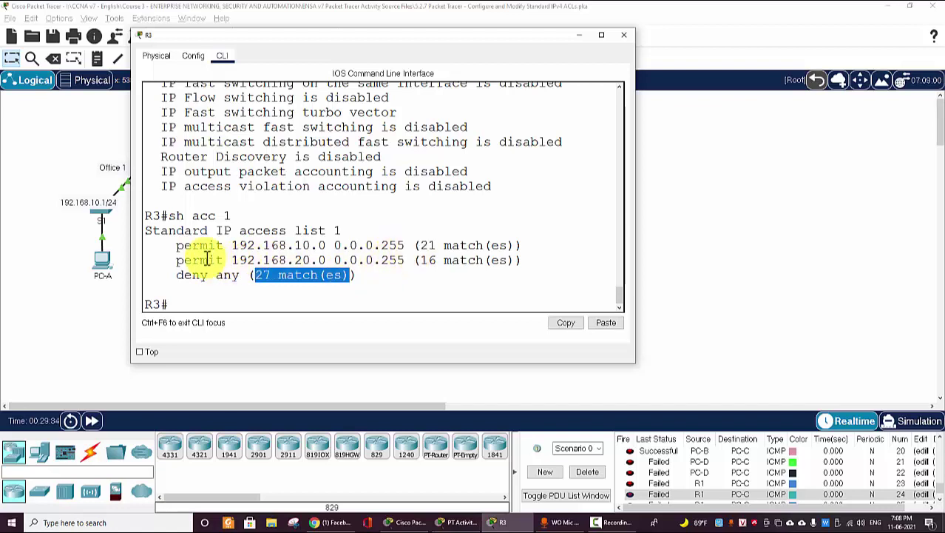
drag(177, 245, 489, 256)
click(422, 248)
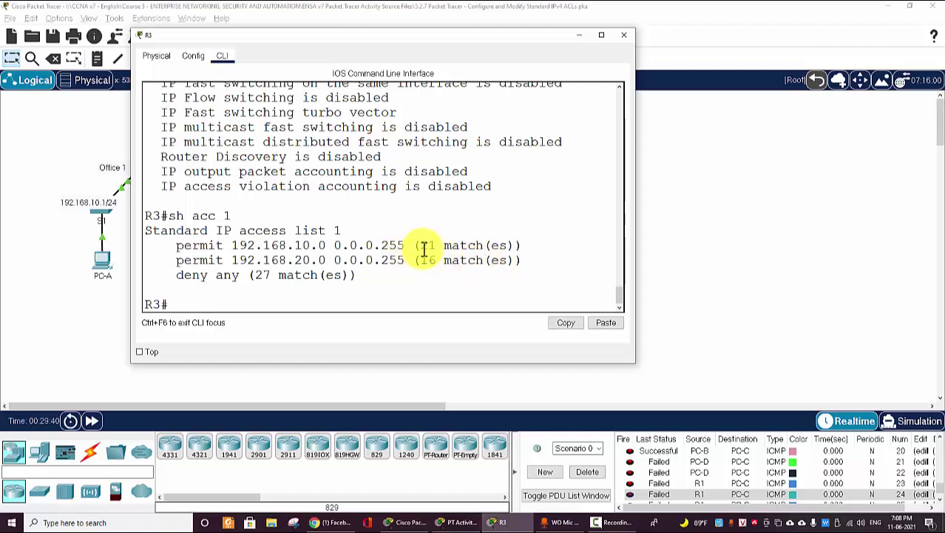
drag(420, 245, 512, 244)
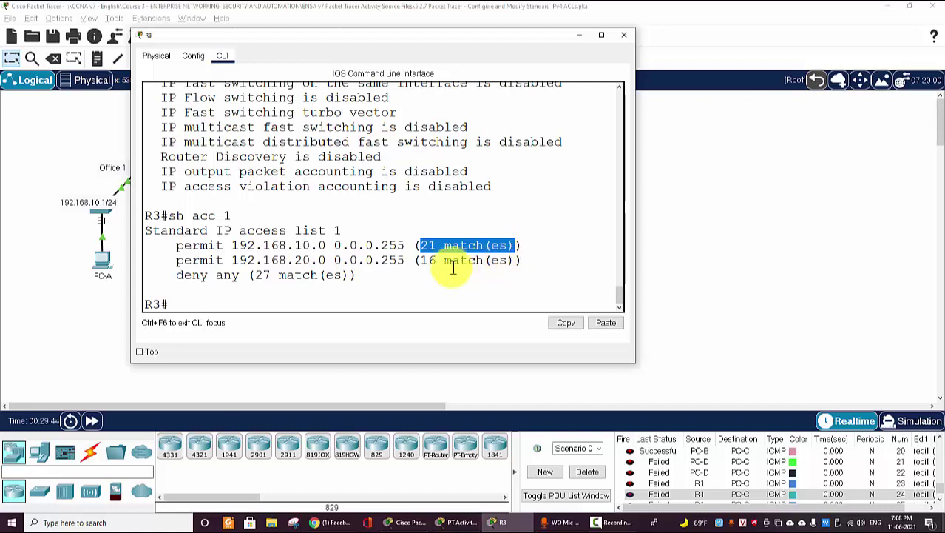
click(420, 260)
drag(424, 260, 492, 257)
click(525, 263)
click(625, 35)
- Place the Step 2 instructions beside the topology and note the ACL name BRANCH-OFFICE-POLICY
key(alt+Tab)
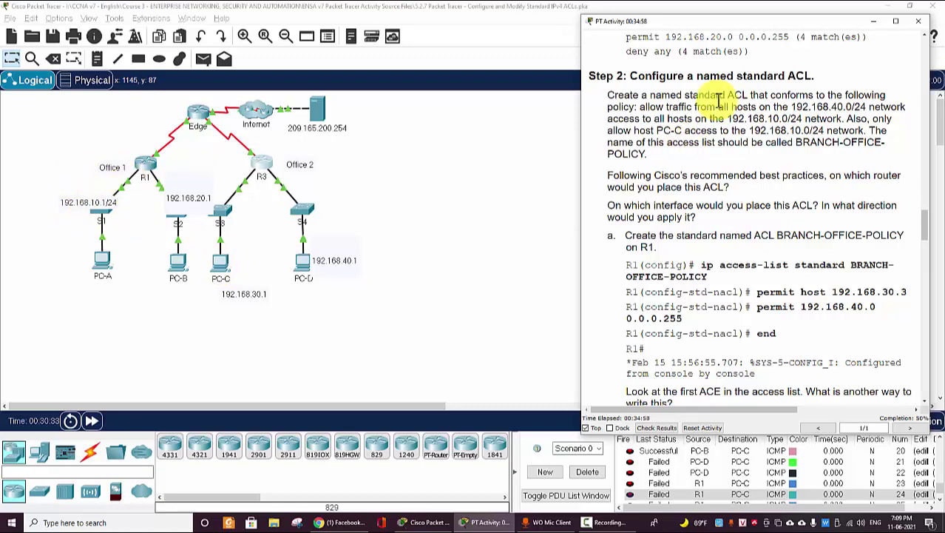
drag(767, 21, 597, 22)
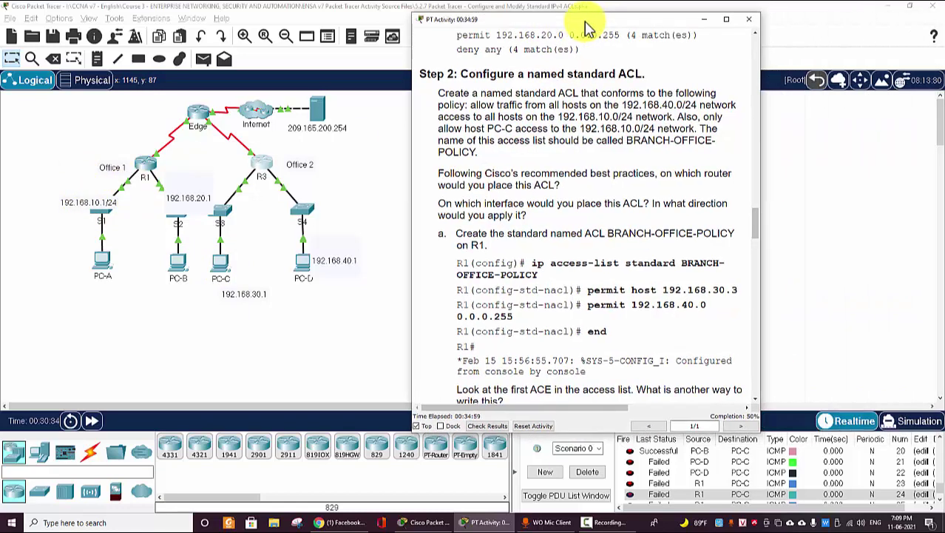
drag(626, 141, 701, 157)
click(621, 203)
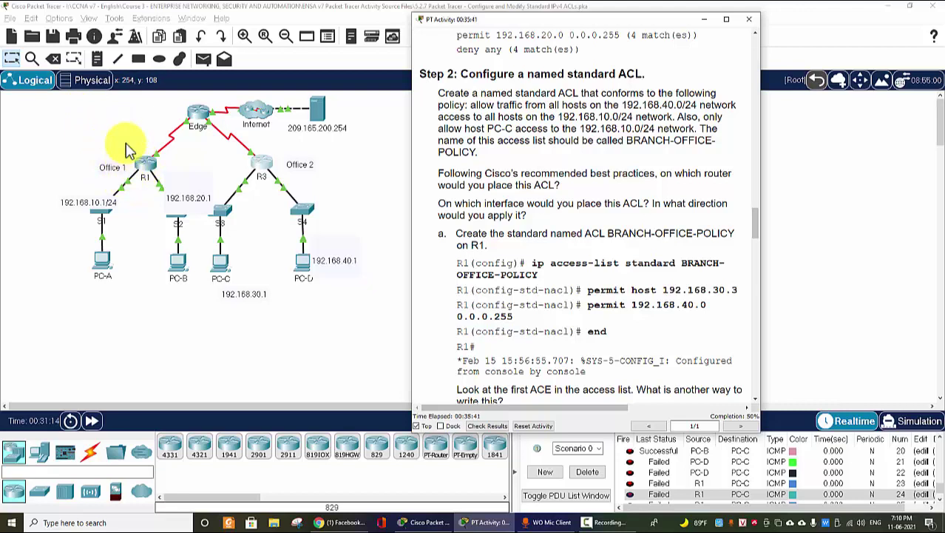
click(127, 187)
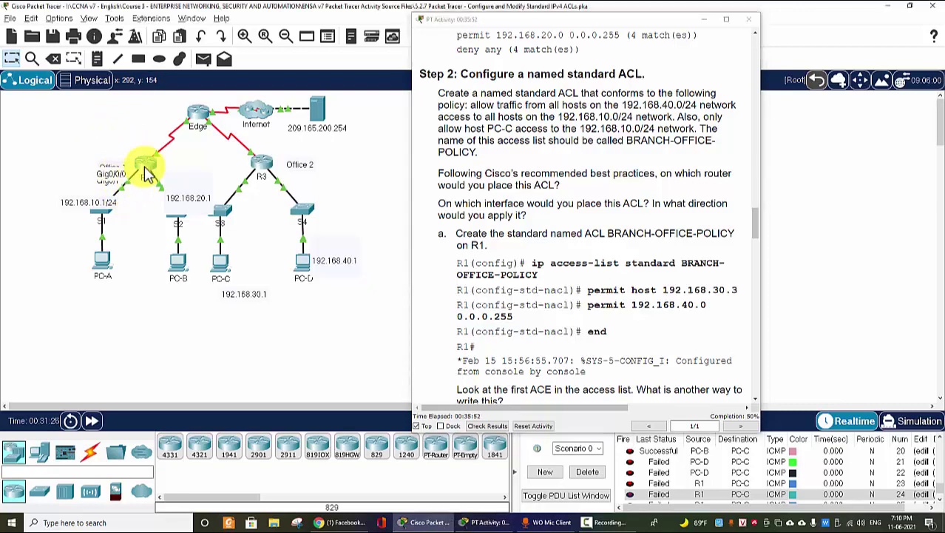
- Open R1's console and enter global configuration mode with en and conf t
click(145, 173)
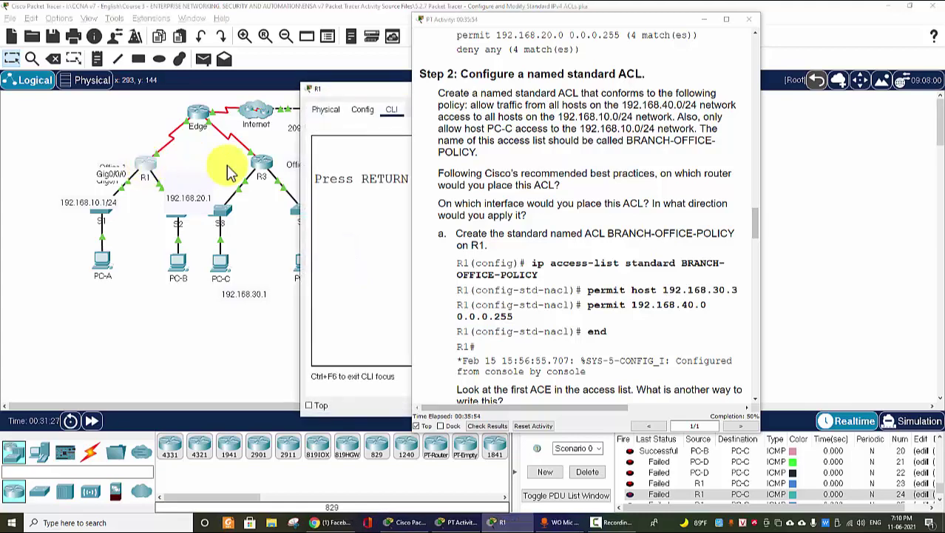
drag(406, 94, 195, 94)
drag(565, 20, 700, 23)
click(258, 195)
key(Return)
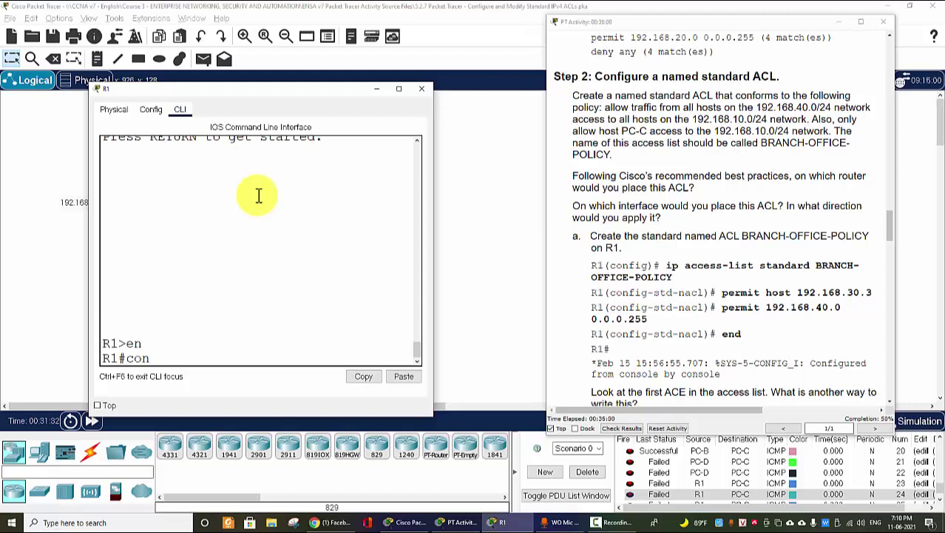
key(BackSpace)
key(BackSpace)
text(n t)
text( t)
key(Return)
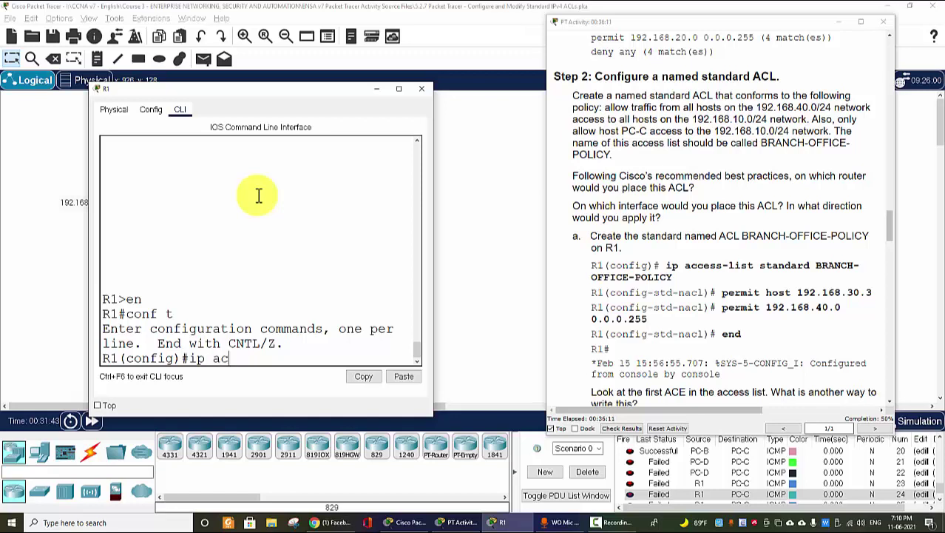
- Enter 'ip access-list standard BRANCH-OFFICE-POLICY', pasting the name from the instructions
text(ip ac)
key(Tab)
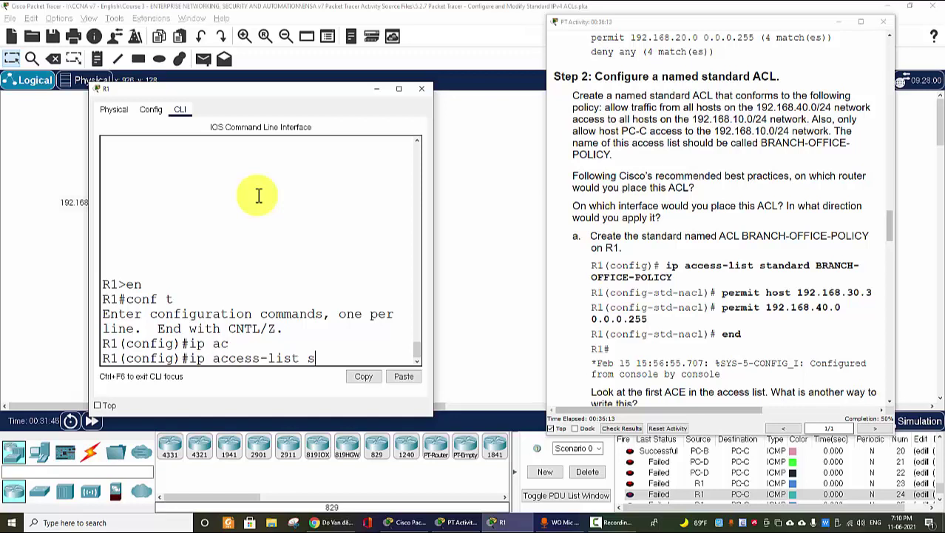
text(s)
key(Tab)
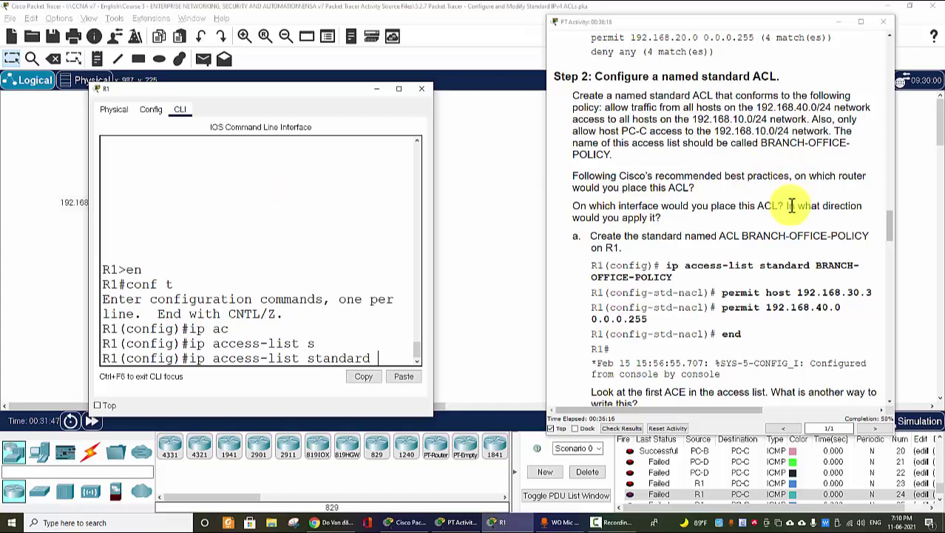
drag(815, 265, 682, 288)
key(ctrl+c)
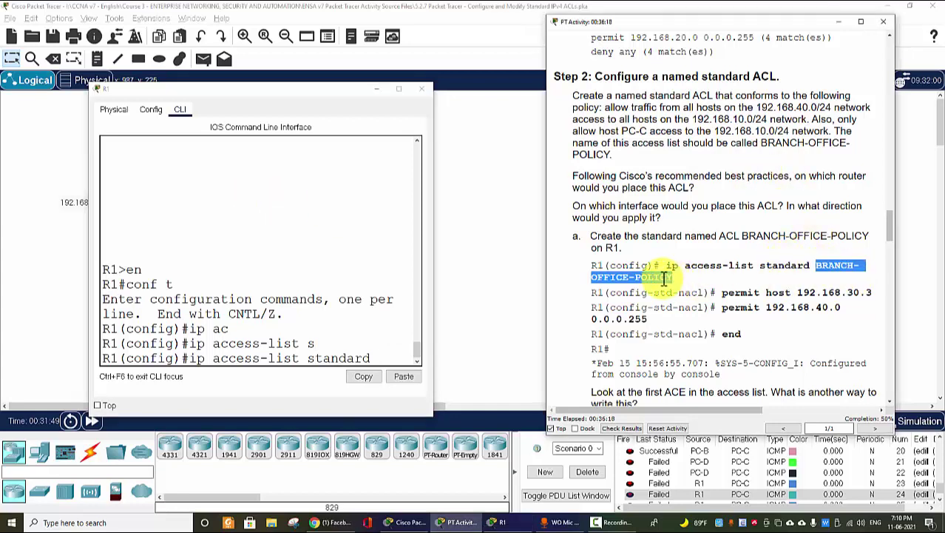
click(375, 361)
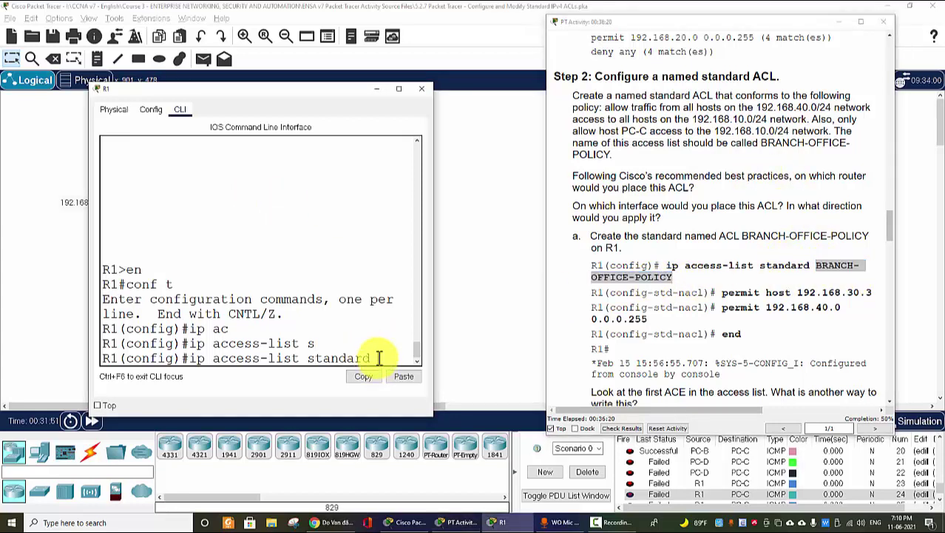
click(403, 376)
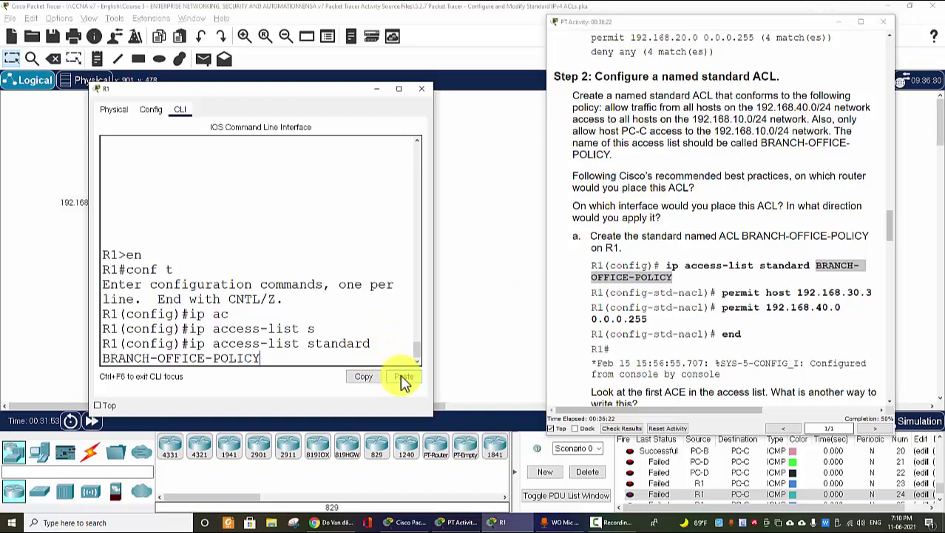
- Create BRANCH-OFFICE-POLICY with 'permit host 192.168.30.3' and 'permit 192.168.40.0 0.0.0.255' entries
key(Return)
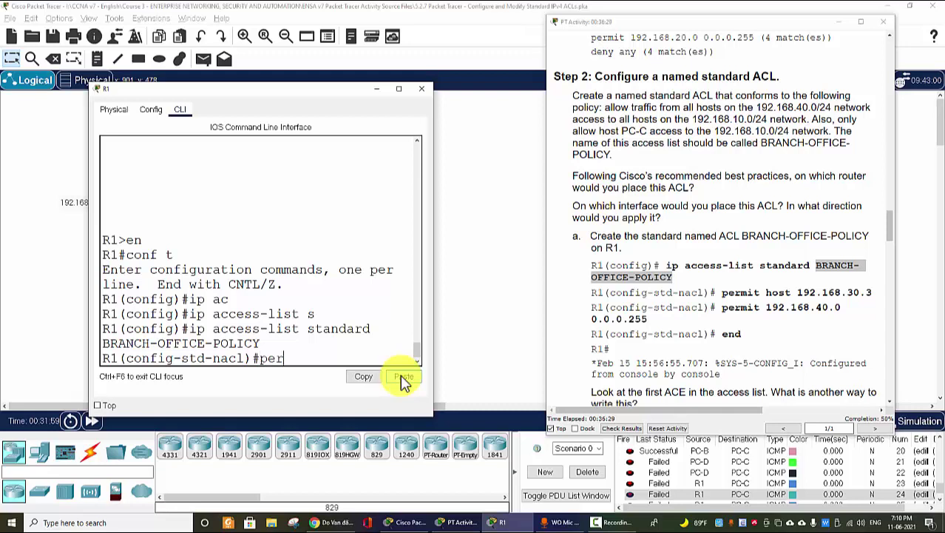
text(per)
key(Tab)
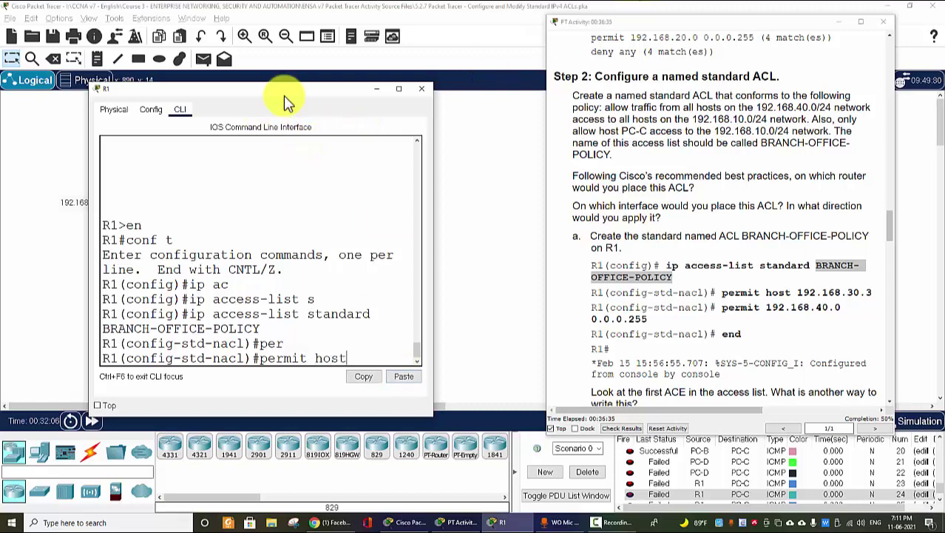
drag(285, 91, 305, 63)
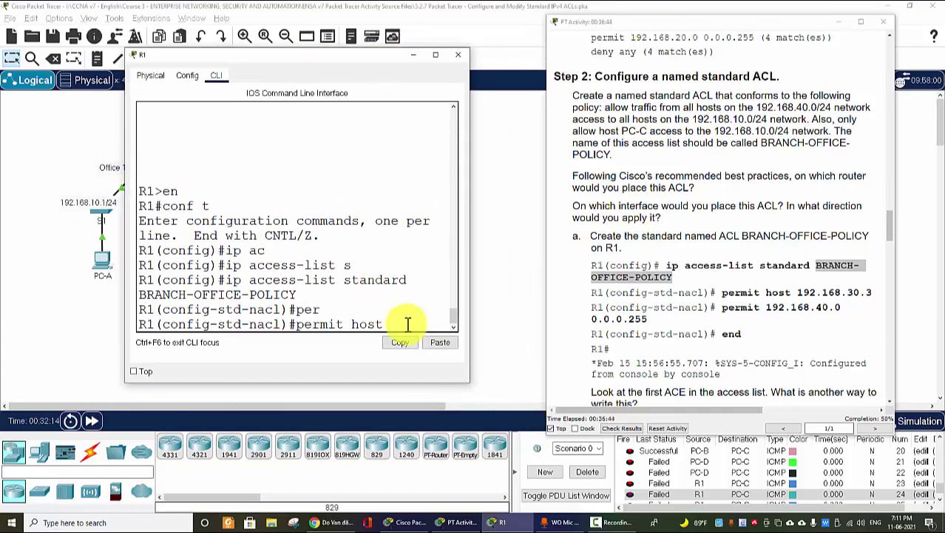
text(8.)
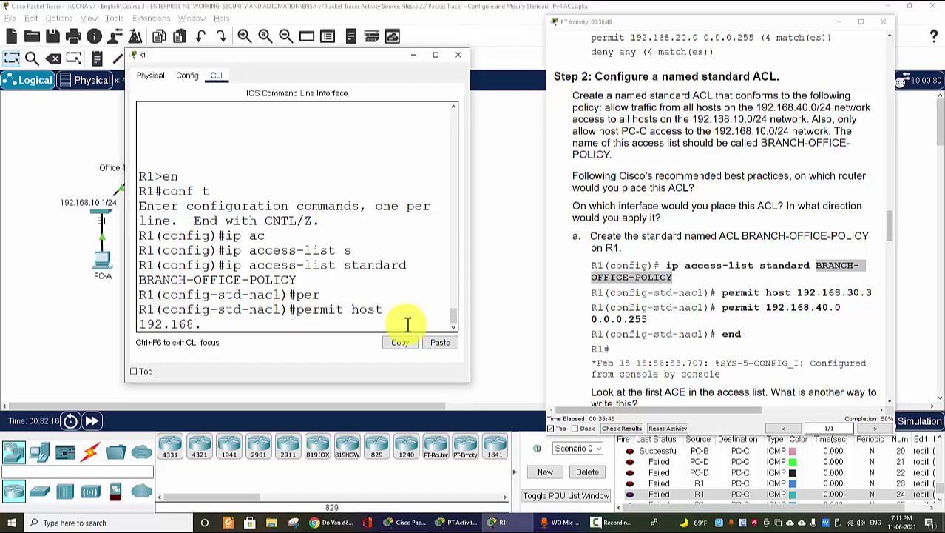
text(30.3)
key(Return)
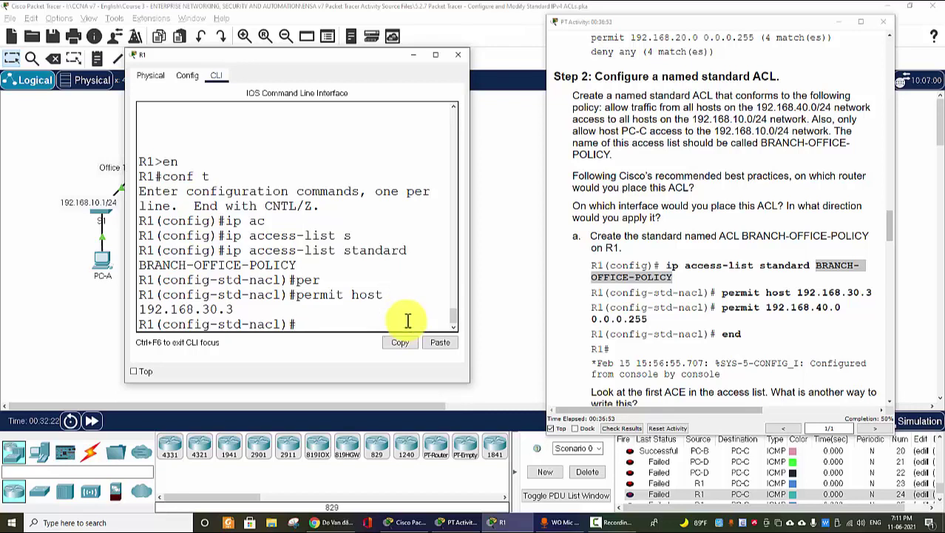
key(Up)
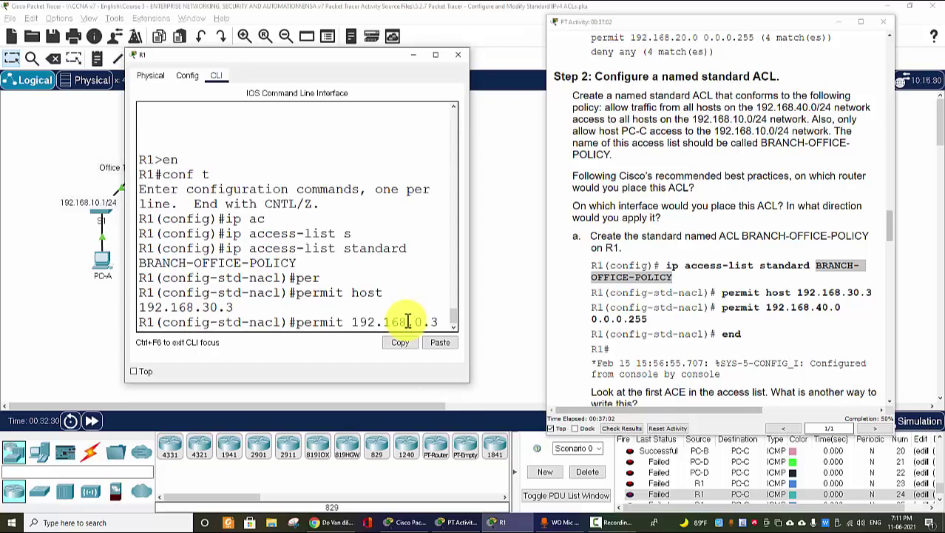
text(40.0 0.0.0.255)
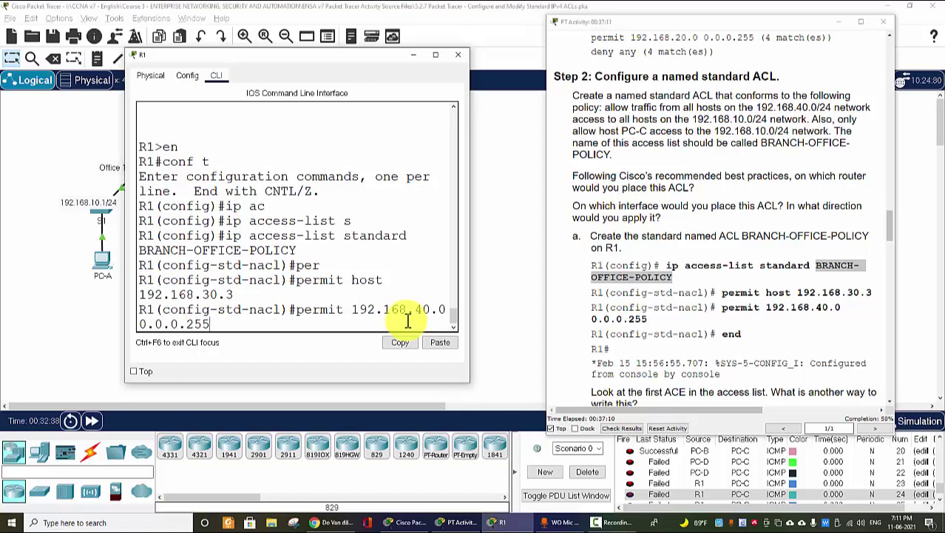
key(Return)
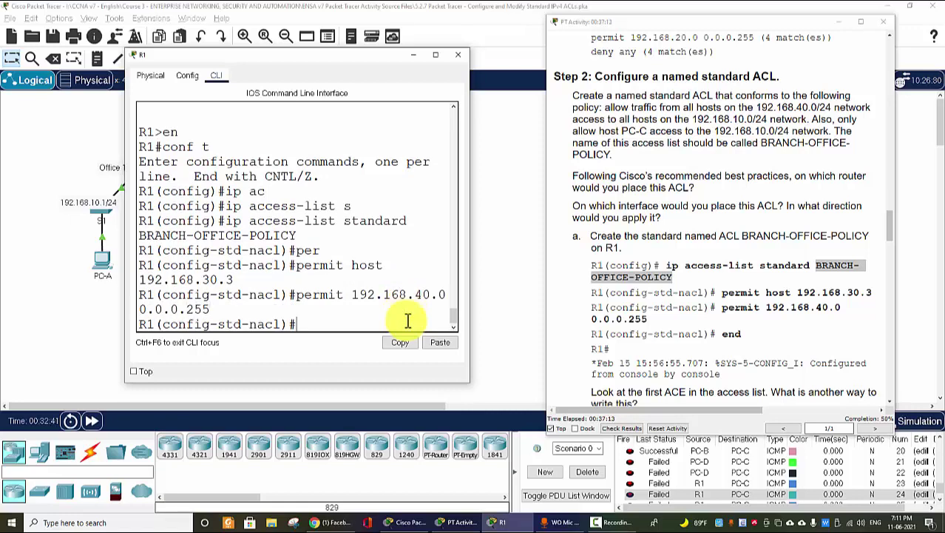
- Widen R1's console and highlight the host 192.168.30.3 and 192.168.40.0 permit entries
drag(469, 206, 602, 213)
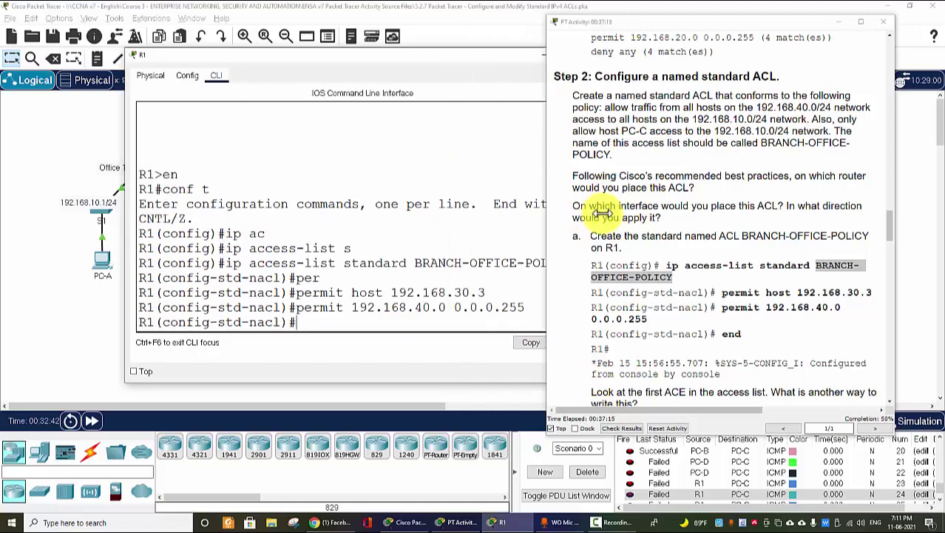
drag(298, 308, 526, 307)
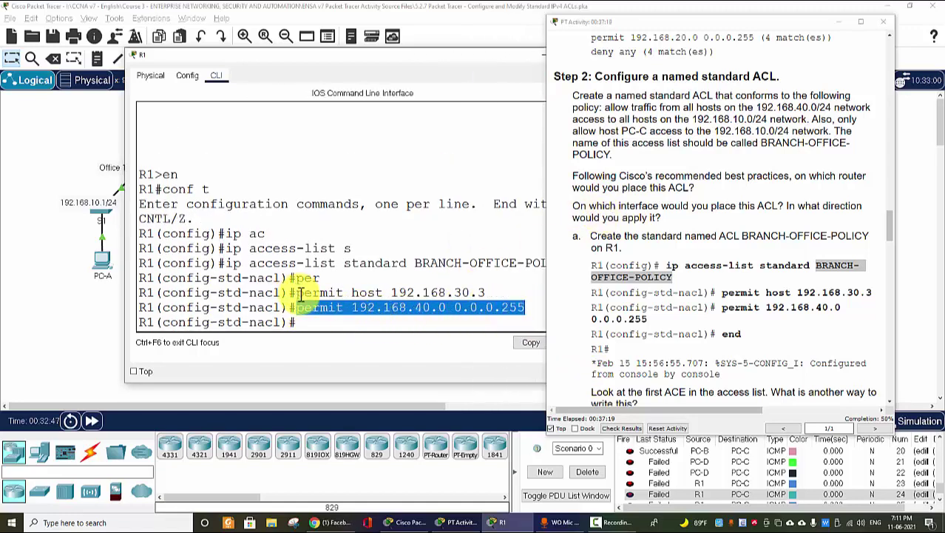
drag(303, 293, 492, 291)
click(454, 307)
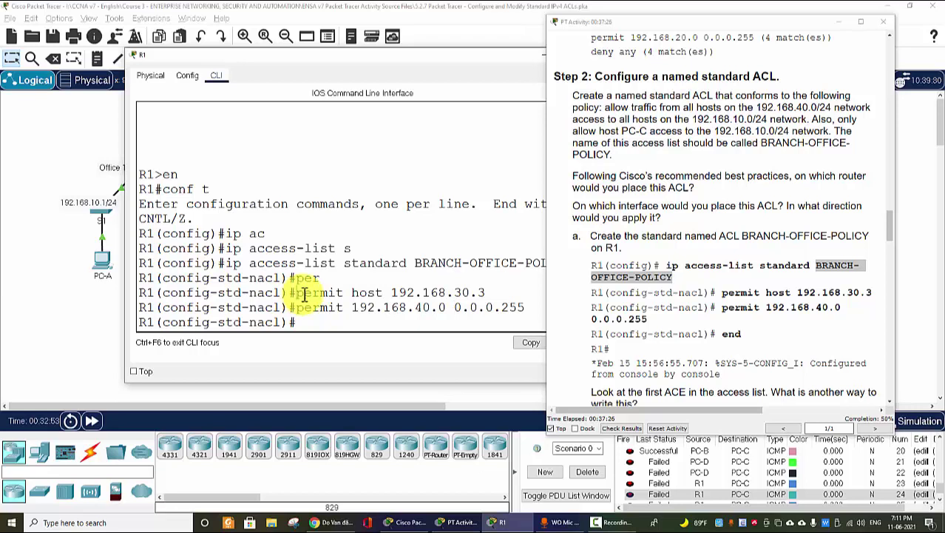
drag(297, 293, 494, 290)
click(494, 290)
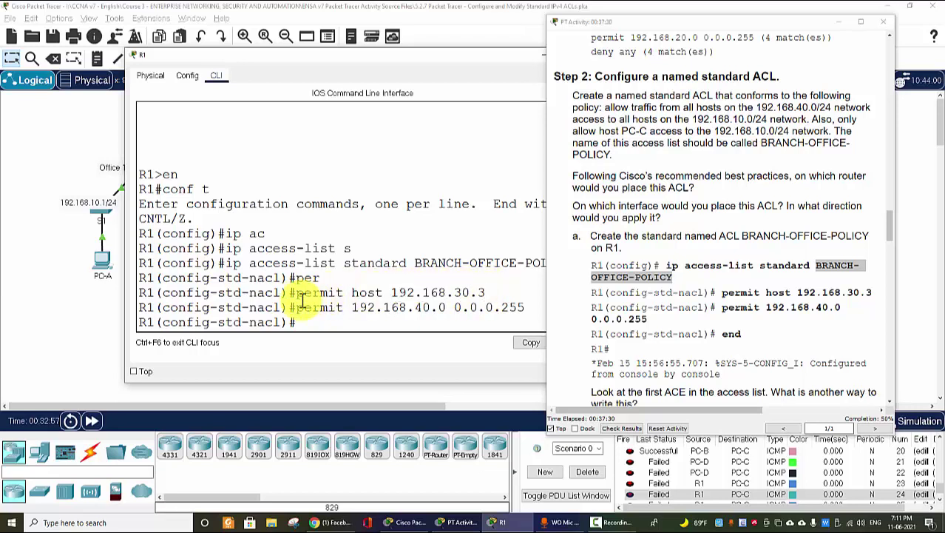
drag(297, 307, 433, 305)
click(321, 305)
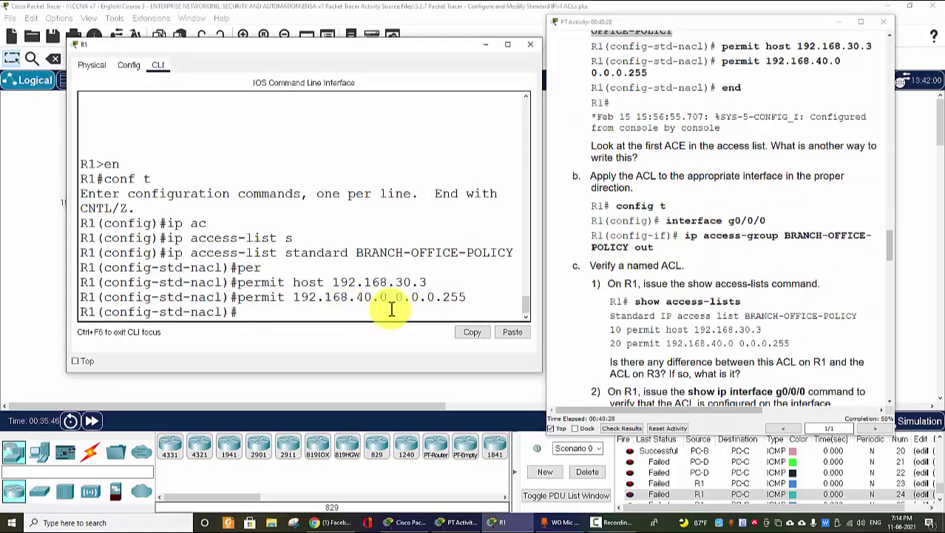
- Add 'permit 192.168.30.3 255.255.255.255' to the ACL, then remove it with a no command
click(596, 146)
drag(596, 145, 798, 161)
click(297, 314)
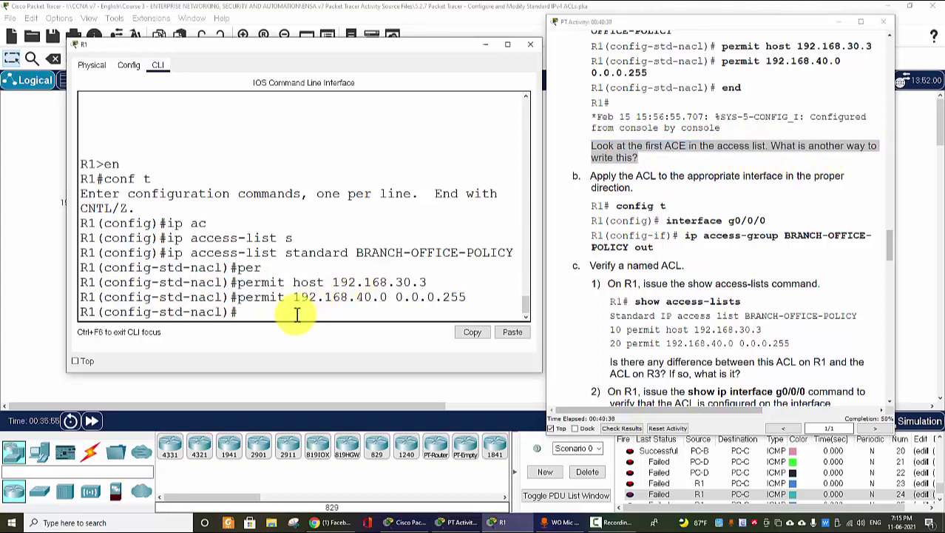
text(p)
key(BackSpace)
text(permit 192)
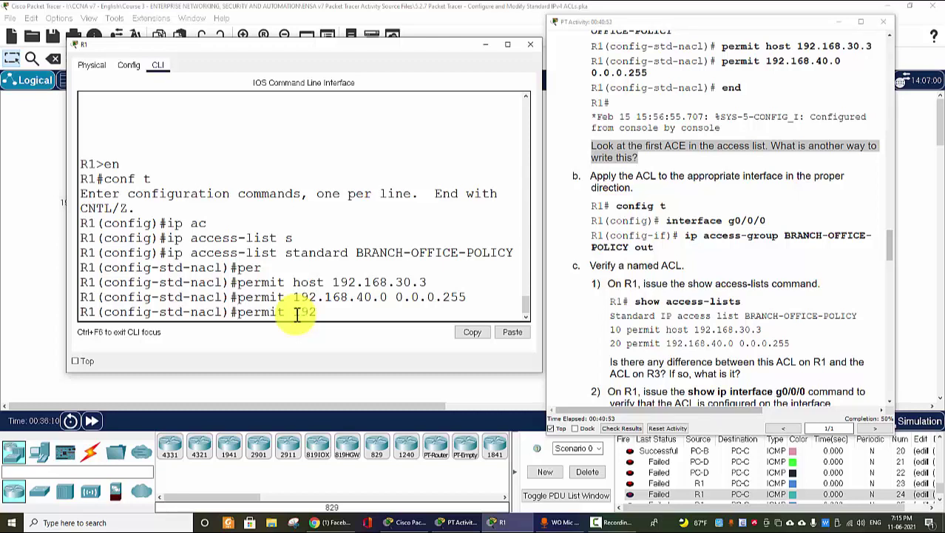
text(.168.30.3 2)
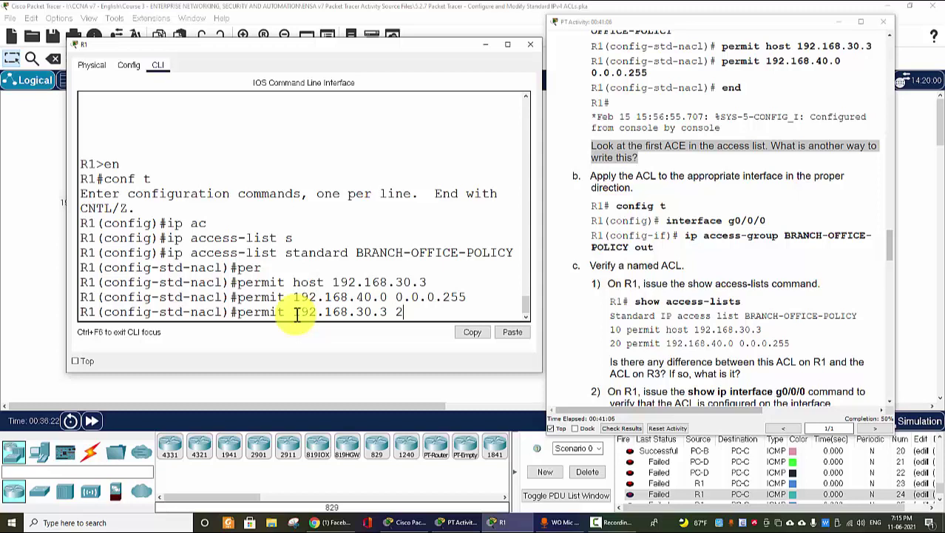
text(55.255.255.255)
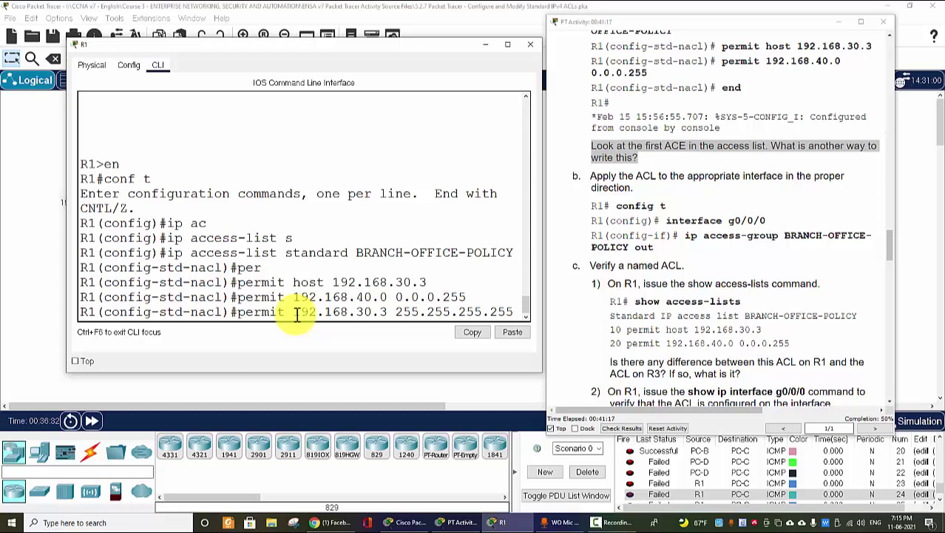
key(Return)
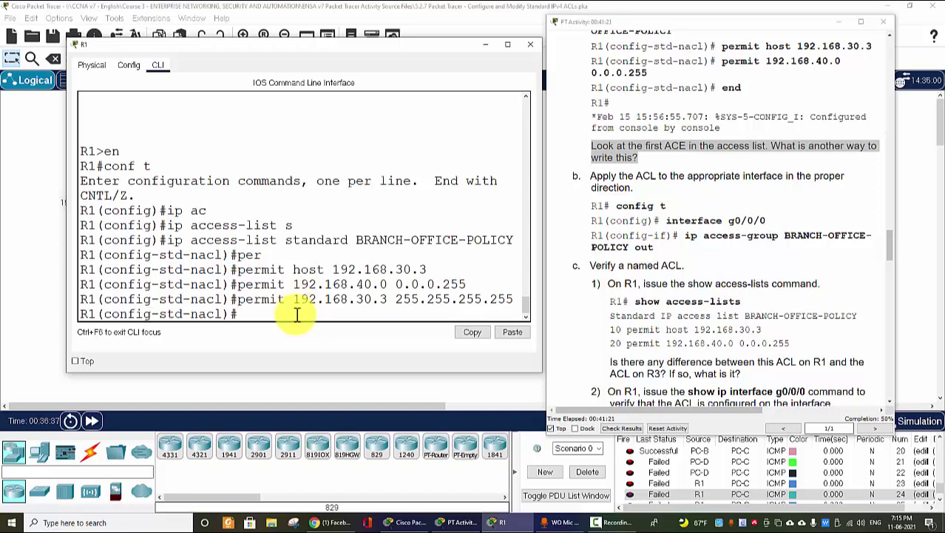
key(Up)
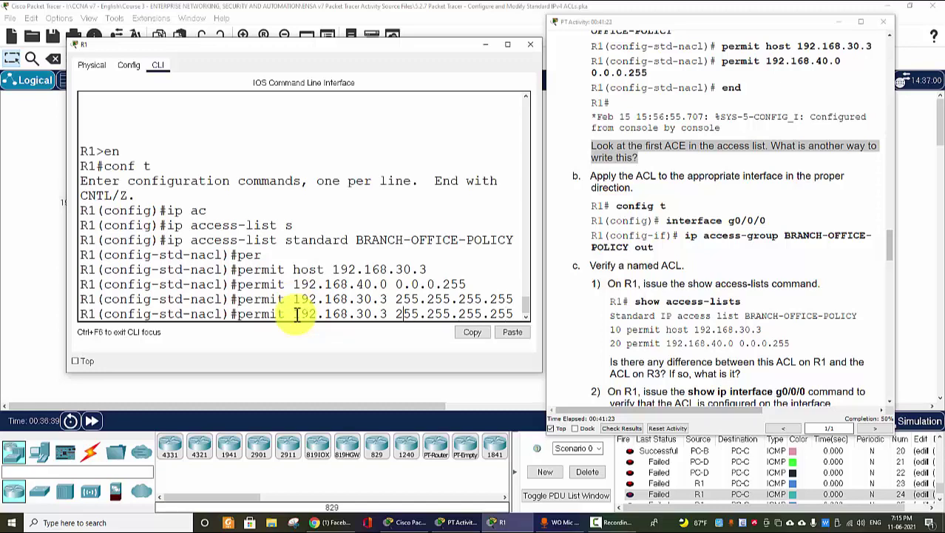
text(no)
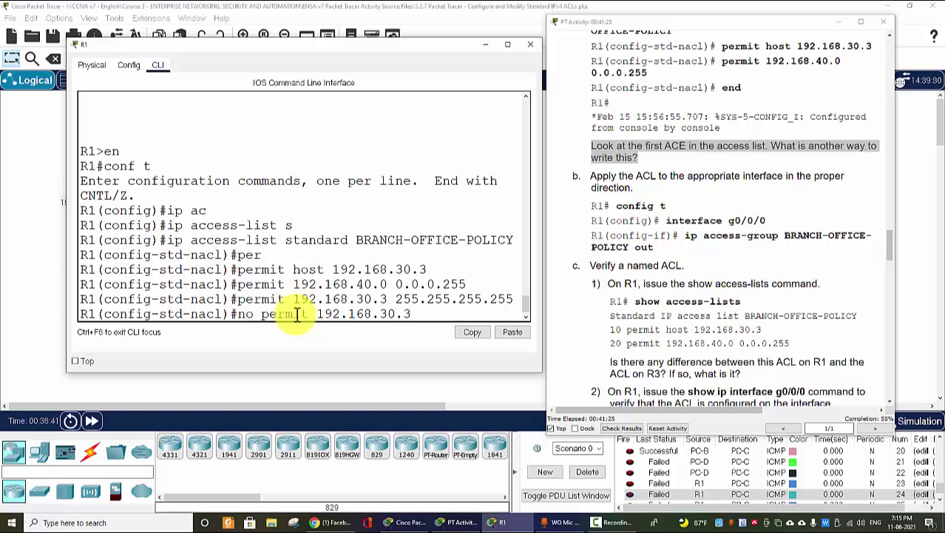
key(Return)
key(Return)
key(Return)
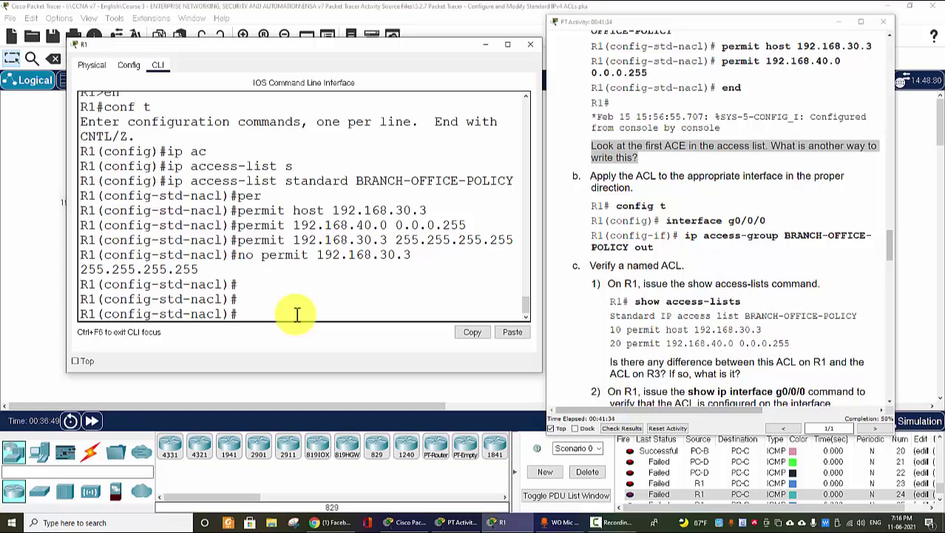
- Leave the access-list configuration and enter interface g0/0/0 on R1
text(int)
key(BackSpace)
key(BackSpace)
key(BackSpace)
text(ex)
key(Return)
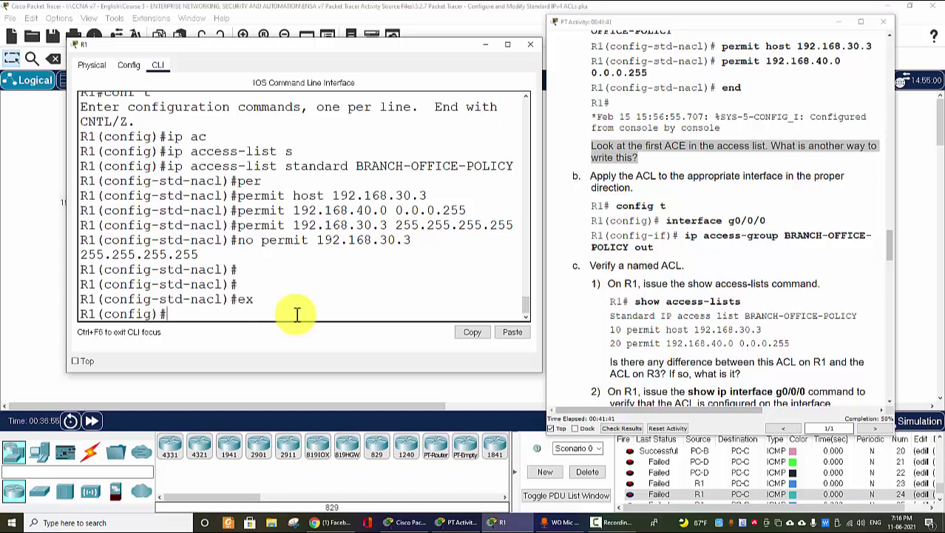
text(int g0/0/0)
key(Return)
- Apply BRANCH-OFFICE-POLICY outbound on g0/0/0 with 'ip access-group BRANCH-OFFICE-POLICY out'
text(ip ac)
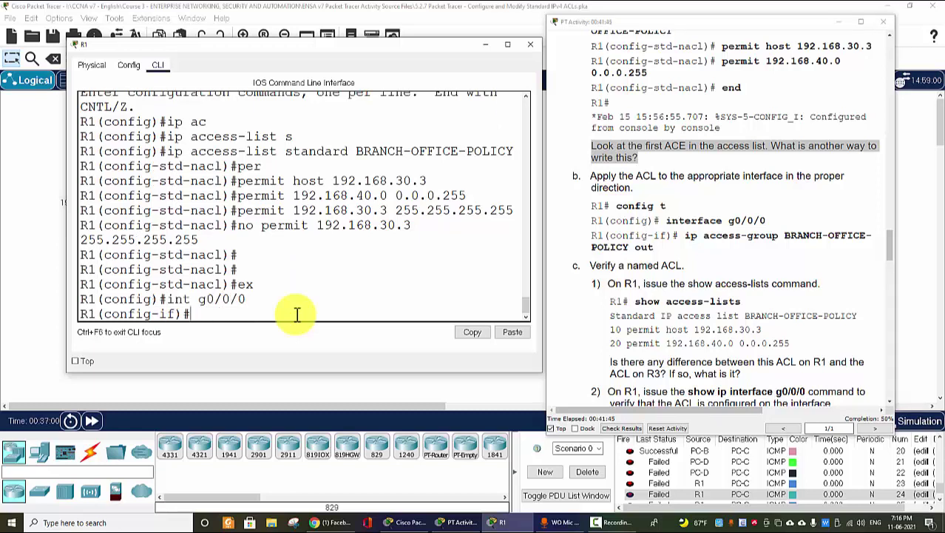
text(c)
key(Tab)
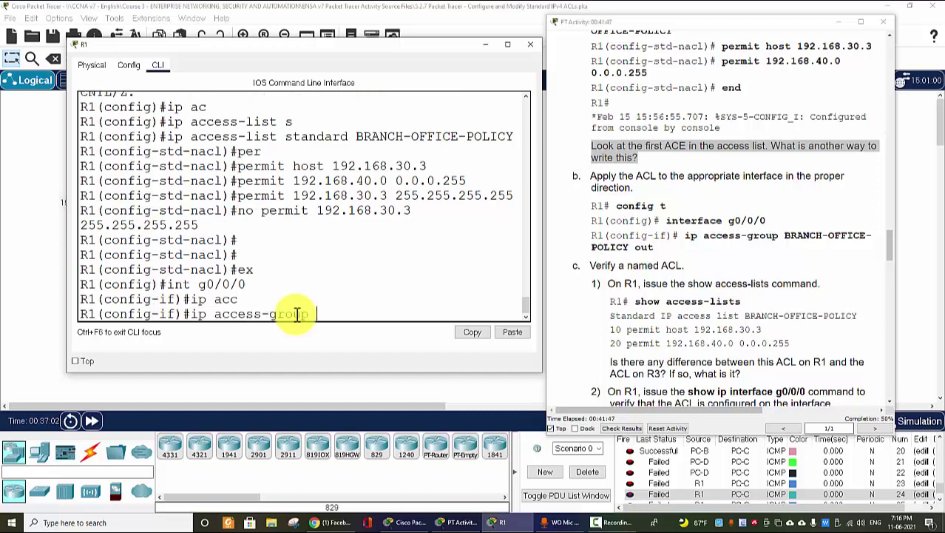
text(BRANCH-OFFICE-POLICY)
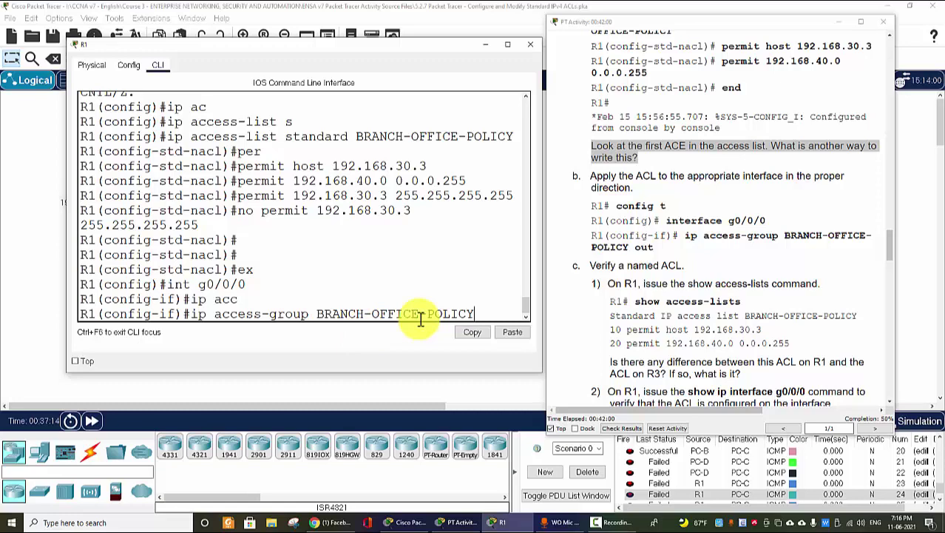
text(out)
key(Return)
key(Return)
key(Return)
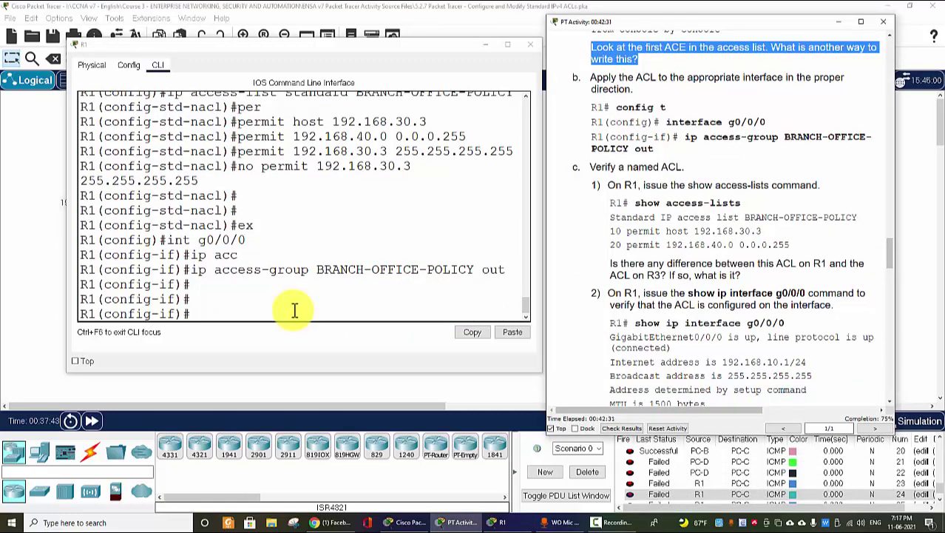
click(350, 314)
text(do sh acc)
- Run 'do sh acc' on R1 and highlight BRANCH-OFFICE-POLICY entries 10 and 20
key(Return)
key(Return)
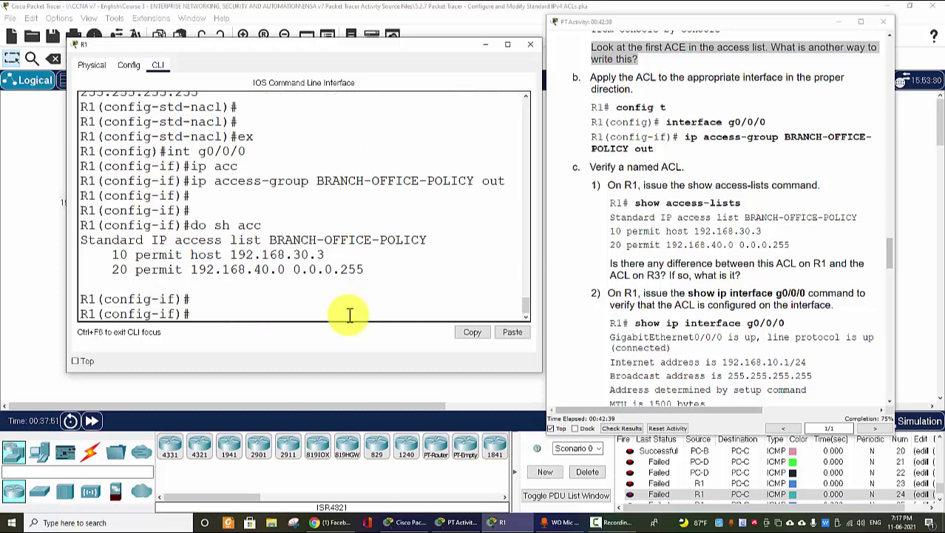
drag(112, 254, 360, 269)
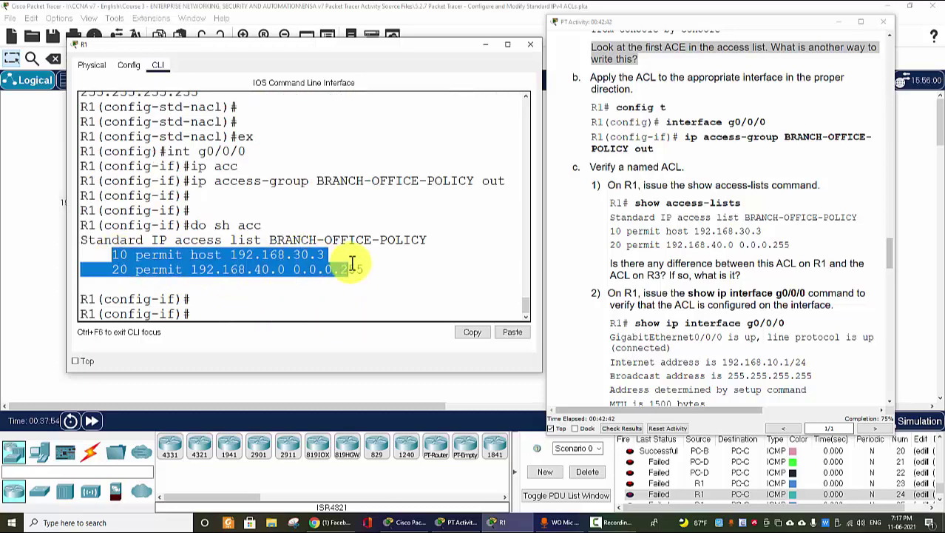
- Read the lab question comparing the R1 and R3 lists, then bring the topology forward
click(650, 170)
drag(610, 263, 799, 266)
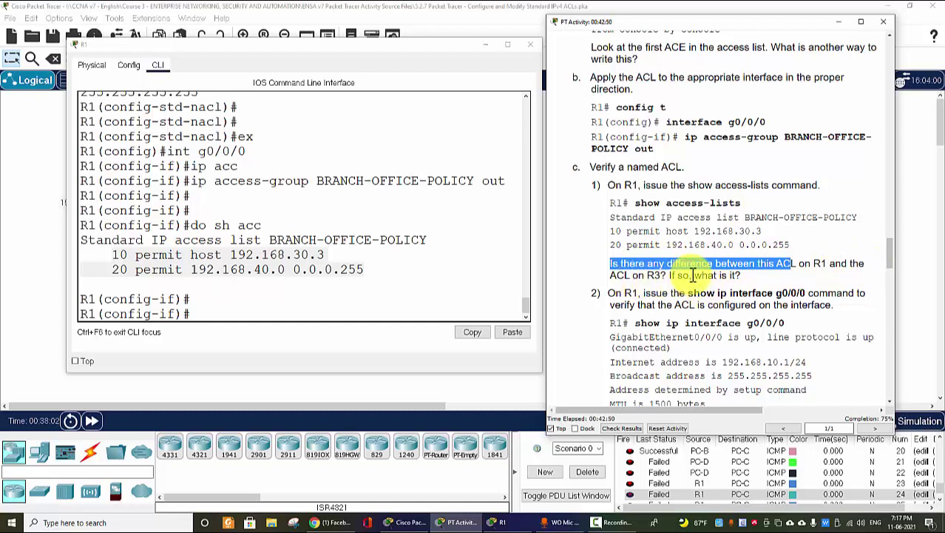
click(252, 234)
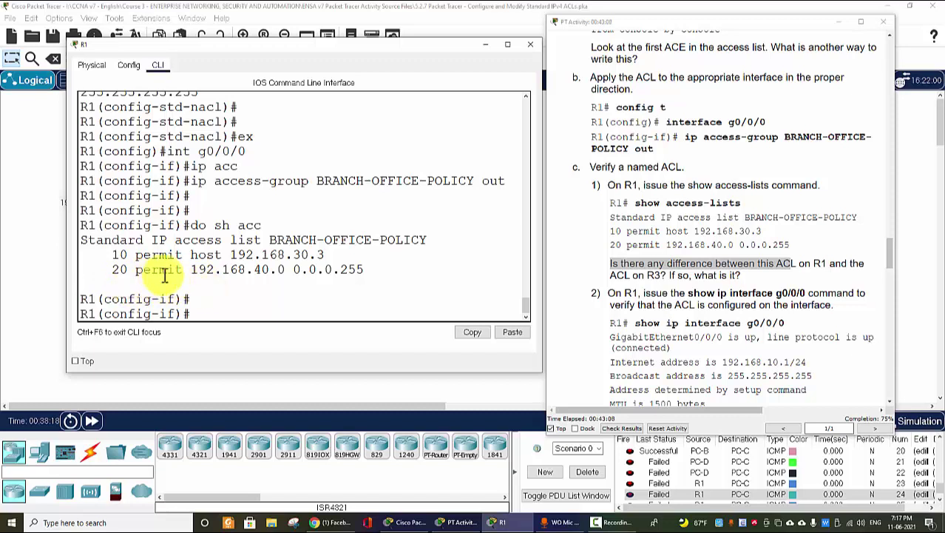
click(254, 290)
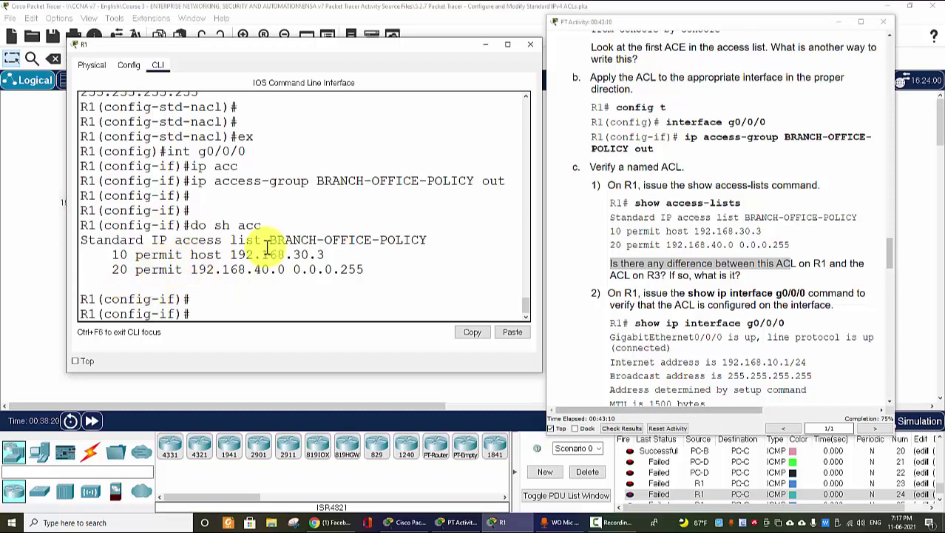
- Inspect R3's access list 1 and its implicit deny any entry, then reopen R1's console
click(37, 234)
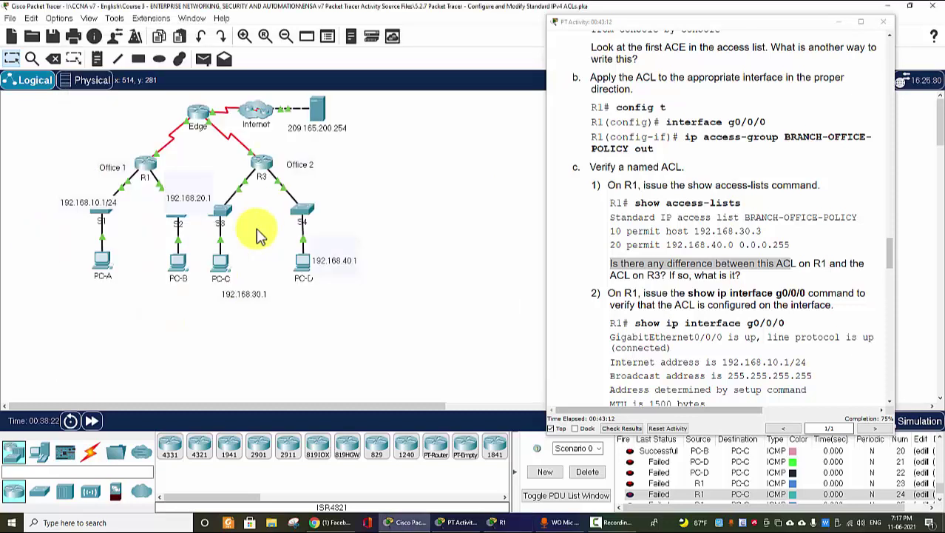
click(261, 165)
scroll(403, 244, up, 3)
scroll(403, 245, down, 3)
drag(296, 183, 113, 183)
drag(153, 326, 218, 327)
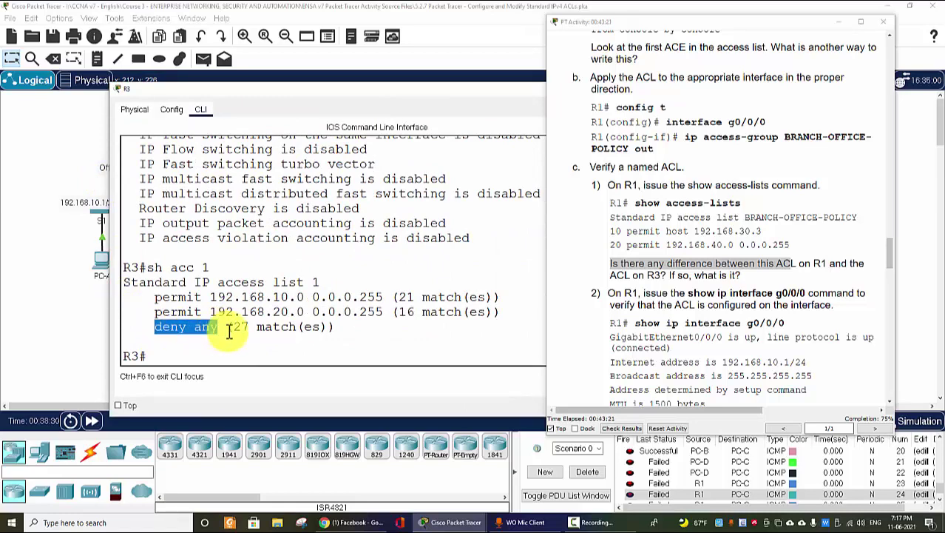
click(74, 317)
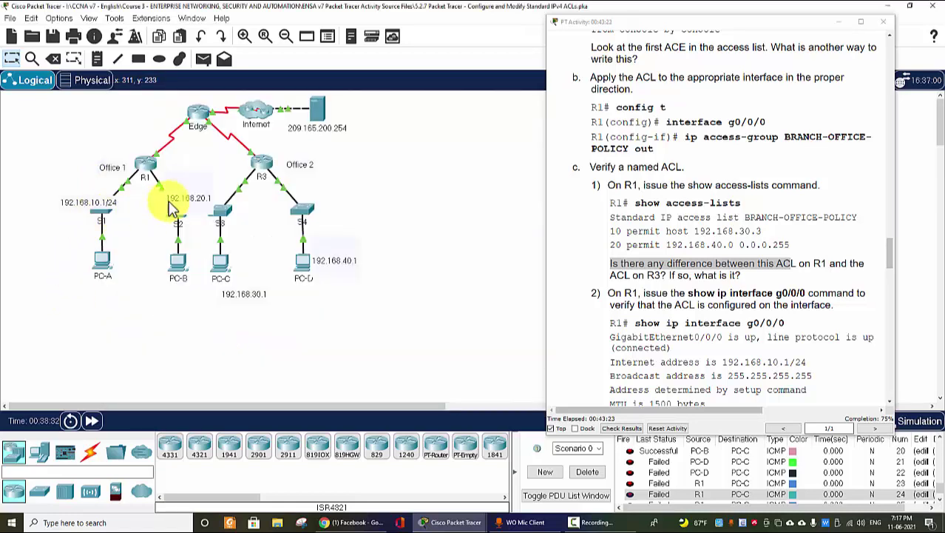
click(150, 164)
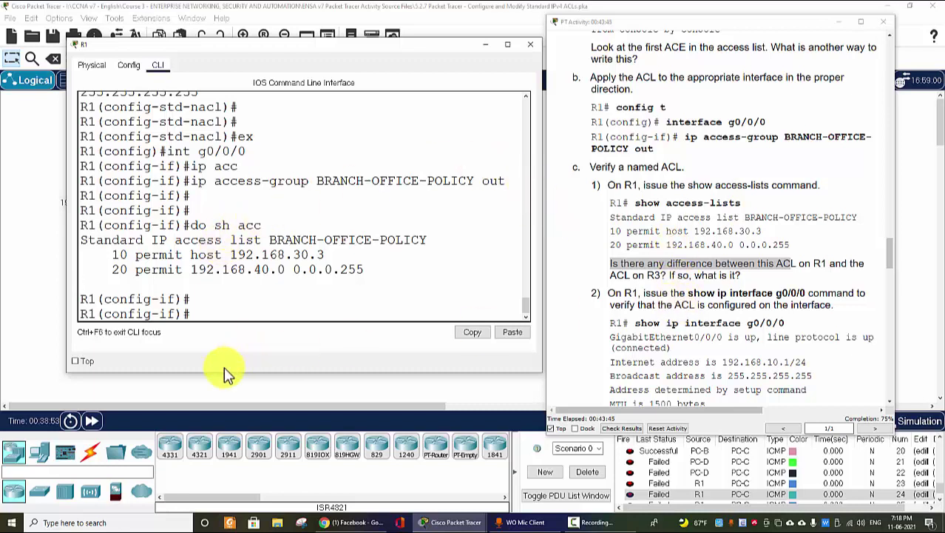
- Run 'do show ip int g0/0/0' on R1 and confirm outgoing access list BRANCH-OFFICE-POLICY
text(do show)
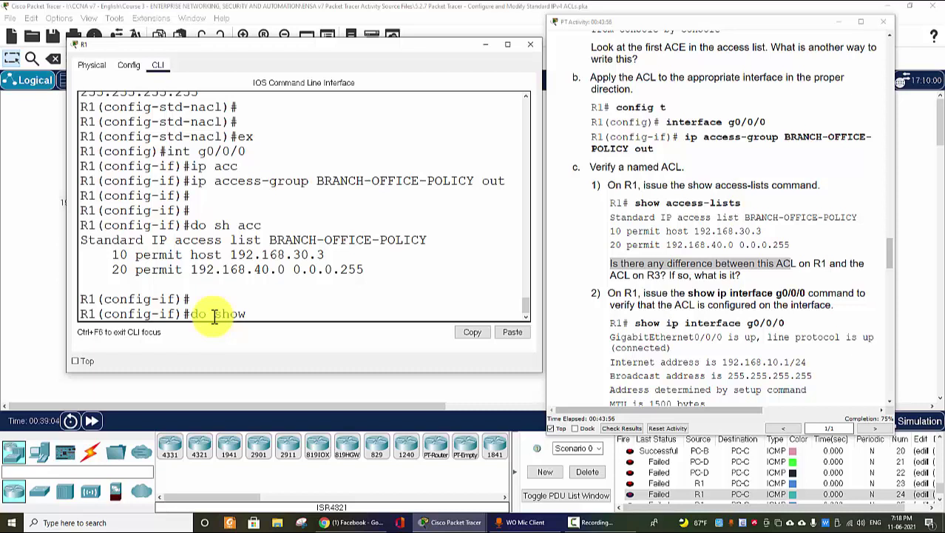
text(int)
key(BackSpace)
key(BackSpace)
key(BackSpace)
text(p int g0/0/0)
key(Return)
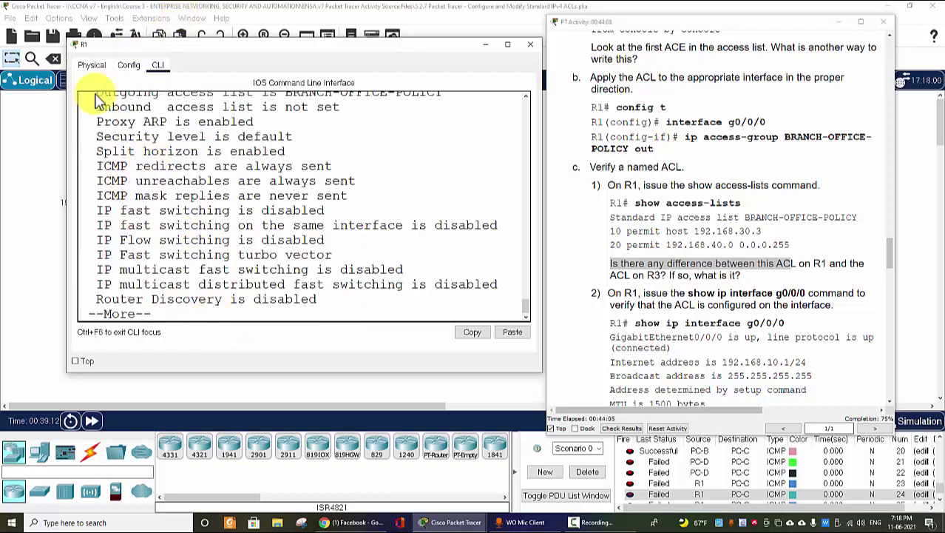
scroll(130, 170, up, 1)
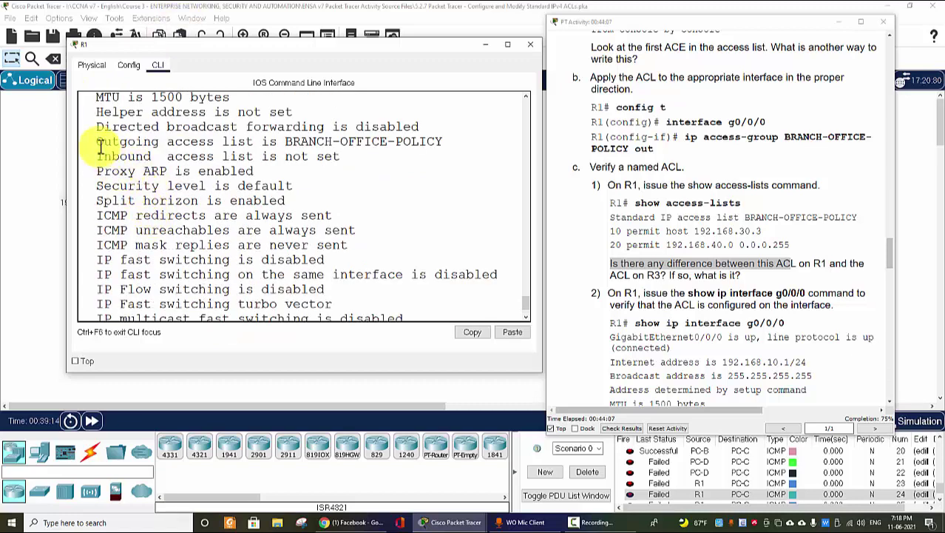
drag(96, 140, 448, 164)
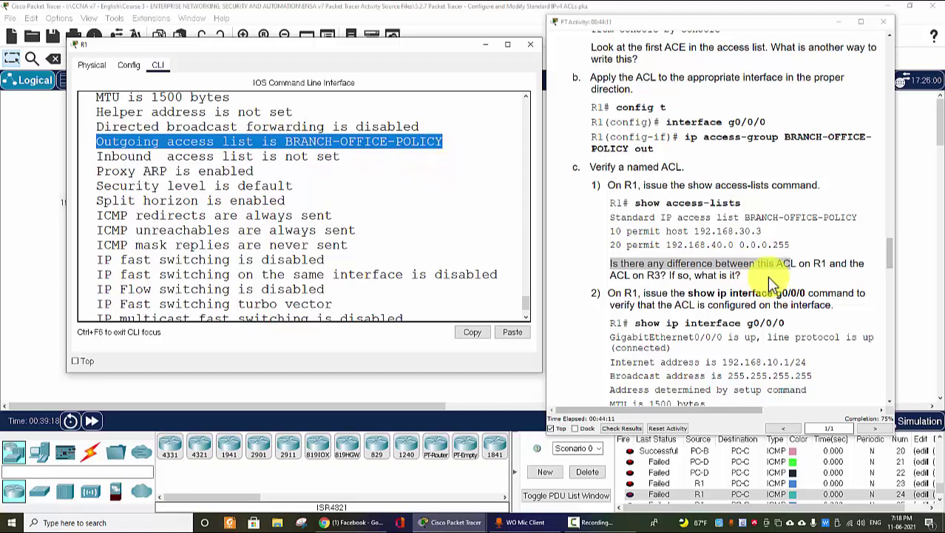
scroll(743, 354, down, 3)
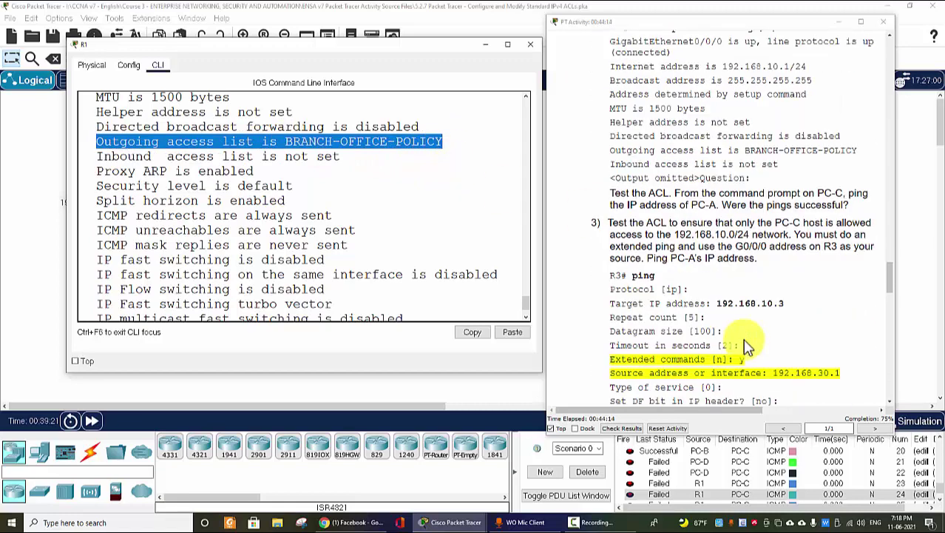
scroll(743, 339, up, 3)
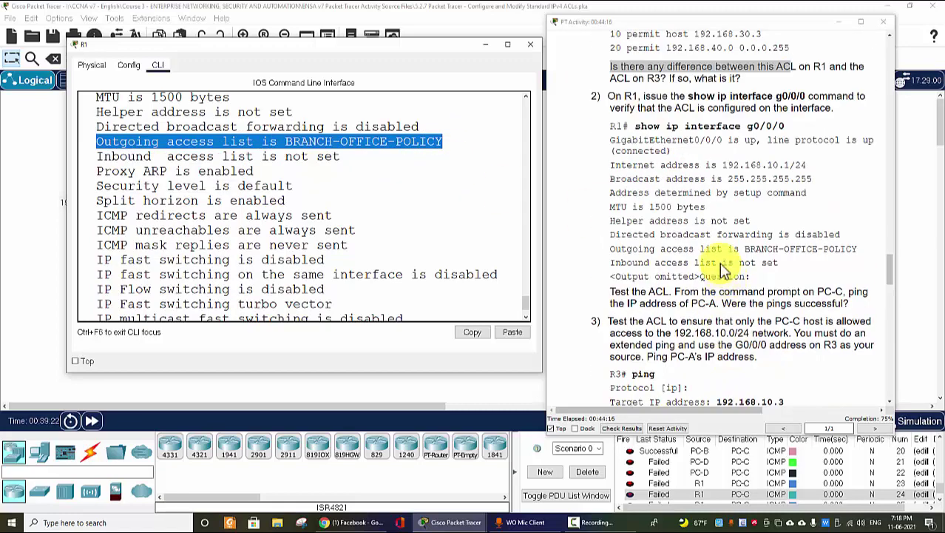
- Scroll the instructions to Step 3 and close R1's console to show the topology
click(716, 219)
scroll(716, 219, down, 6)
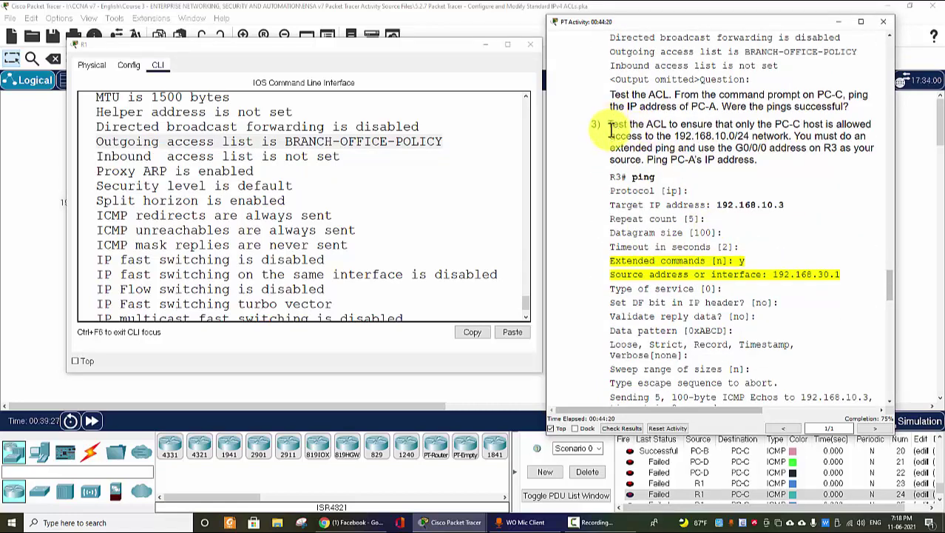
click(484, 45)
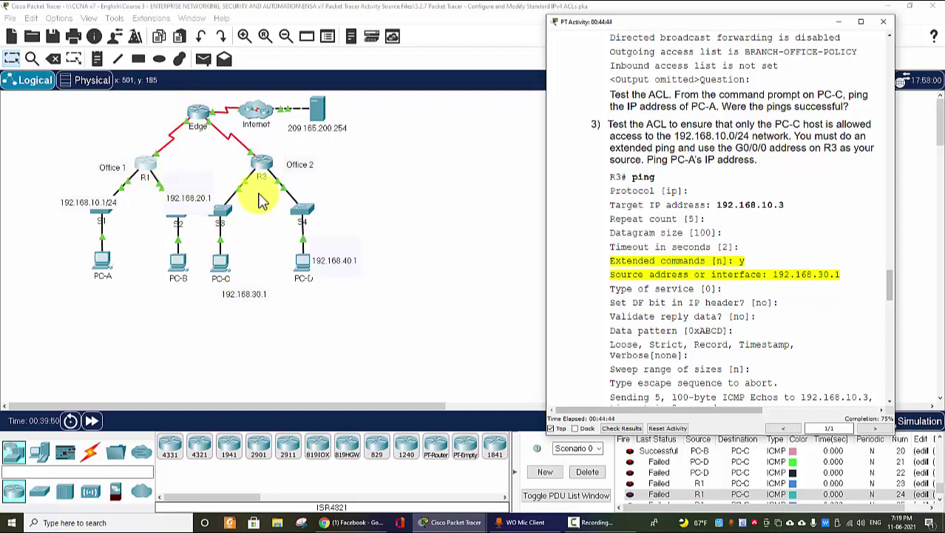
- Send simple PDU pings to PC-A from PC-C, PC-D and PC-B
click(202, 59)
click(220, 262)
click(102, 261)
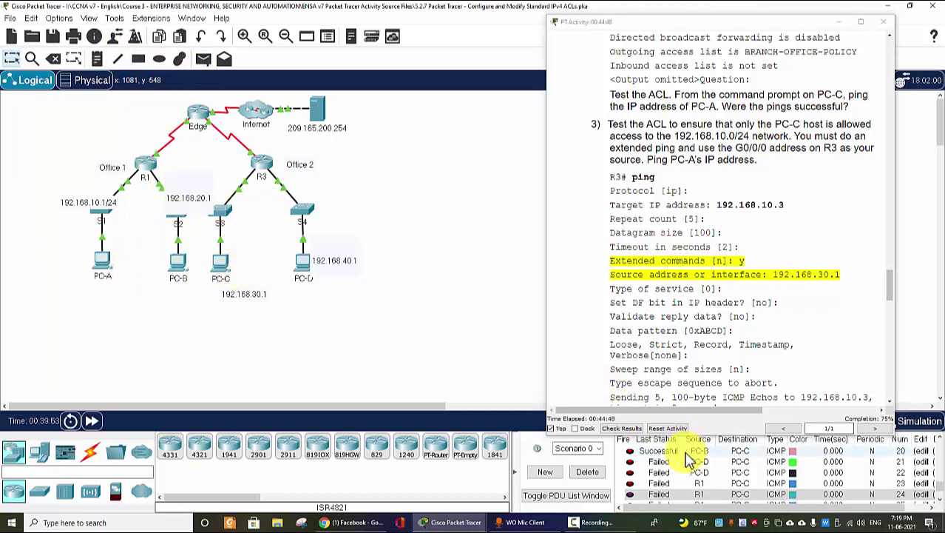
scroll(680, 473, down, 2)
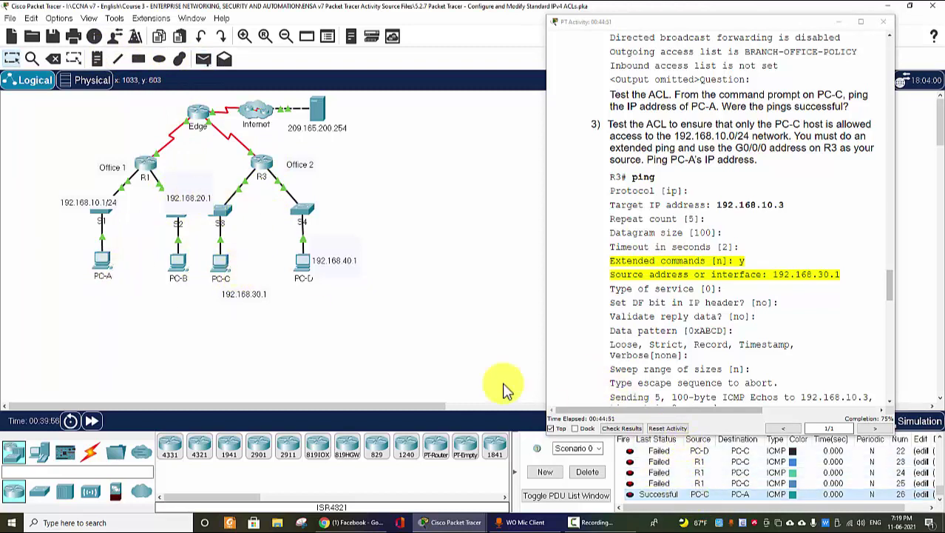
click(202, 60)
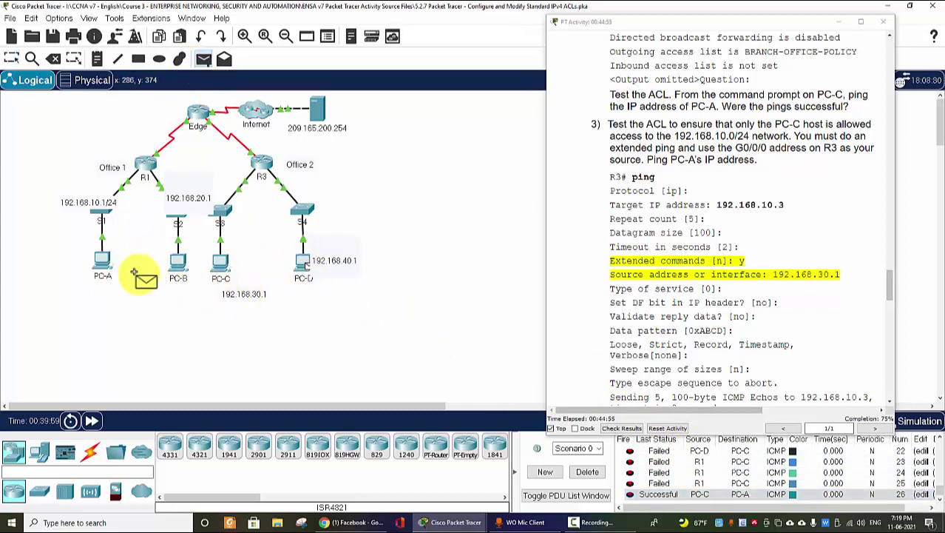
click(102, 266)
click(686, 493)
click(202, 59)
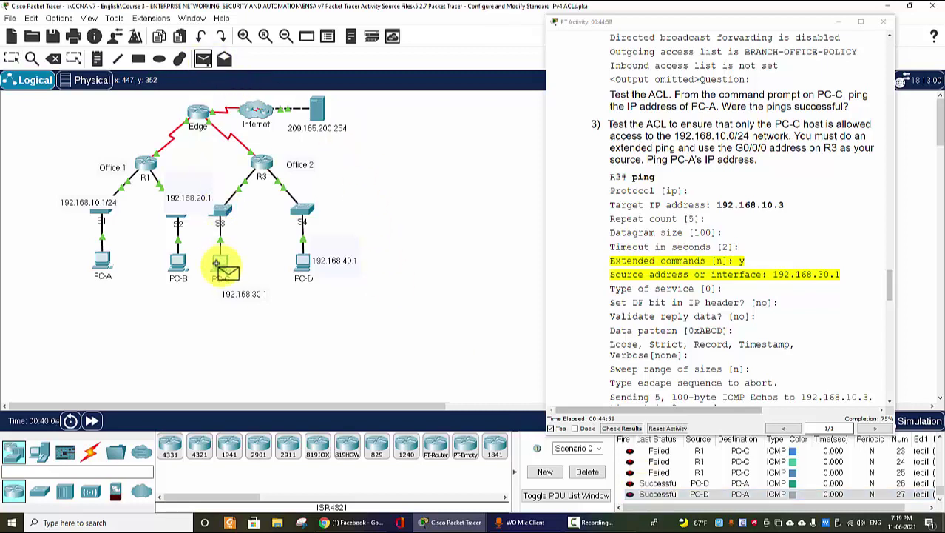
click(183, 266)
click(102, 264)
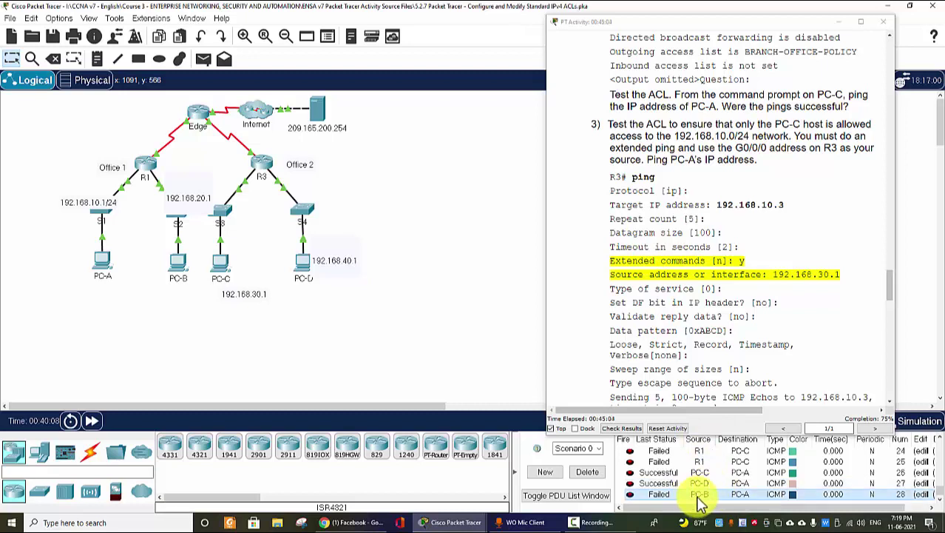
- Open R3's CLI and enter privileged mode with 'en'
click(264, 171)
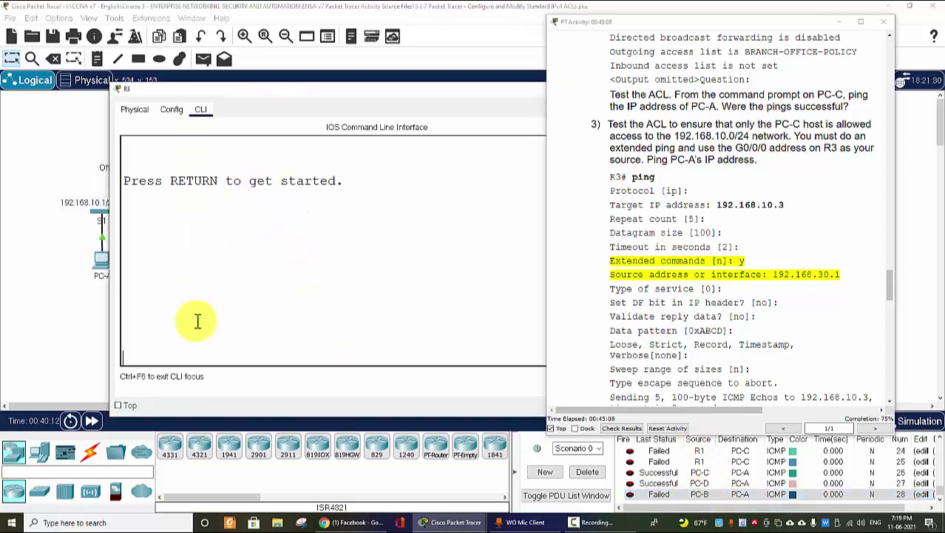
key(Return)
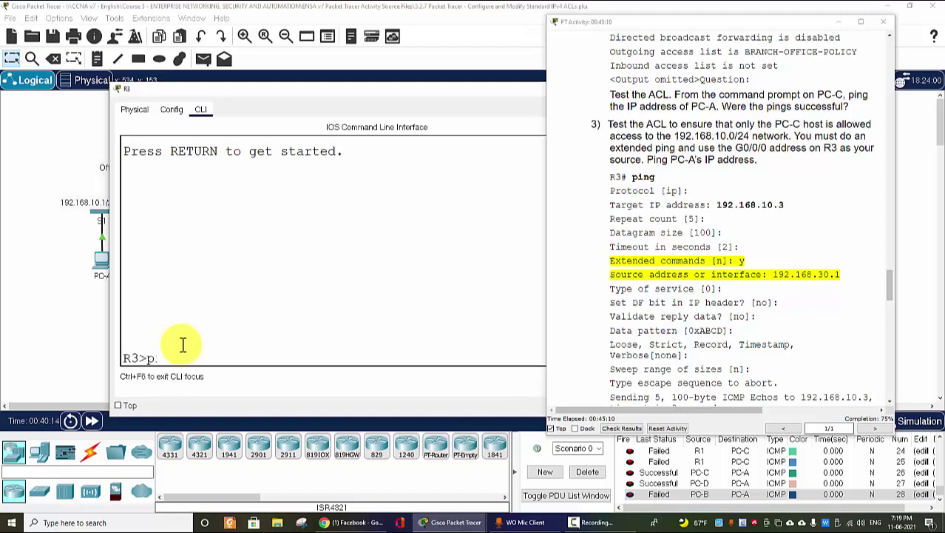
key(Return)
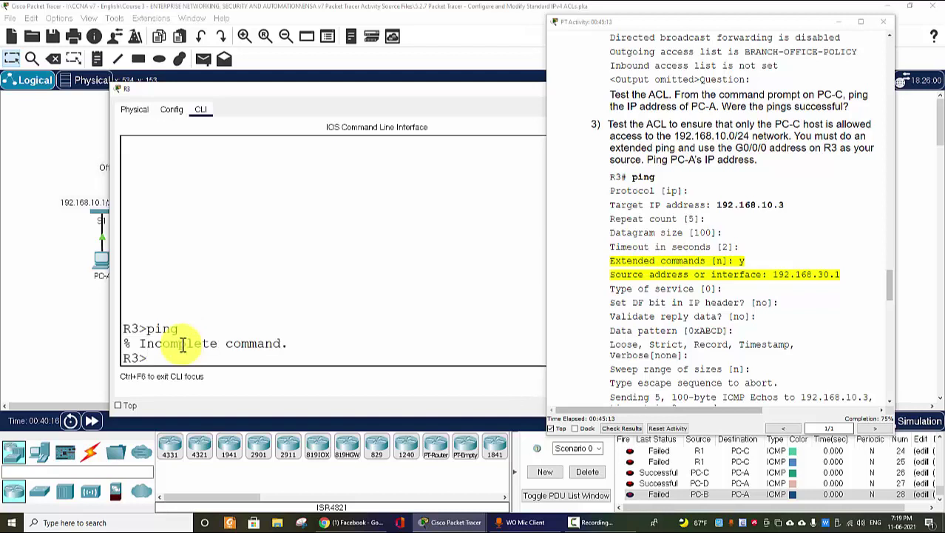
text(en)
key(Return)
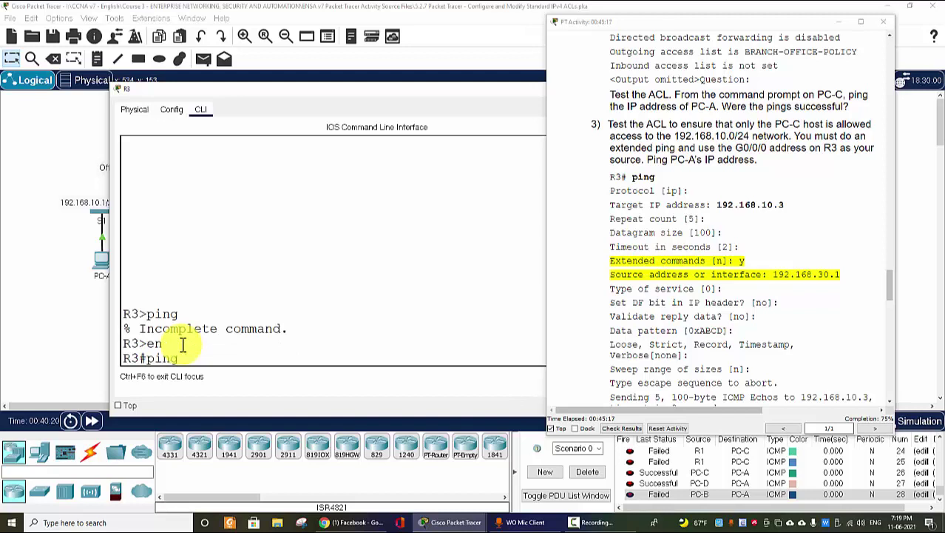
- Run an extended ping to 192.168.10.3 sourced from 192.168.30.1, keeping other defaults
text(ping)
key(Return)
key(Return)
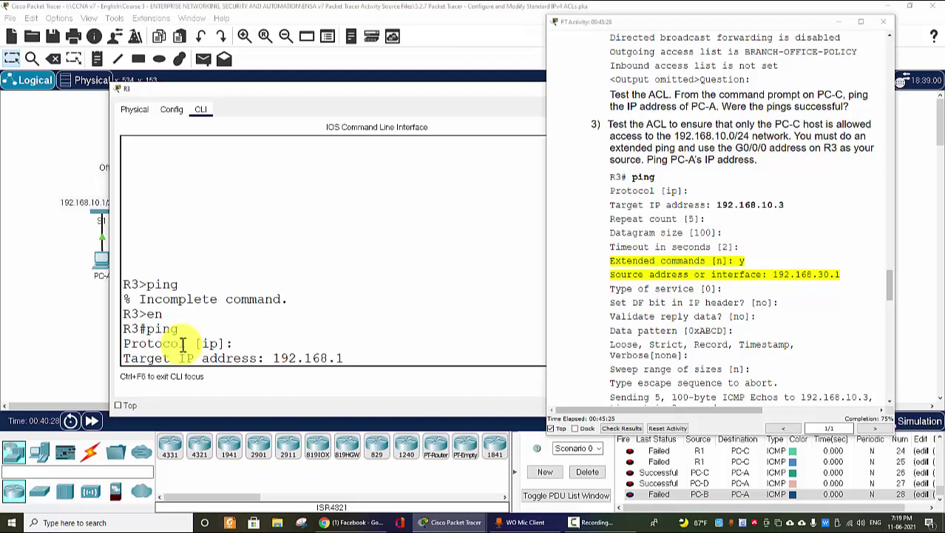
key(Return)
key(Return)
key(Return)
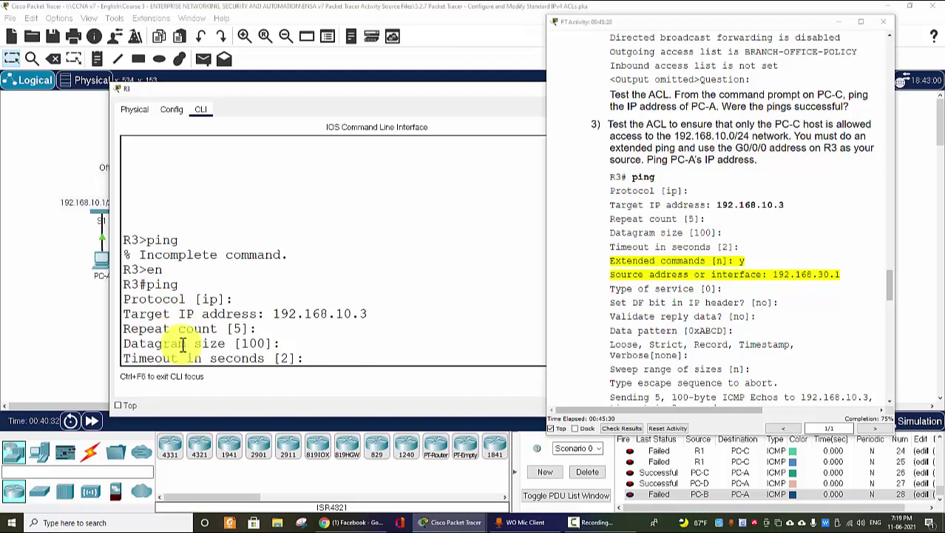
key(Return)
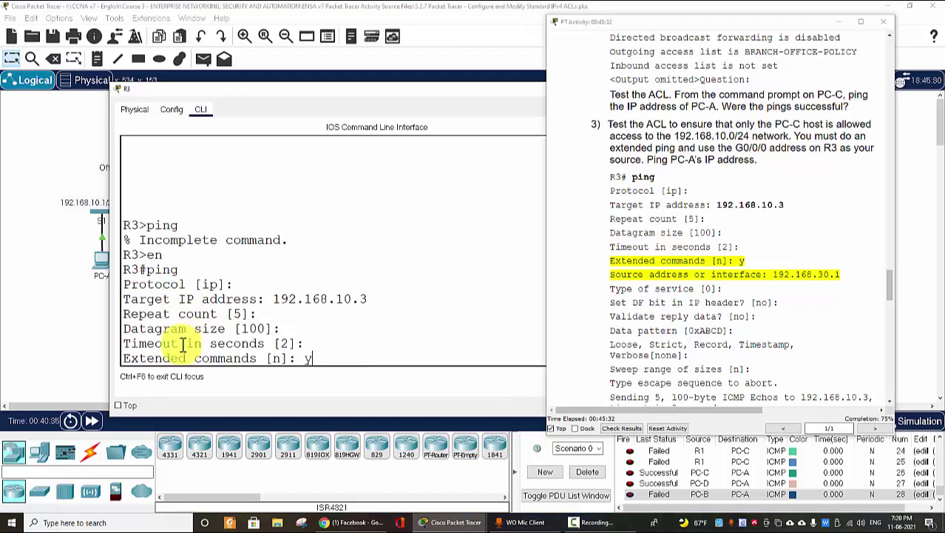
key(Return)
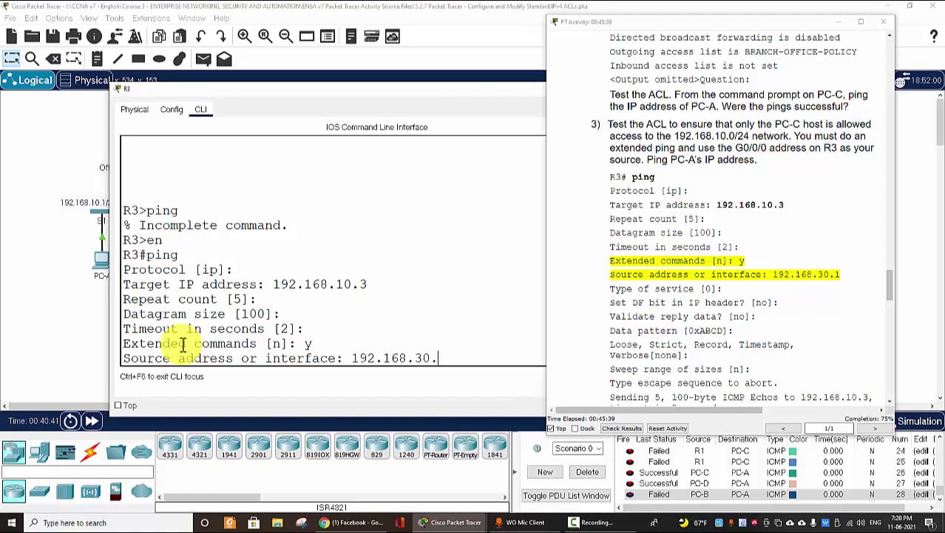
key(Return)
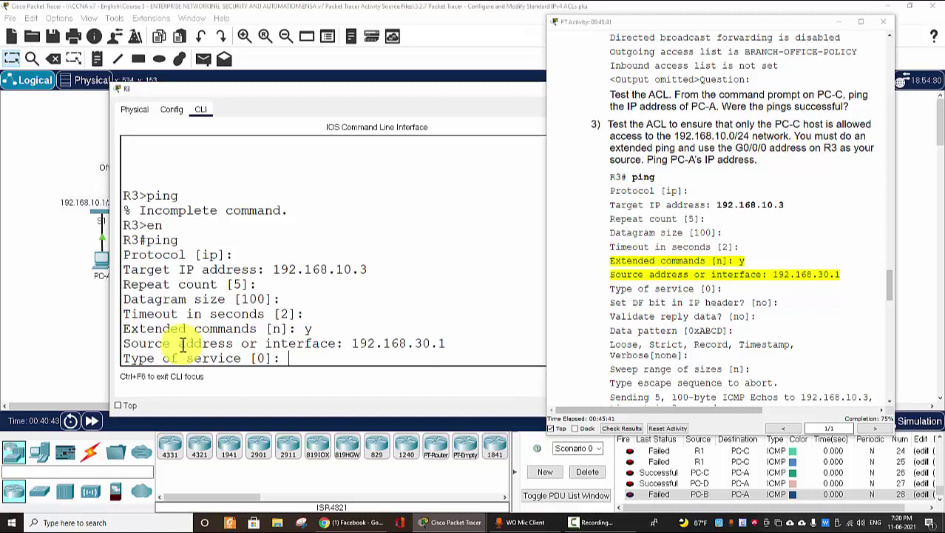
key(Return)
key(Return)
key(Return)
key(Return)
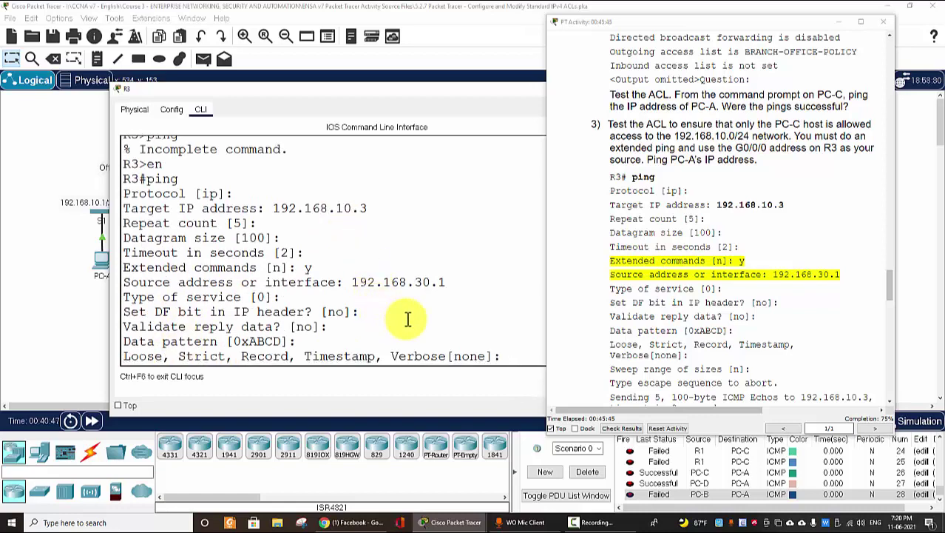
key(Return)
key(Return)
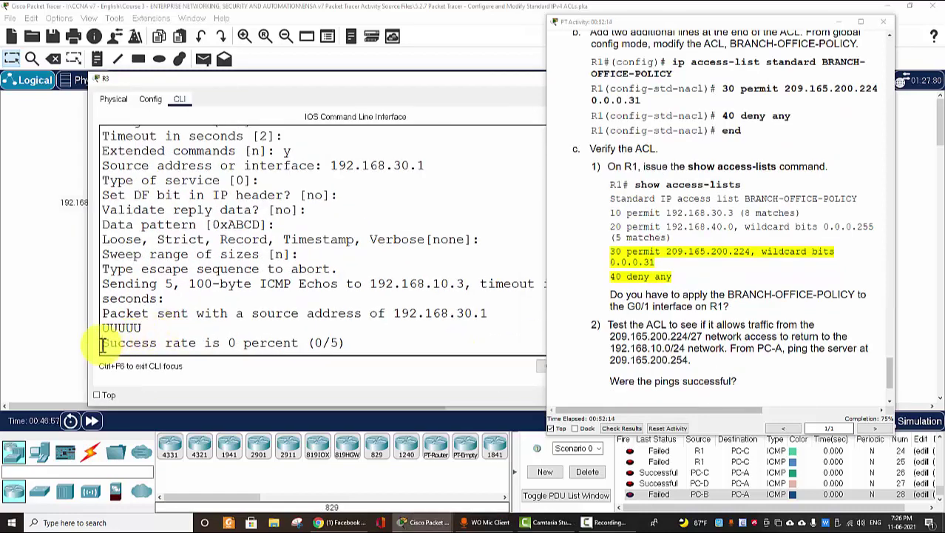
- Highlight the 0 percent success rate and 192.168.30.1 source, then move the console aside
mouse_move(103, 344)
mouse_down()
mouse_move(300, 344)
mouse_move(106, 326)
mouse_up()
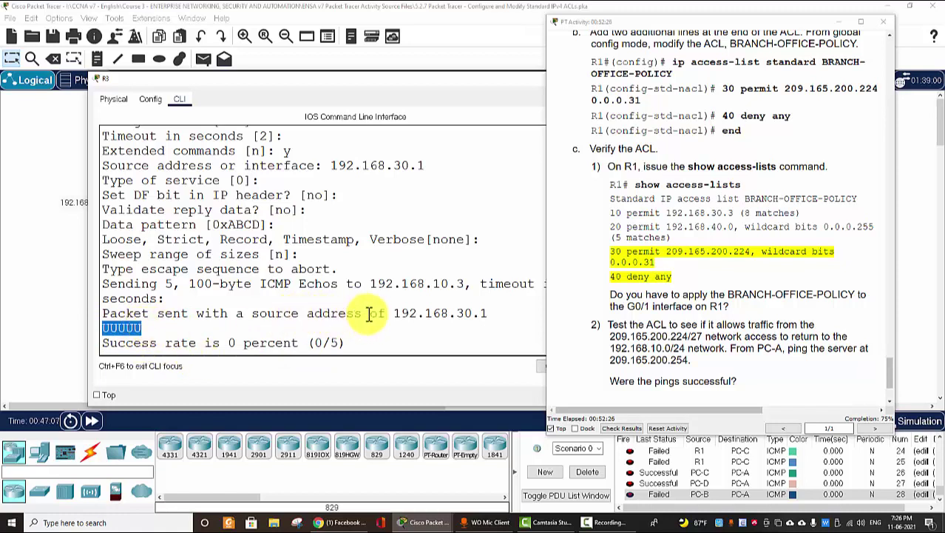
click(396, 313)
drag(396, 313, 493, 316)
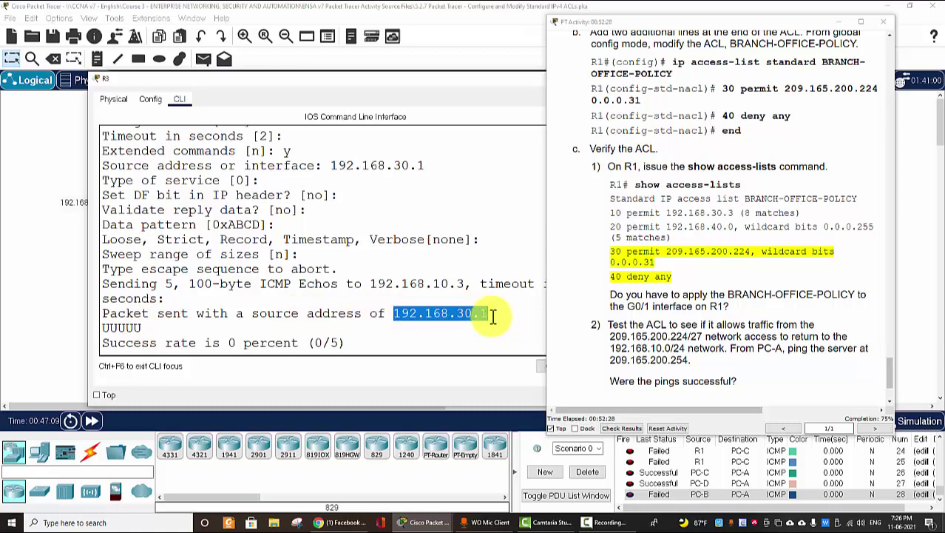
click(454, 313)
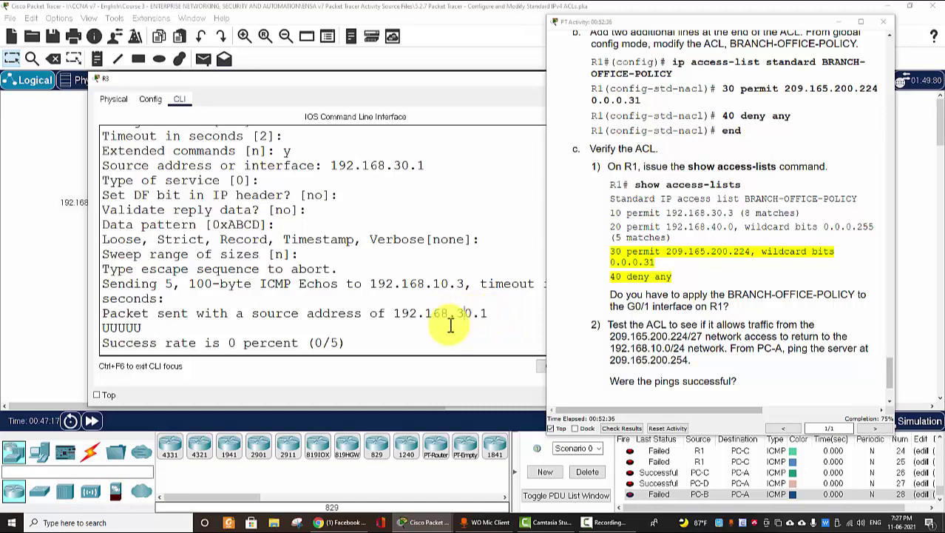
drag(255, 77, 355, 88)
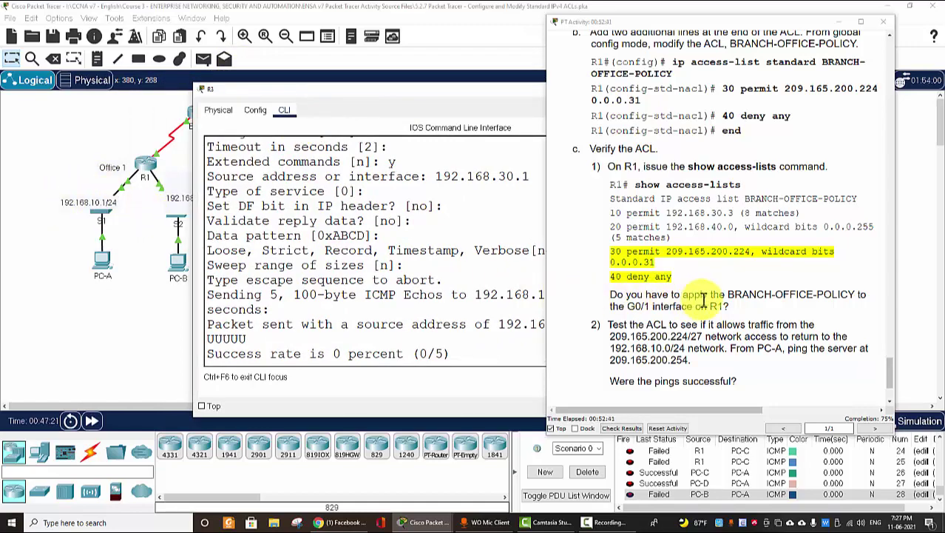
scroll(717, 310, down, 3)
scroll(721, 314, up, 10)
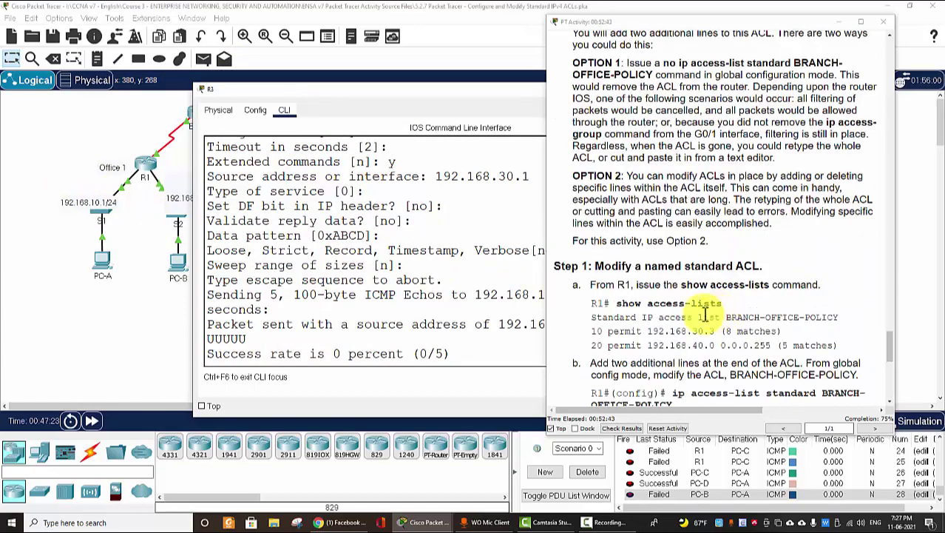
scroll(671, 283, up, 5)
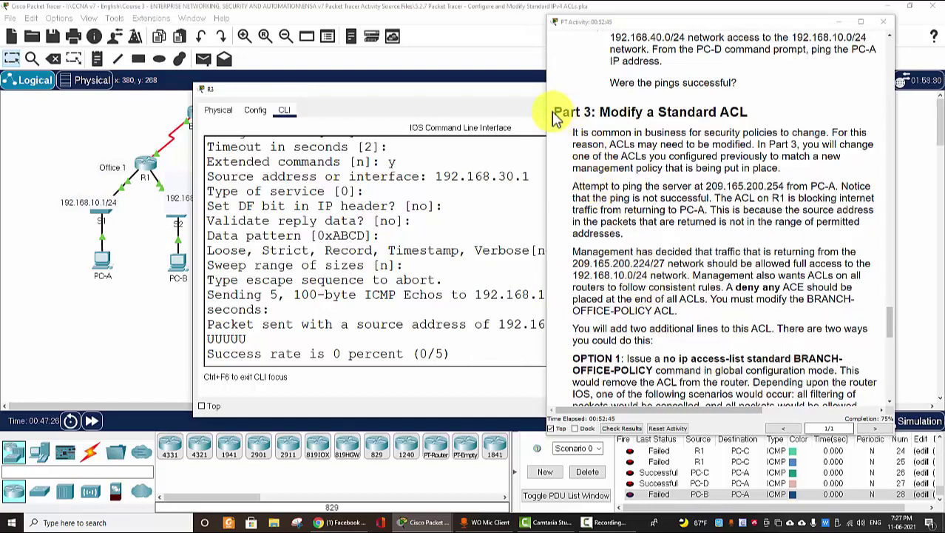
drag(552, 112, 784, 114)
click(784, 116)
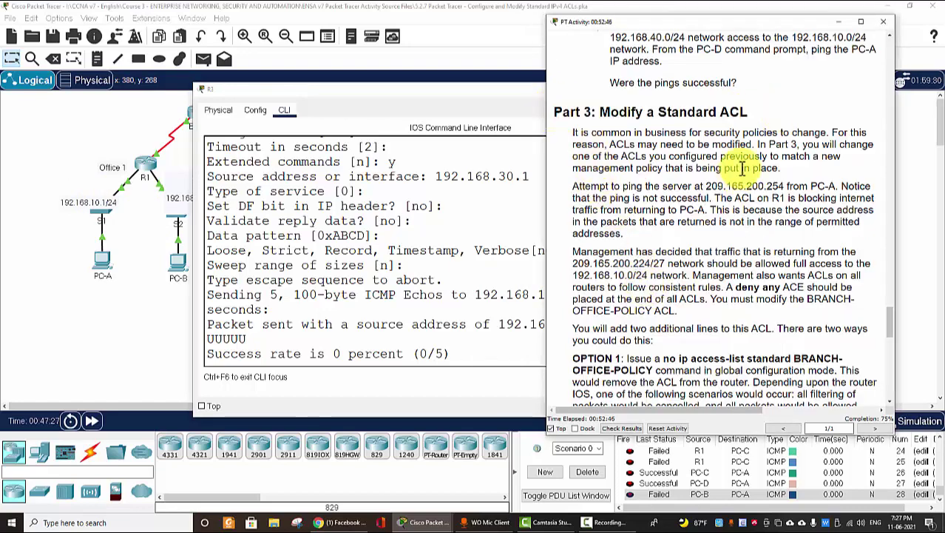
drag(601, 112, 739, 110)
click(663, 112)
scroll(774, 149, down, 1)
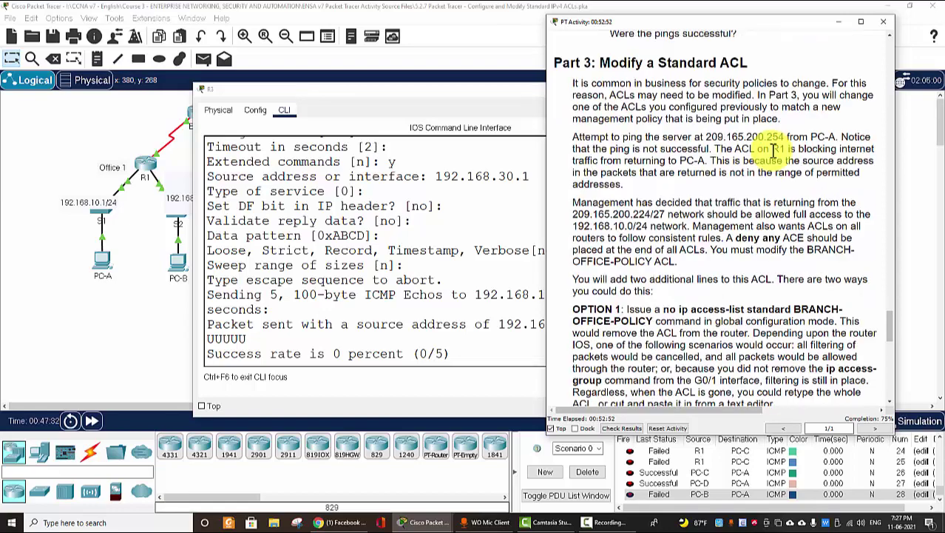
scroll(791, 260, down, 9)
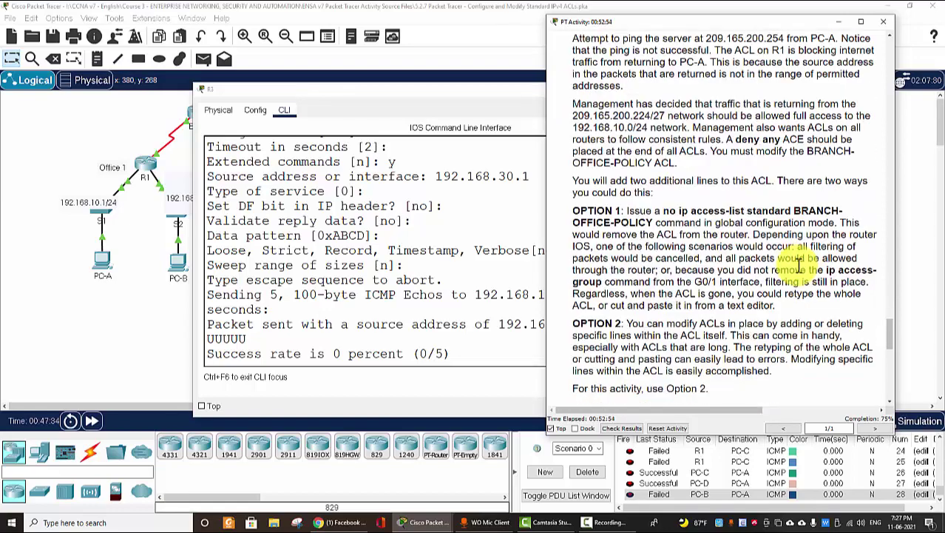
scroll(797, 268, up, 1)
scroll(800, 270, down, 3)
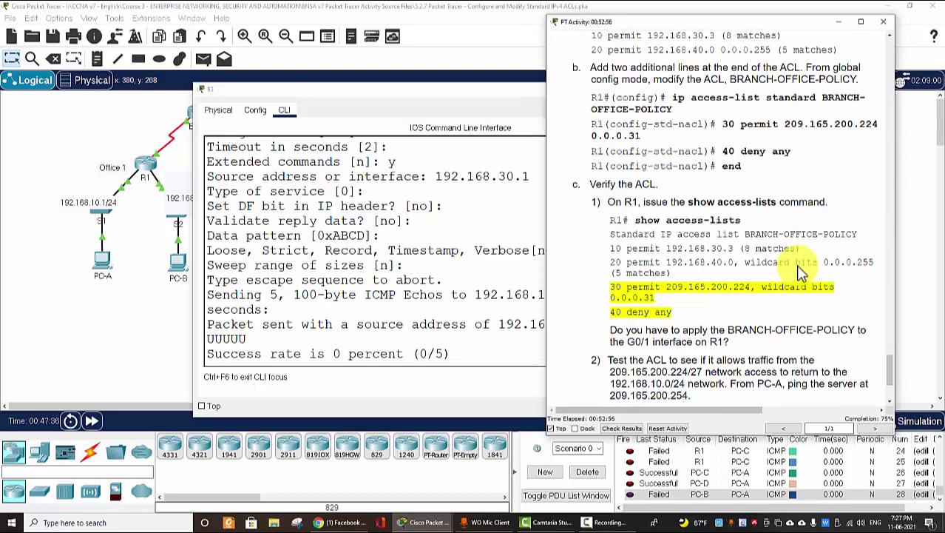
scroll(777, 284, up, 2)
scroll(769, 281, down, 5)
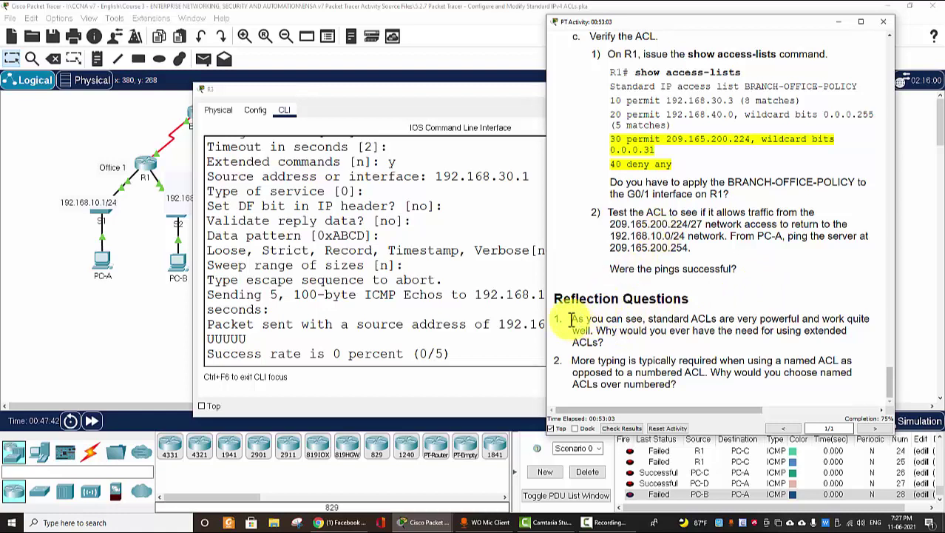
drag(572, 319, 684, 353)
click(684, 354)
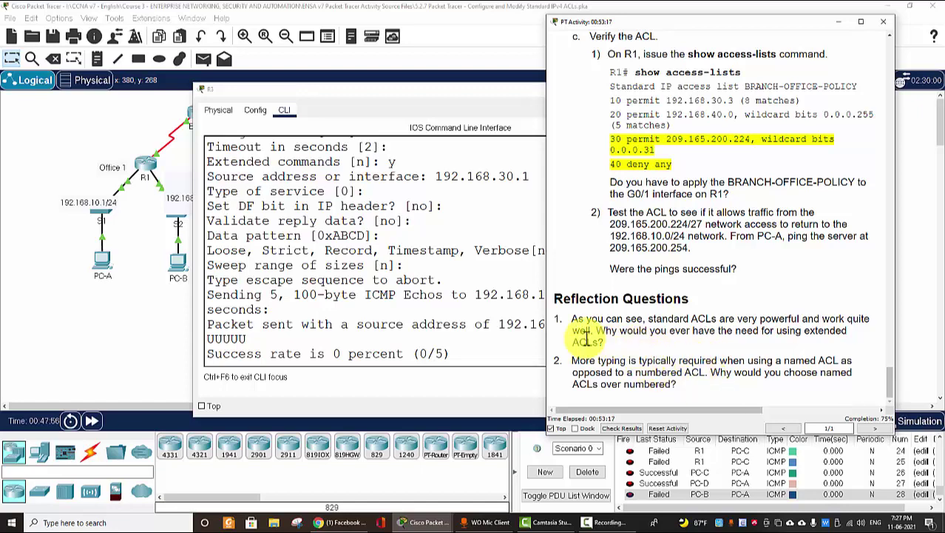
scroll(621, 348, up, 3)
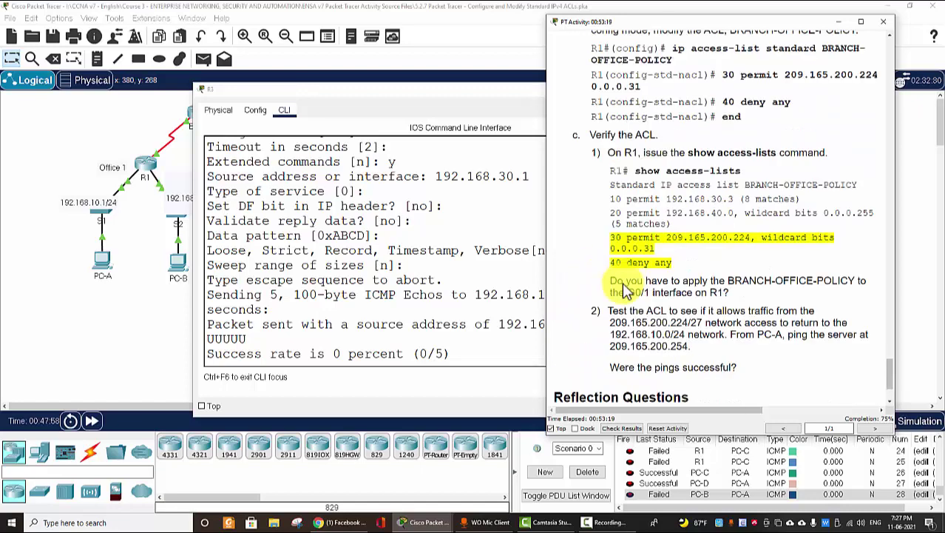
scroll(662, 268, down, 3)
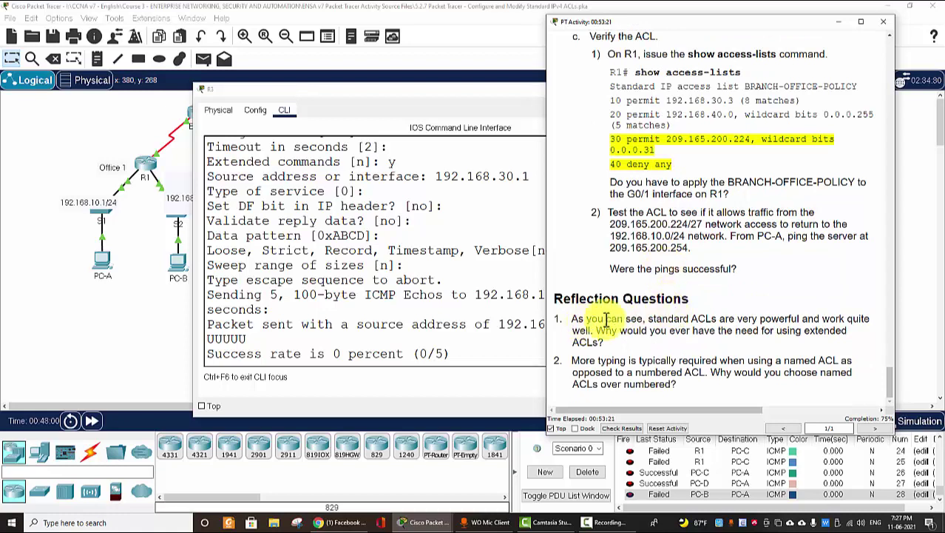